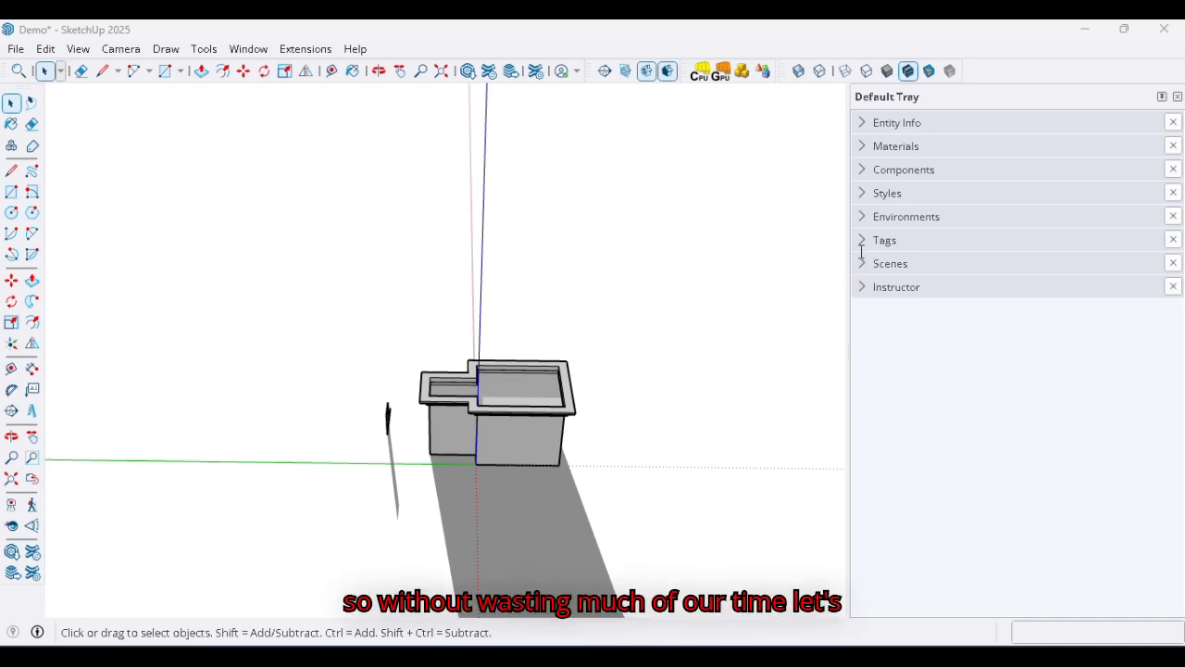
Step: Paint the front wall of the taller block with the Brick_10_1K material from the Brick collection
click(865, 147)
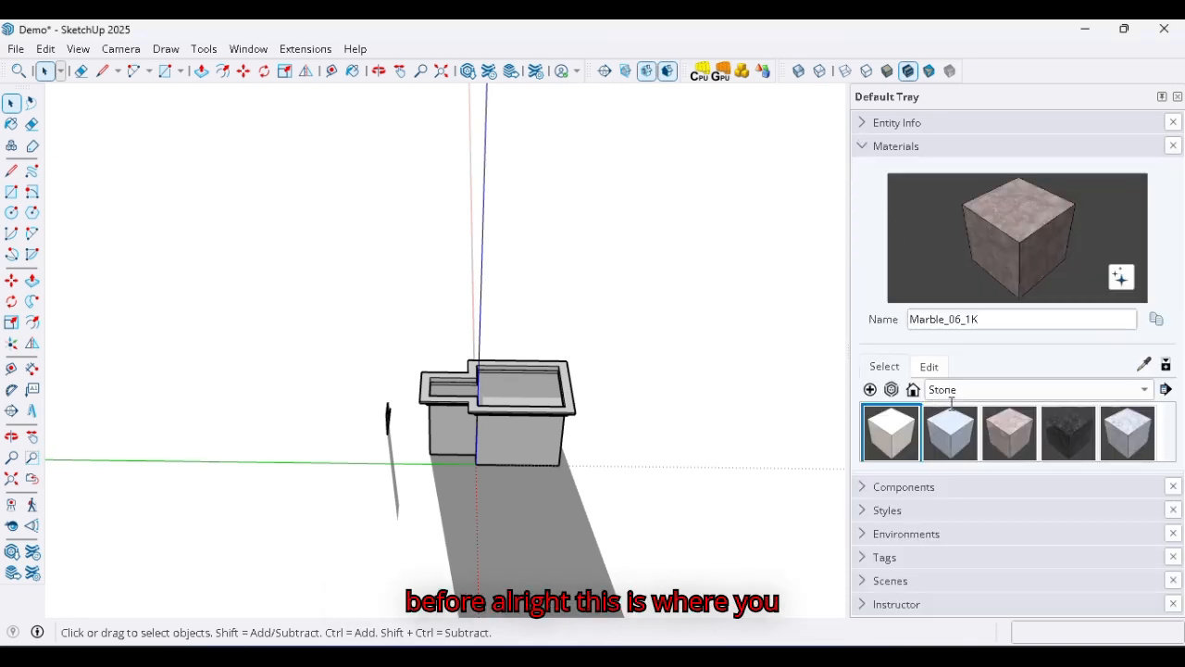
click(951, 395)
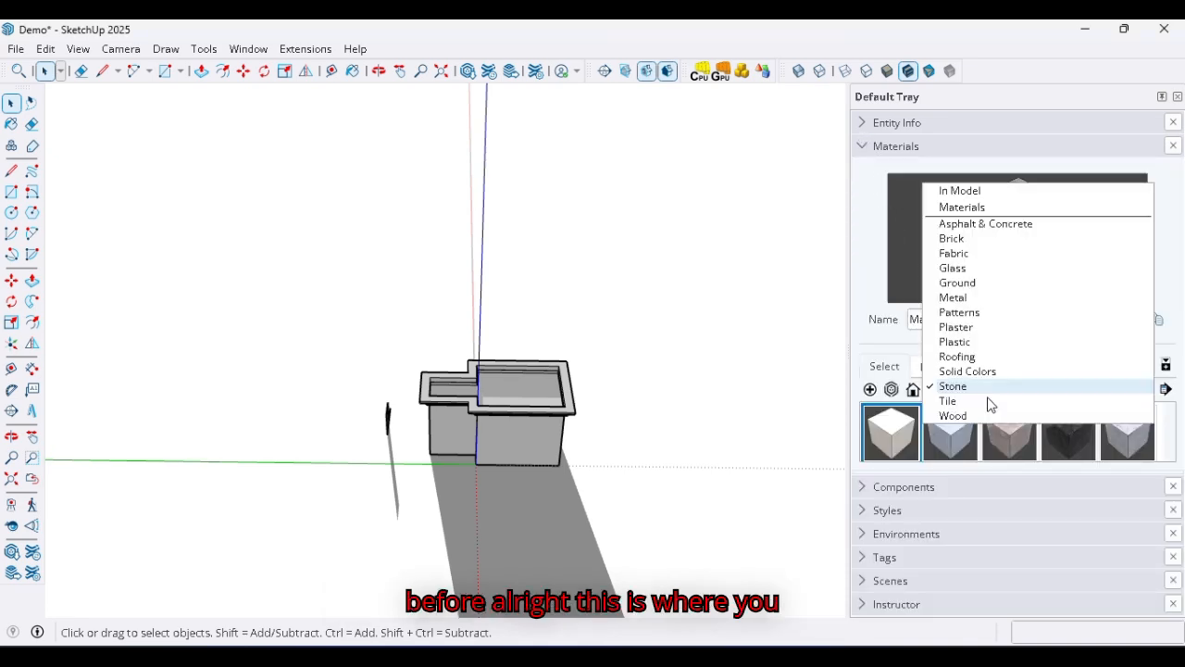
click(964, 240)
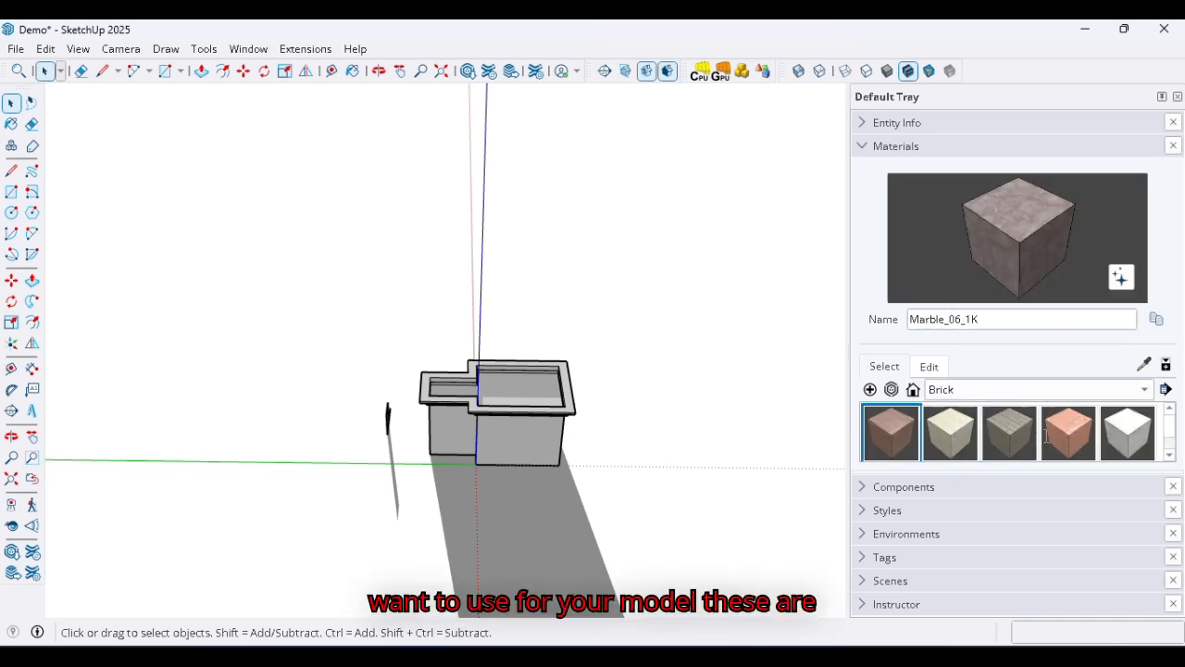
click(1068, 432)
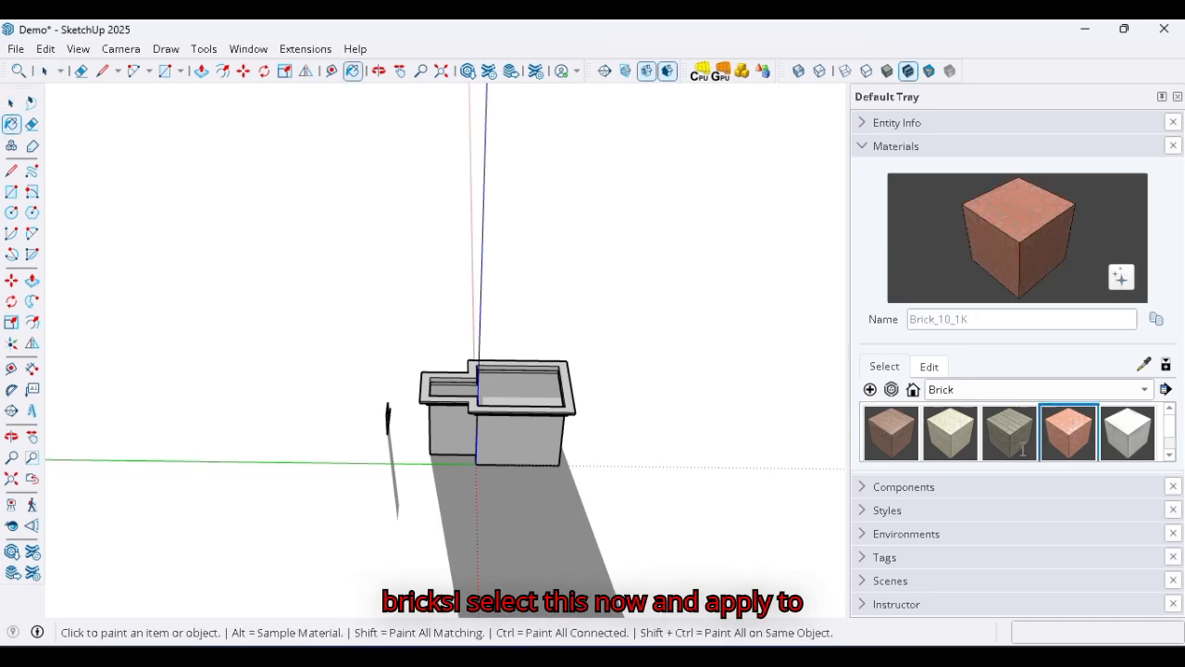
scroll(495, 481, up, 5)
click(501, 475)
scroll(500, 475, up, 8)
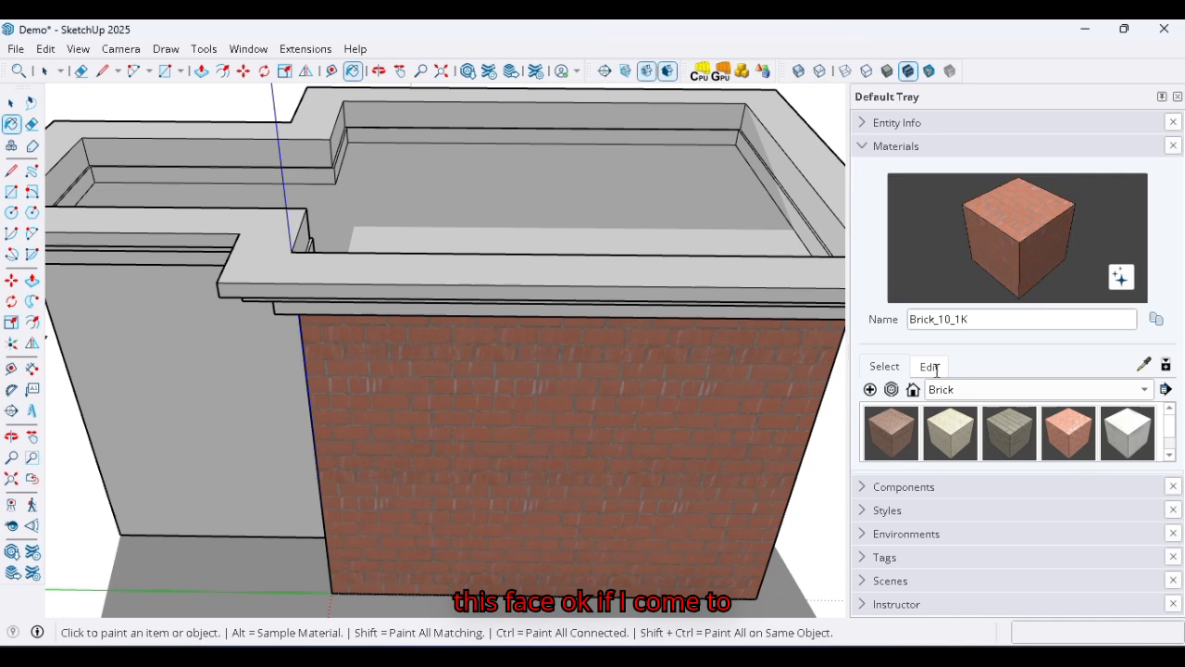
Step: Edit the Brick_10_1K material and darken its color to a deep reddish brown
click(930, 366)
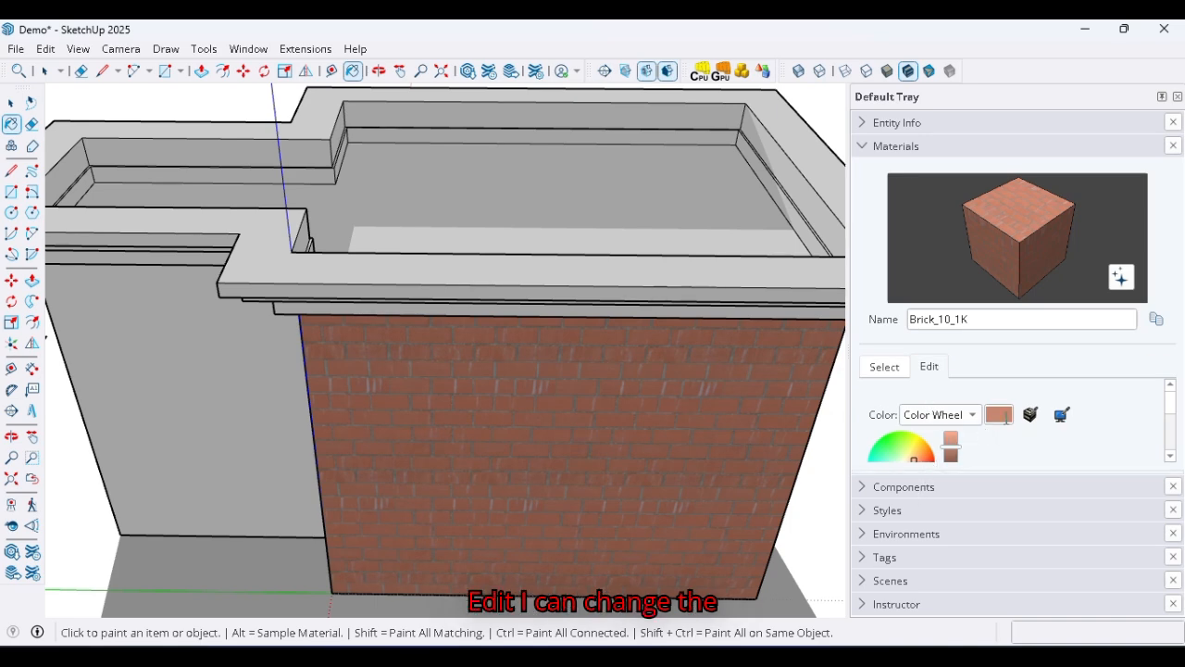
scroll(1171, 454, down, 2)
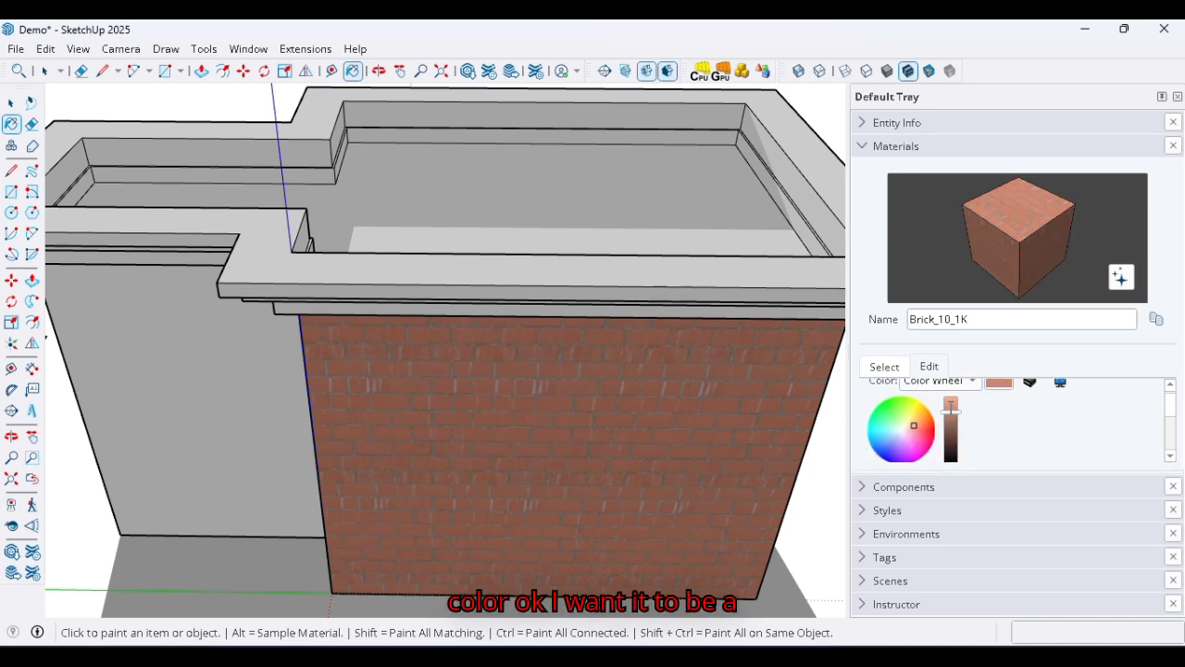
drag(950, 404, 949, 442)
scroll(927, 422, up, 3)
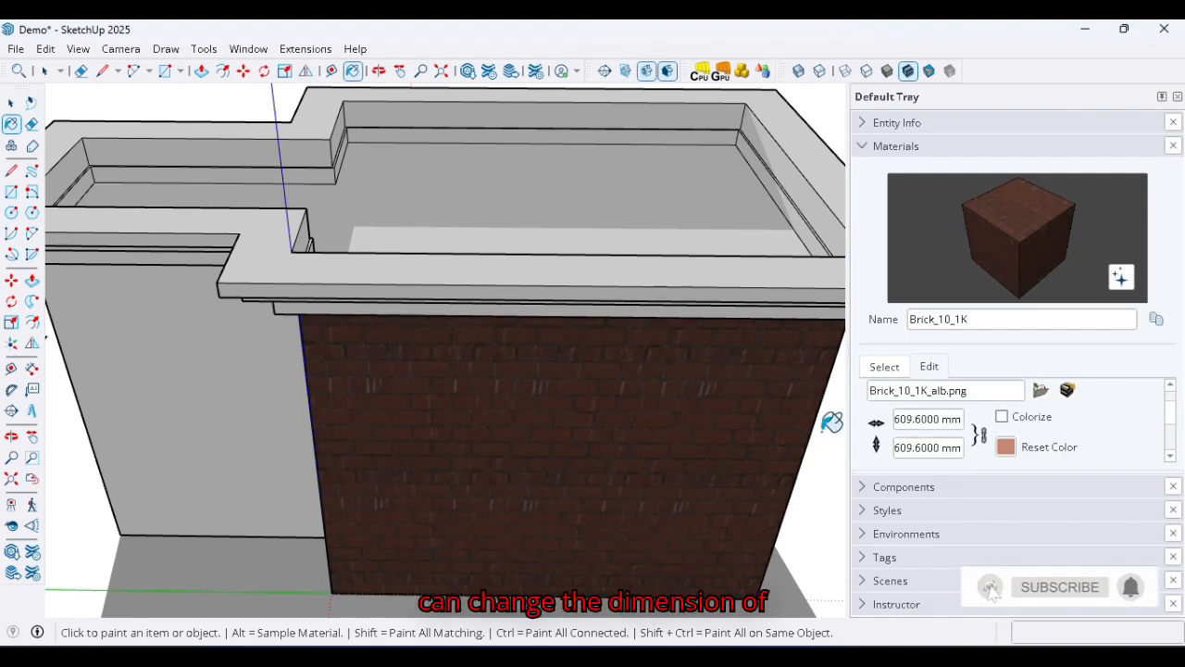
Step: Set the Brick_10_1K texture size to 300 mm with the width and height locked together
scroll(620, 389, up, 5)
scroll(529, 373, up, 3)
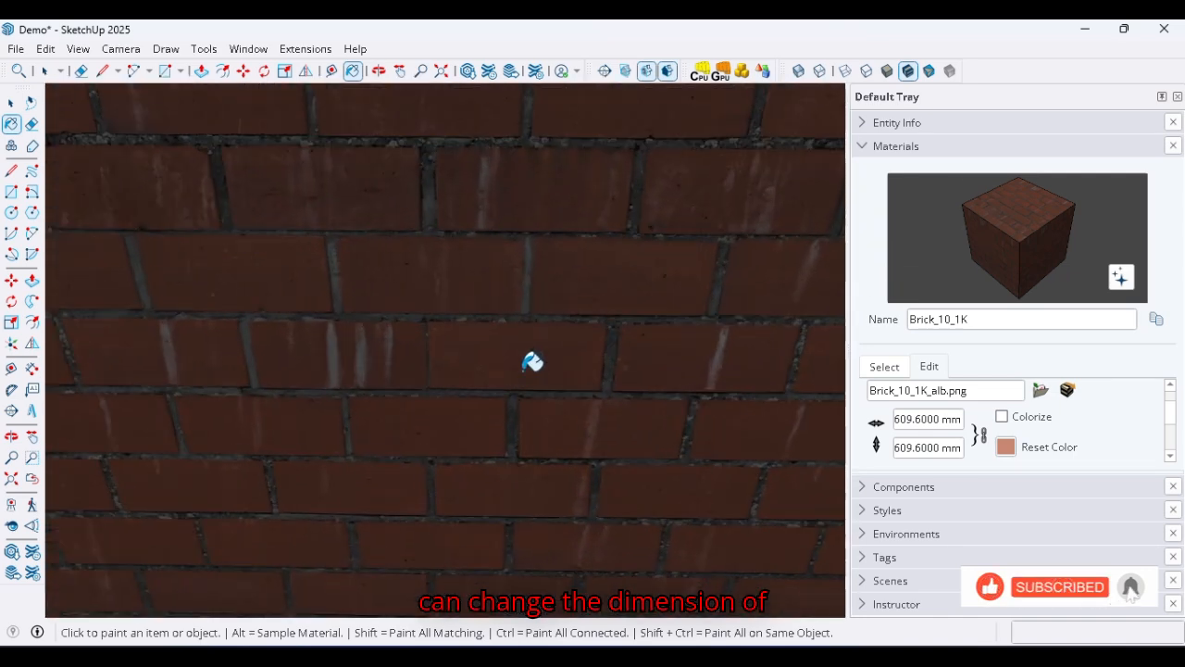
scroll(497, 188, up, 5)
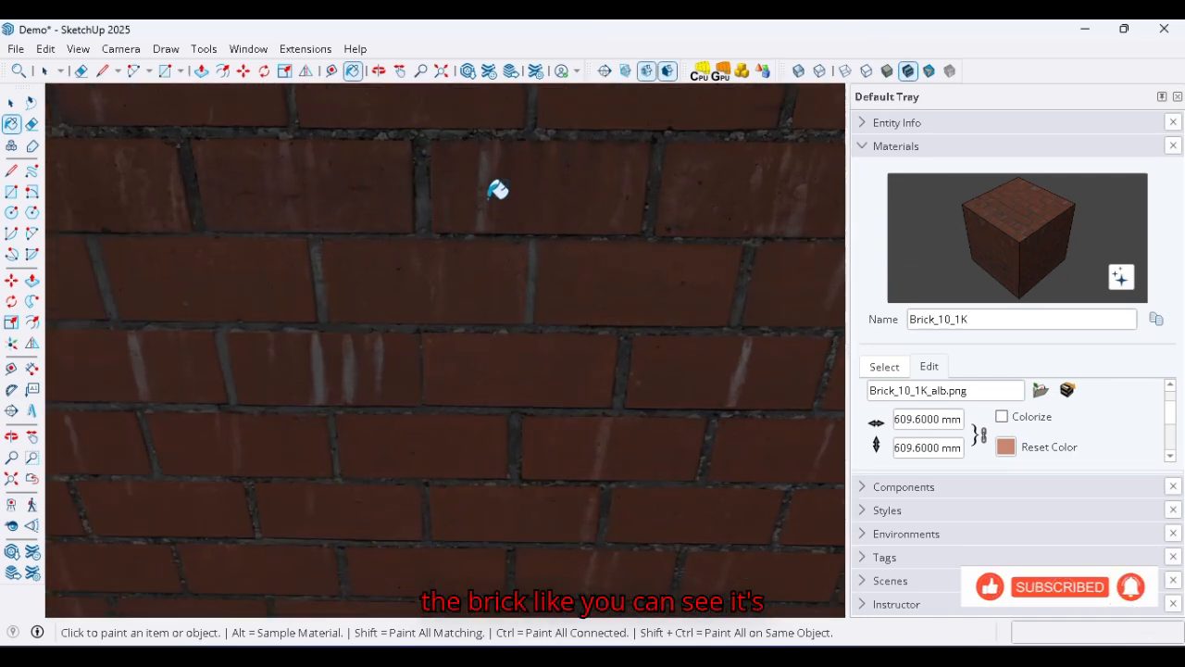
scroll(405, 320, down, 3)
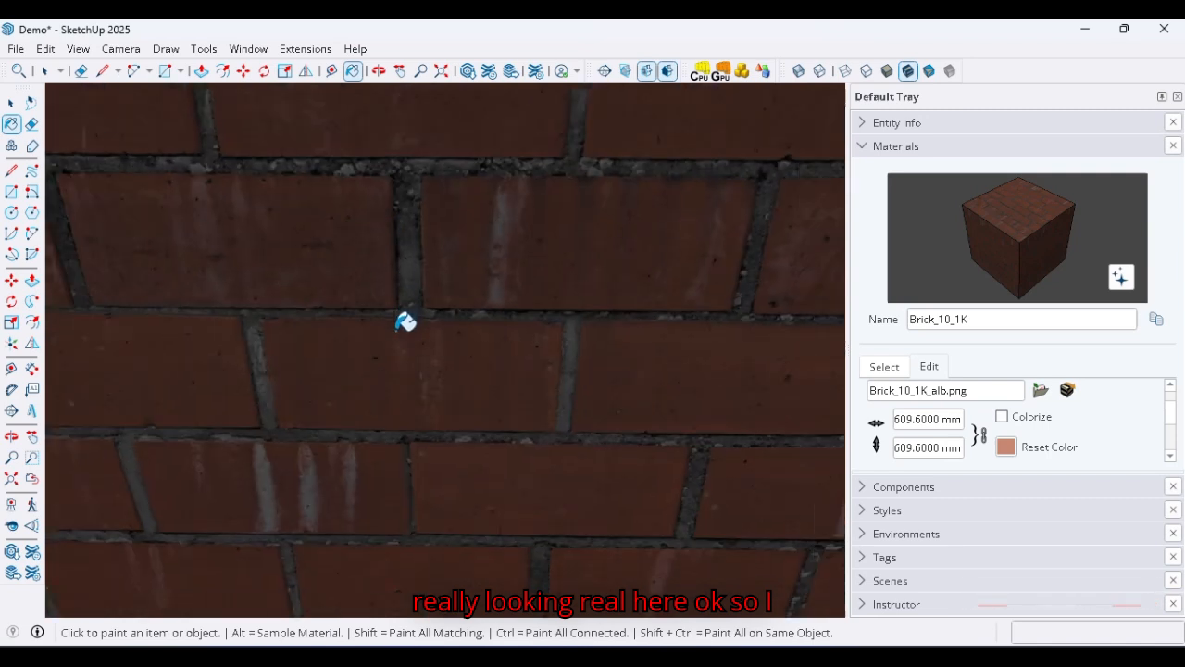
click(919, 421)
double_click(919, 421)
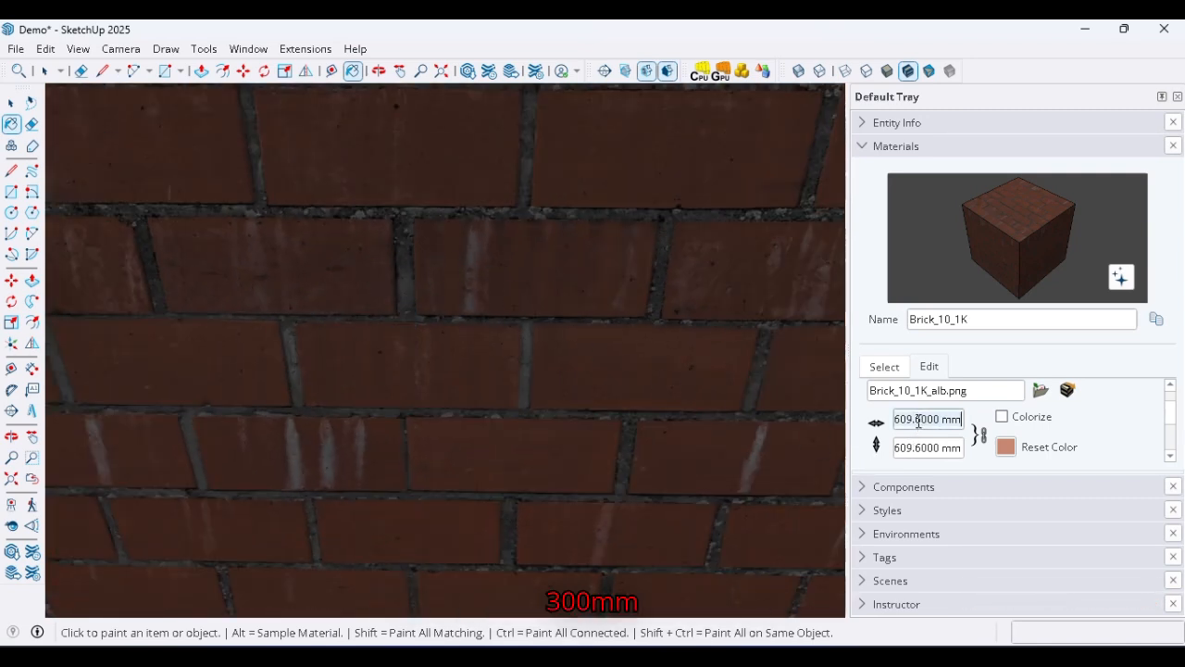
text(300)
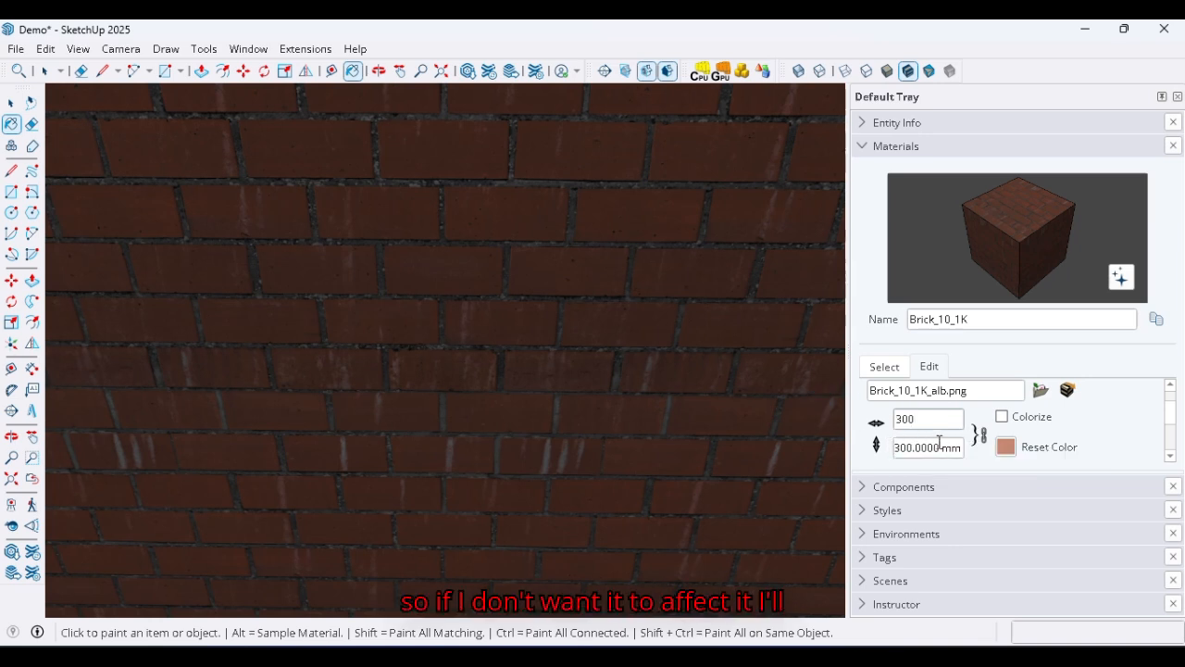
Step: Unlock the brick texture's aspect ratio and set only its width to 350 mm
click(981, 436)
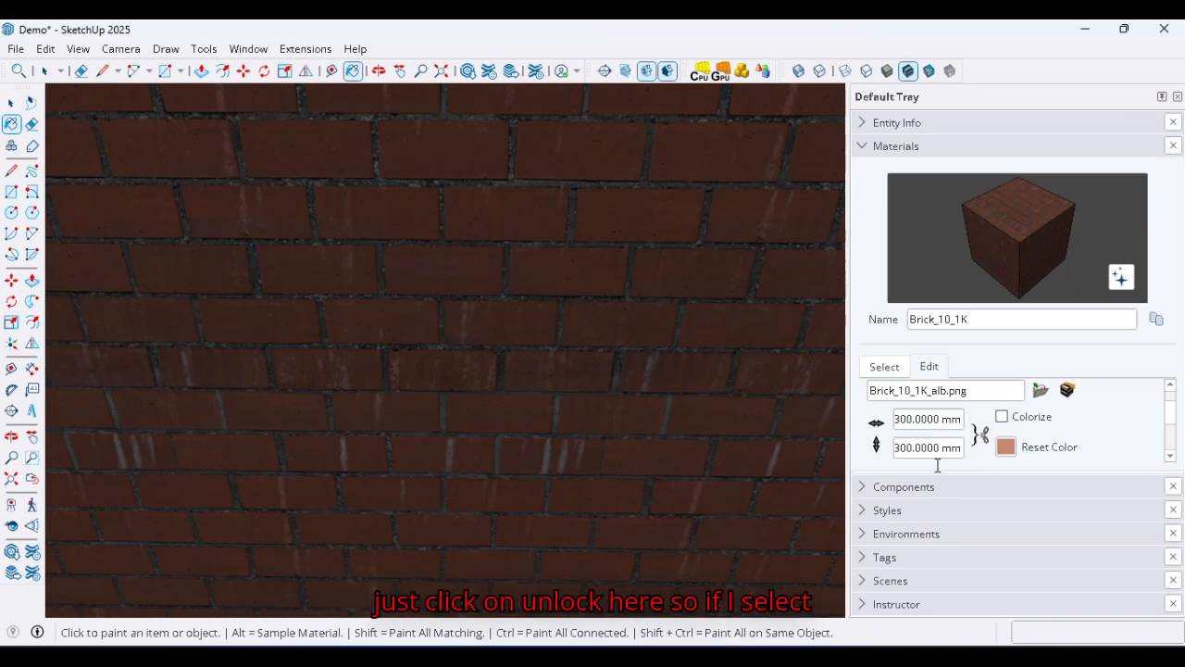
double_click(940, 418)
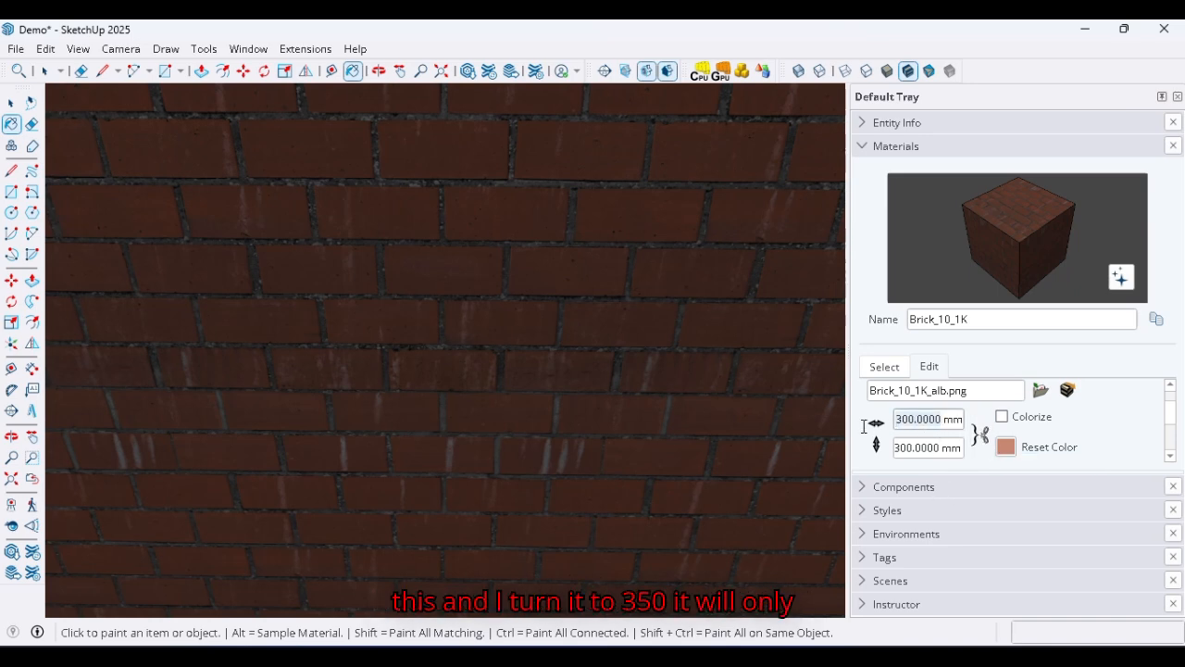
text(350)
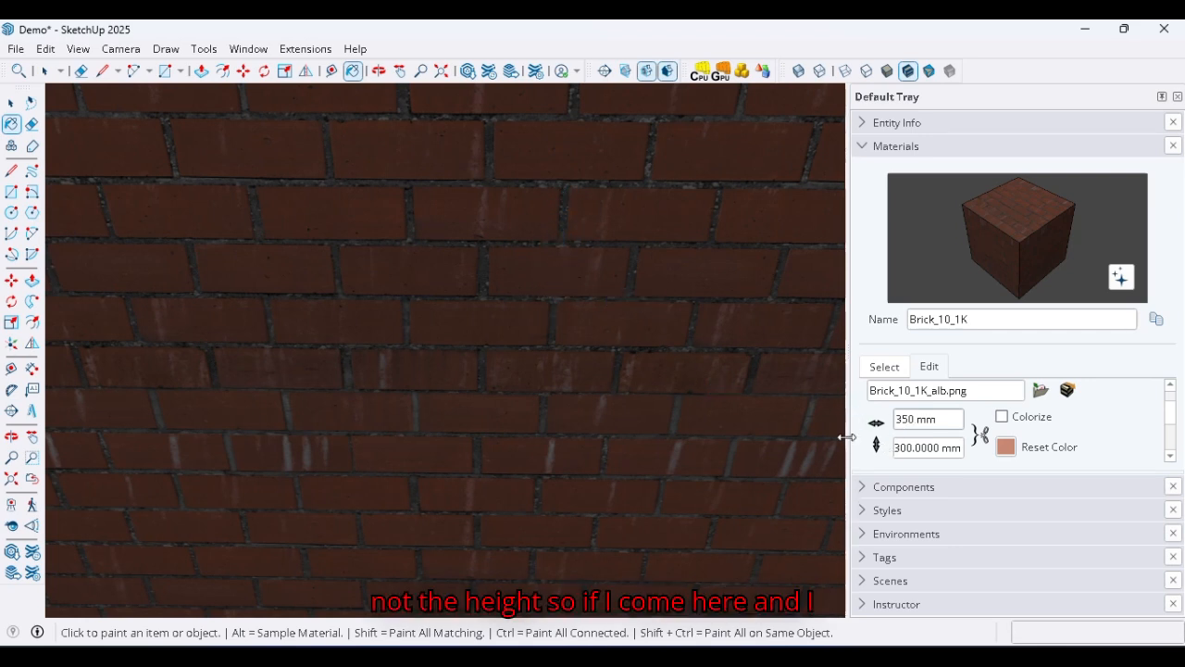
Step: Set the brick texture's height to 400 mm independently of its width
click(910, 447)
key(BackSpace)
key(BackSpace)
key(BackSpace)
text(400)
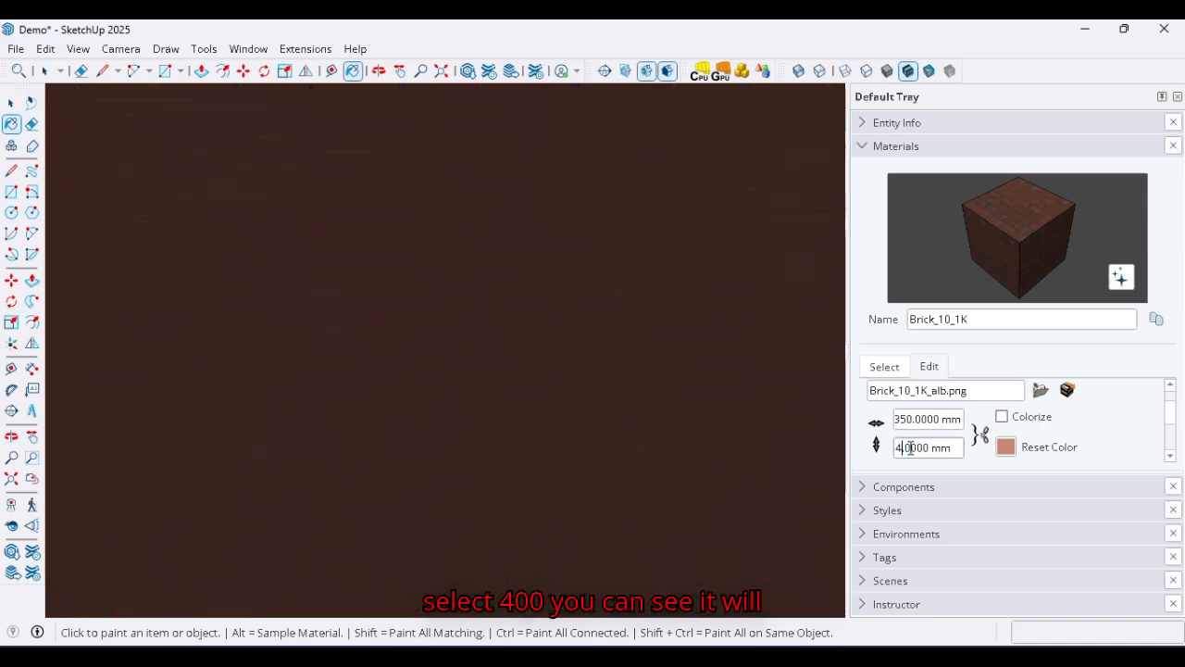
scroll(501, 417, down, 10)
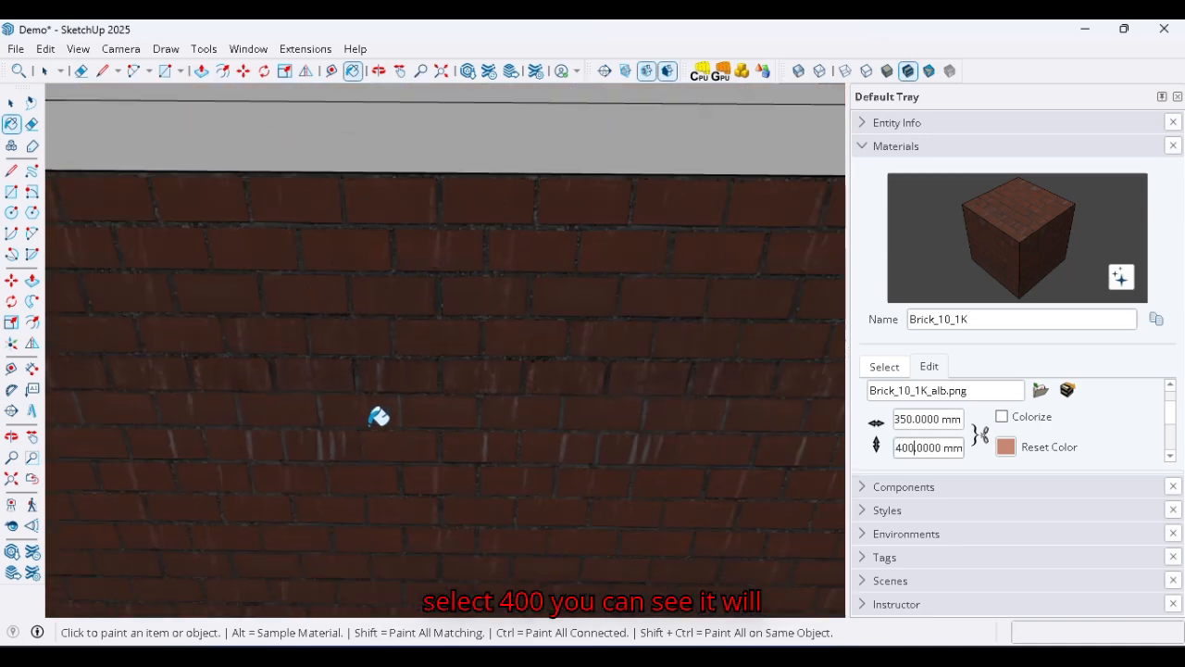
scroll(549, 459, up, 3)
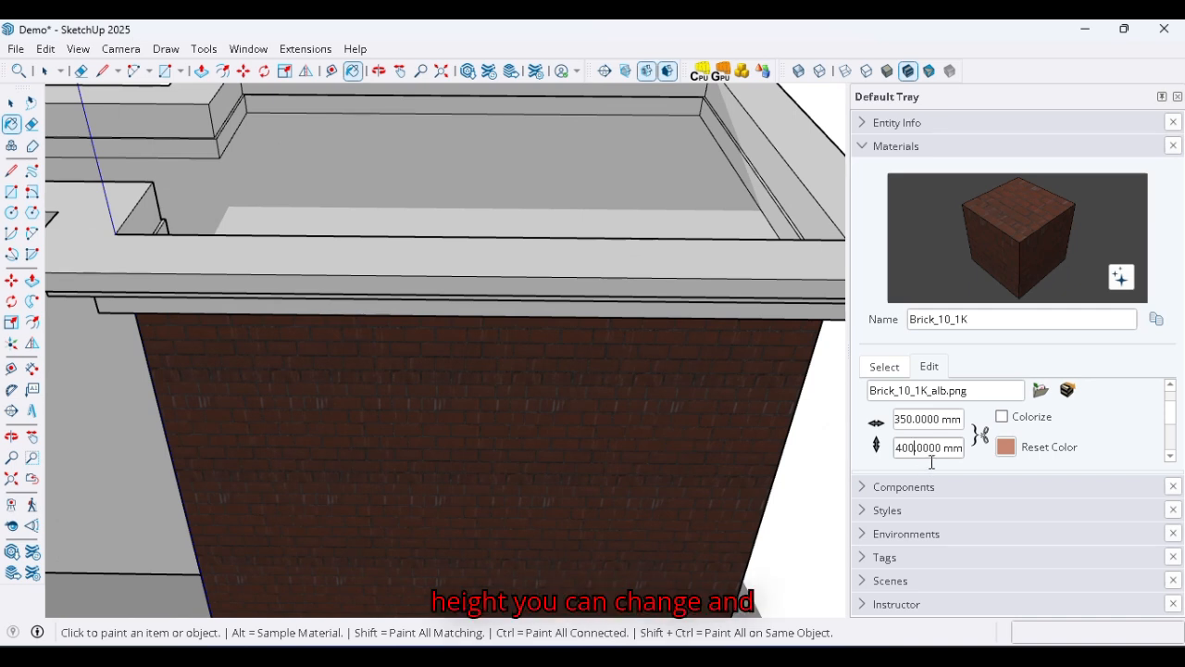
Step: Reset the brick material to its original color and vary its opacity, returning it to 100
scroll(1010, 450, down, 3)
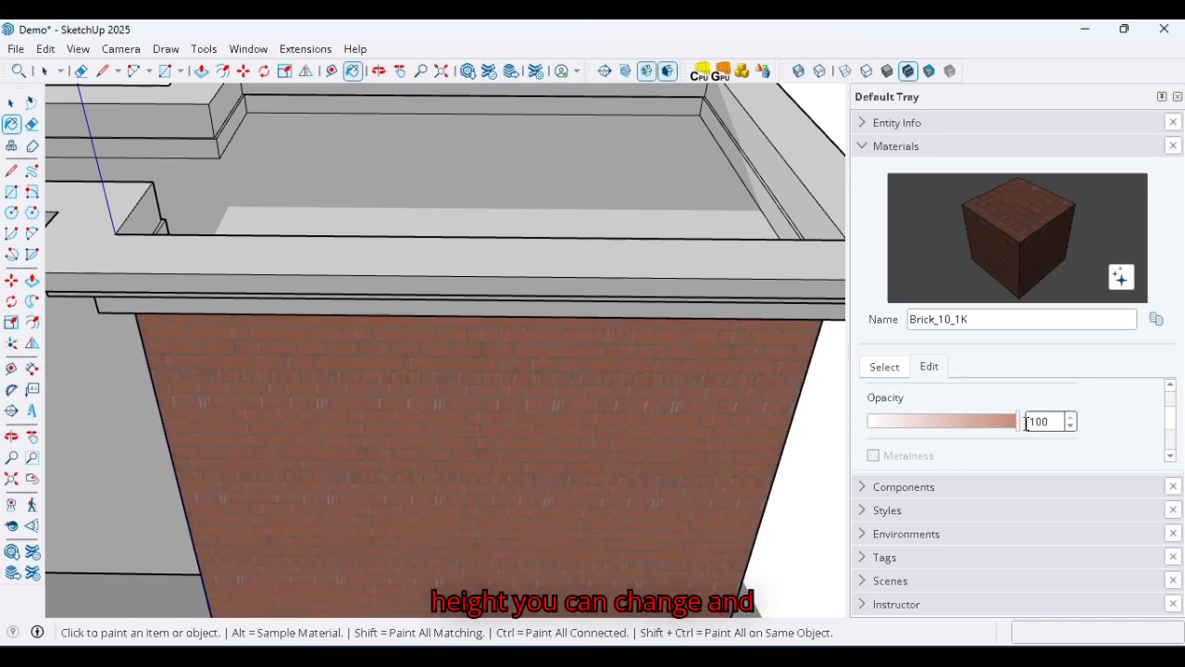
mouse_move(1019, 421)
mouse_down()
mouse_move(907, 421)
mouse_move(1035, 423)
mouse_up()
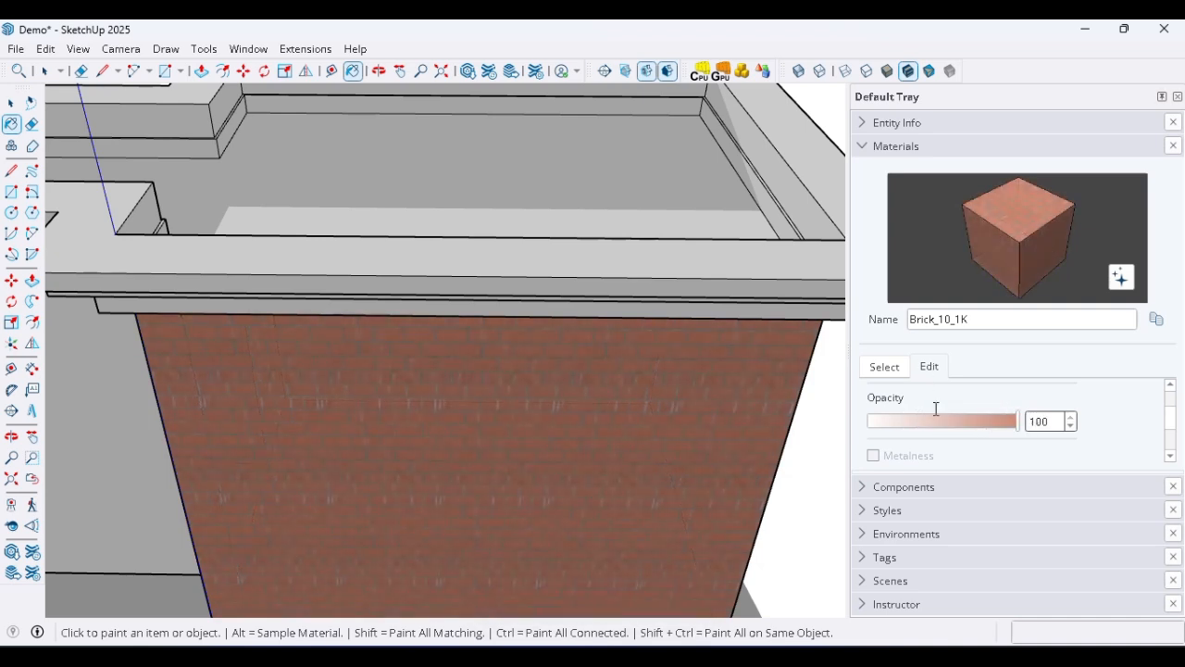
scroll(937, 408, up, 4)
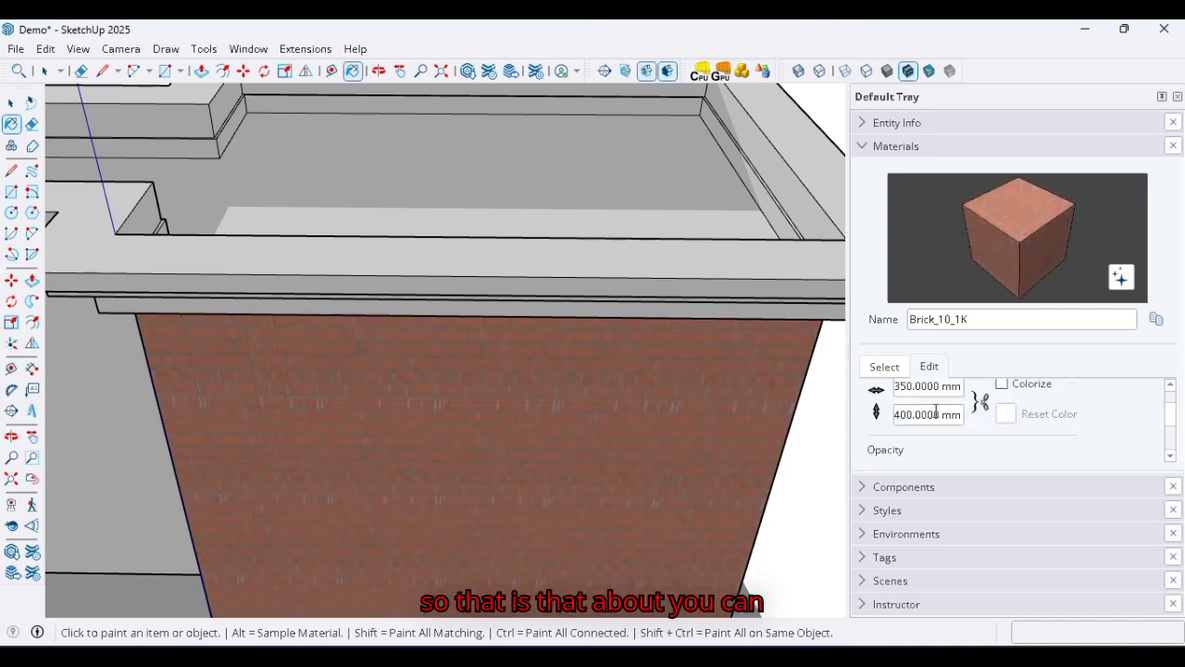
Step: Paint the top face of the building's roof rim with the green Roofing_02_1K material from the Roofing collection
click(885, 367)
click(990, 396)
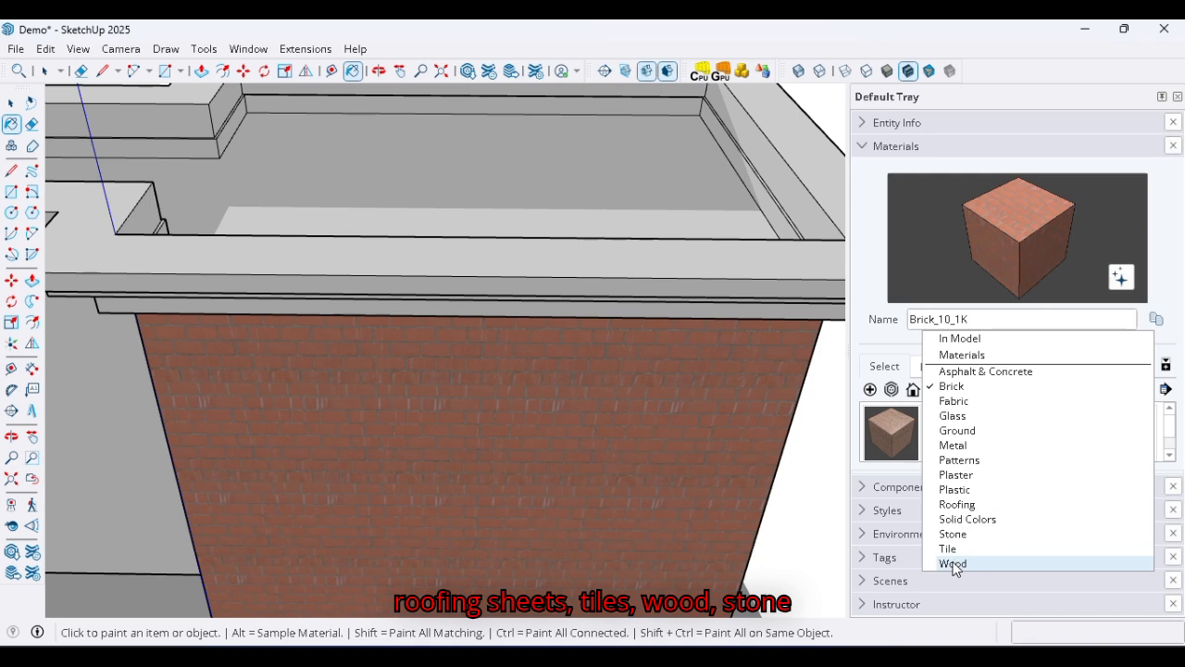
click(957, 504)
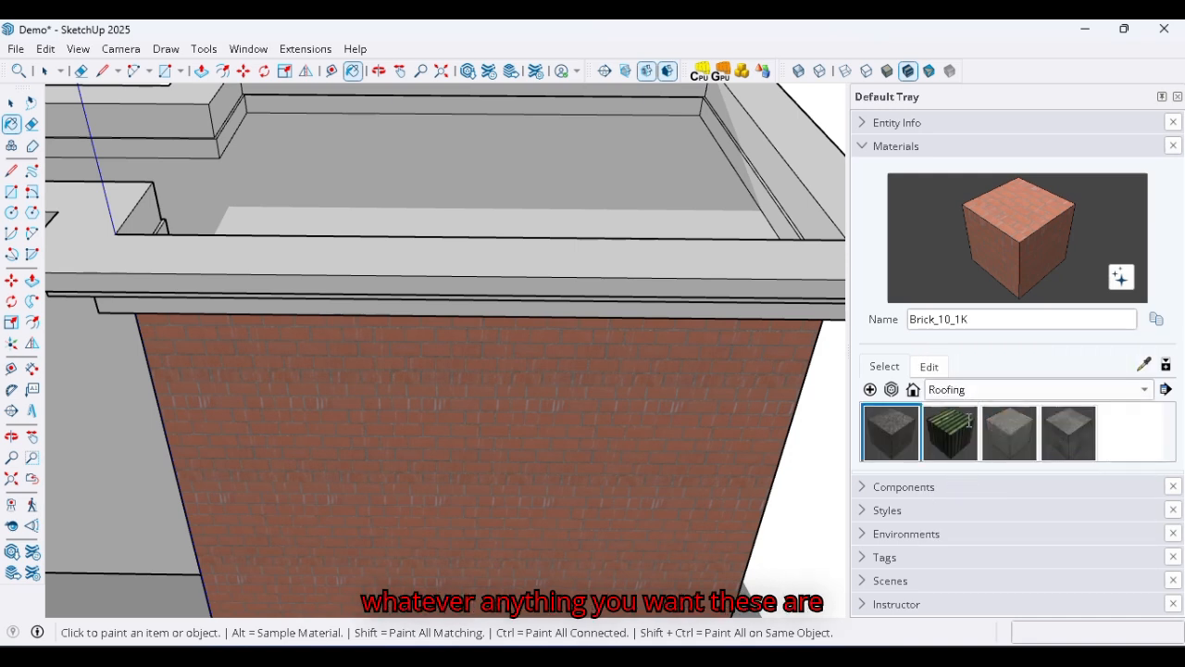
click(954, 433)
click(593, 253)
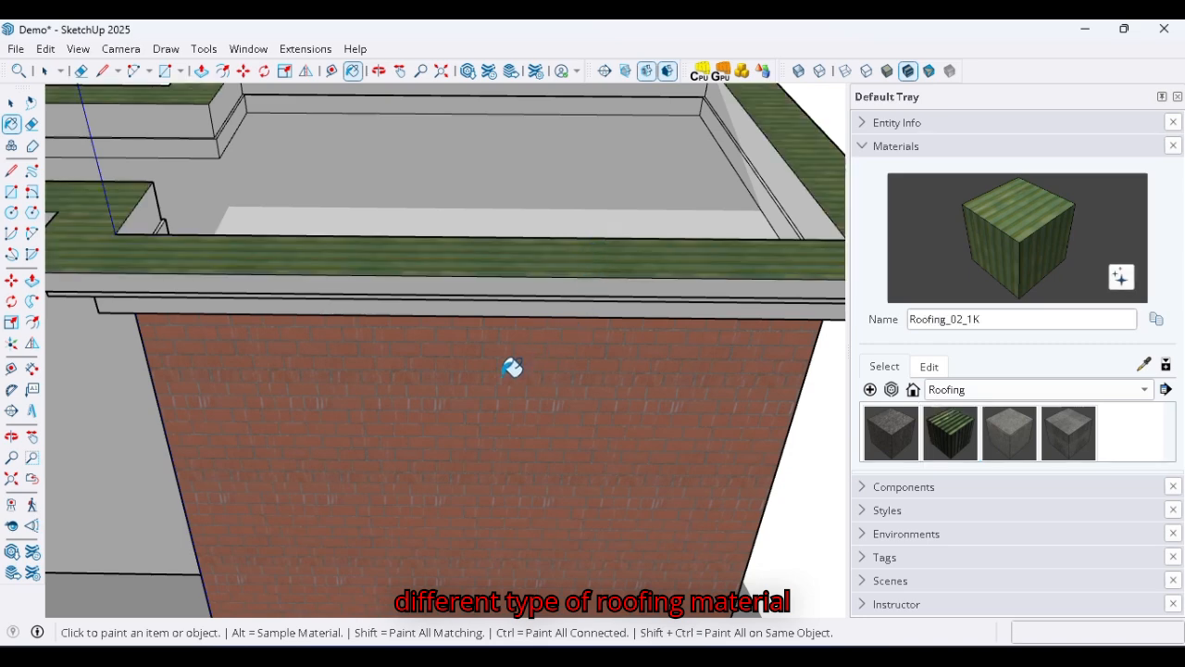
Step: Repaint the top face of the roof rim with the gray Roofing_04_1K tile material
scroll(465, 332, down, 3)
click(1016, 437)
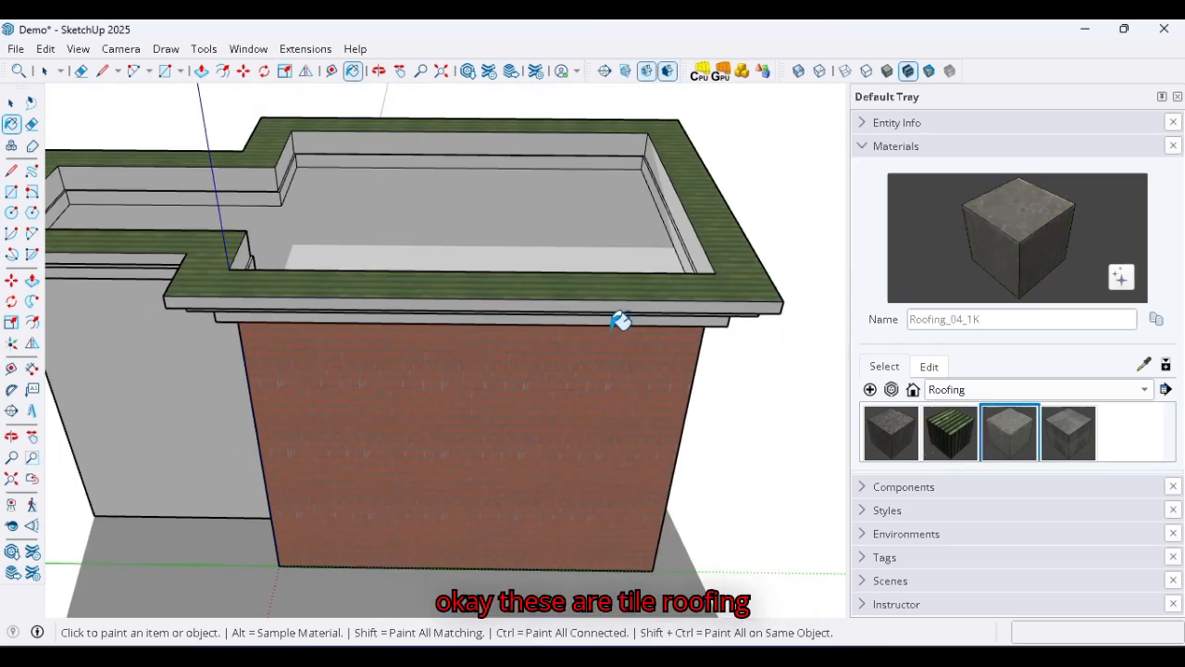
click(614, 279)
scroll(613, 280, up, 5)
scroll(614, 283, down, 2)
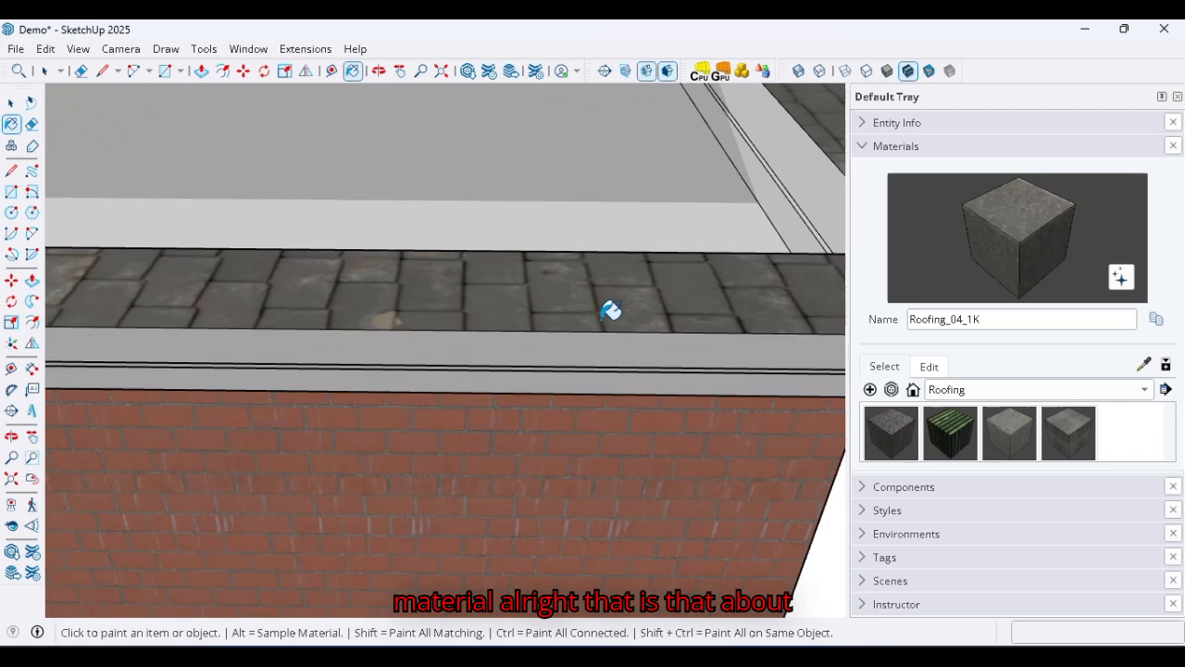
Step: Close the material settings, open the Components Sampler and switch back to the Select tool
click(861, 145)
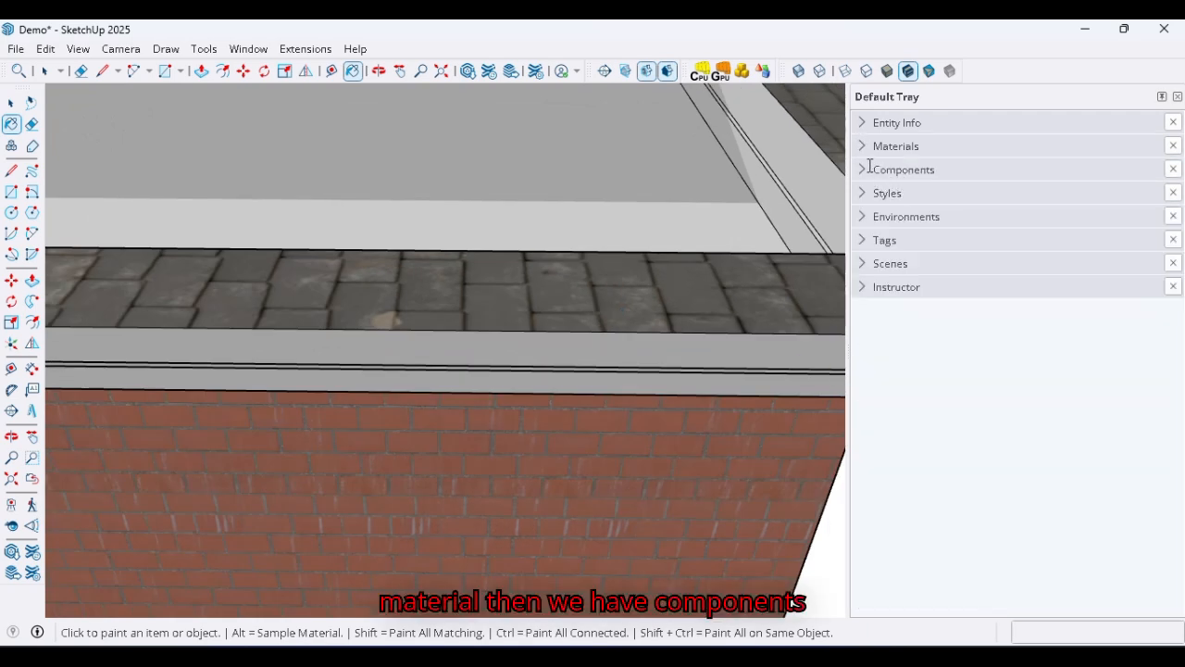
click(861, 167)
scroll(599, 347, down, 4)
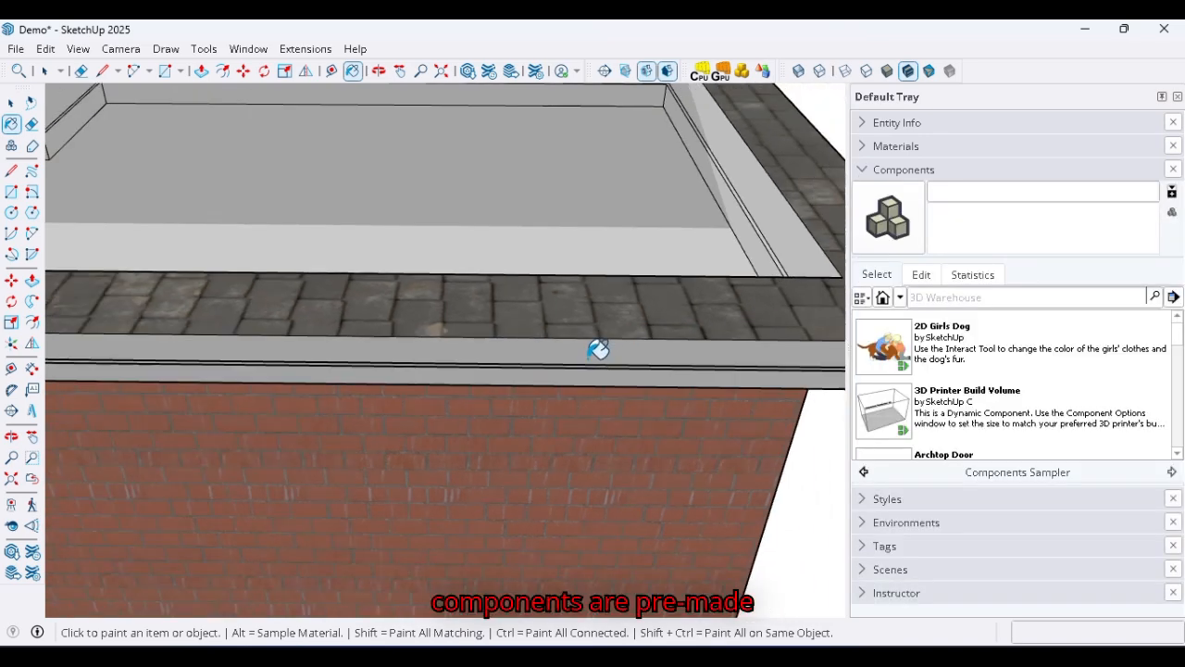
scroll(495, 322, down, 5)
click(11, 102)
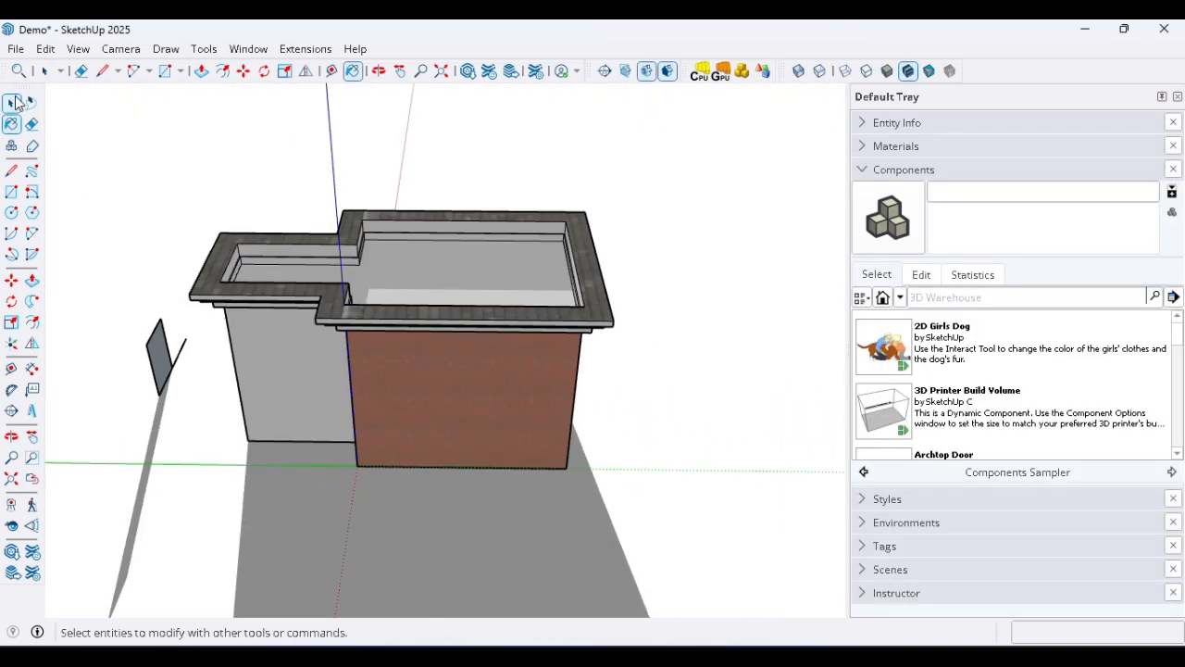
click(12, 105)
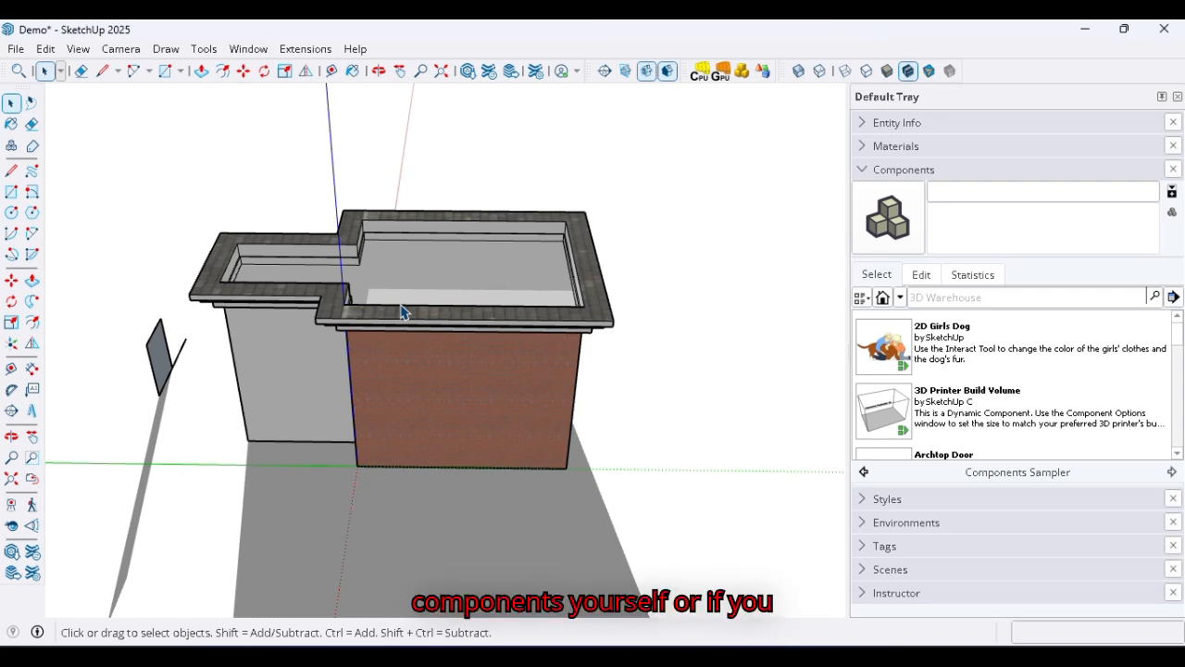
Step: Browse the Components Sampler and place the wooden Bench component in the open space beside the brick-walled block
scroll(921, 361, down, 5)
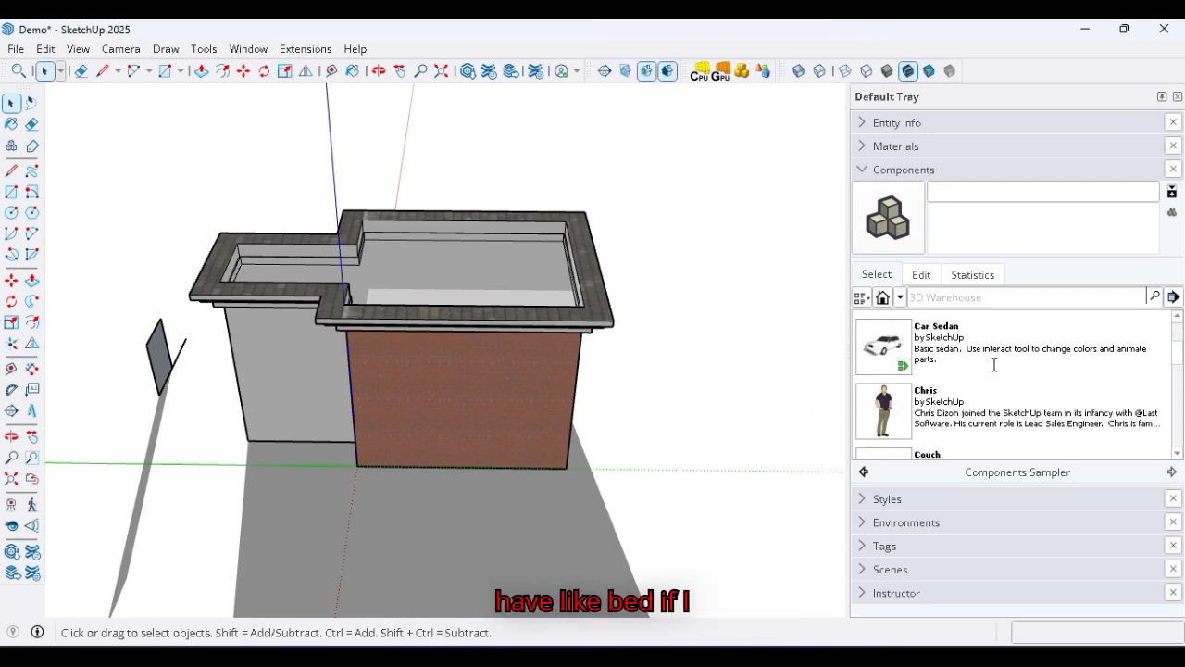
scroll(969, 368, up, 4)
scroll(937, 405, down, 2)
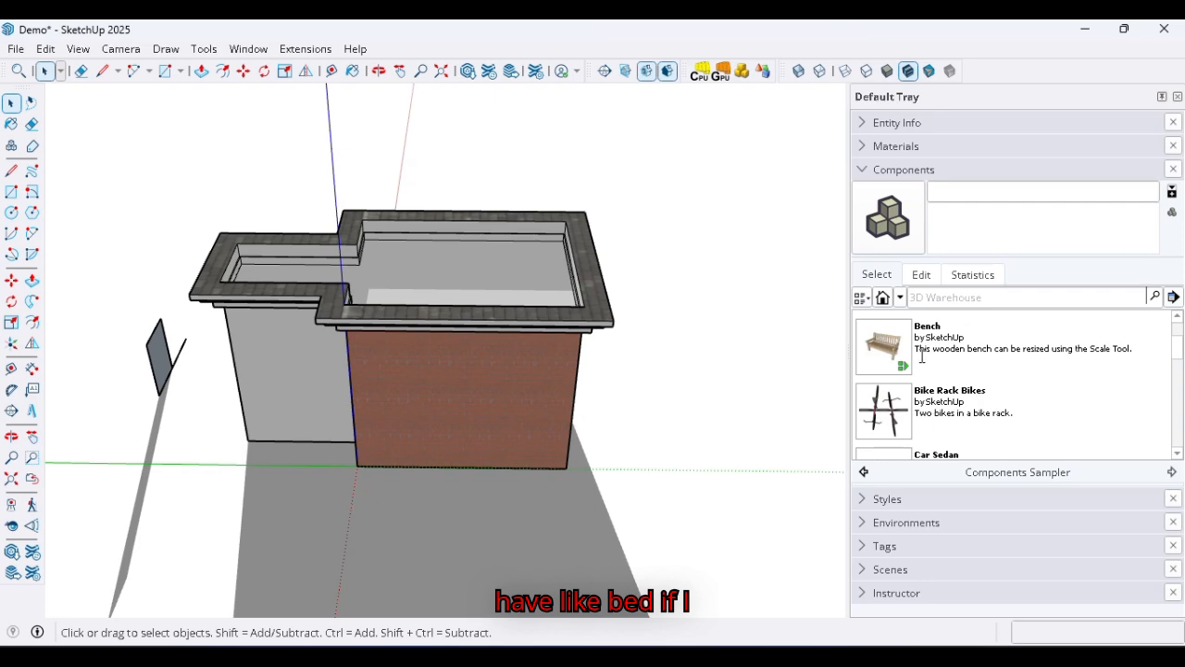
scroll(922, 358, up, 1)
click(905, 421)
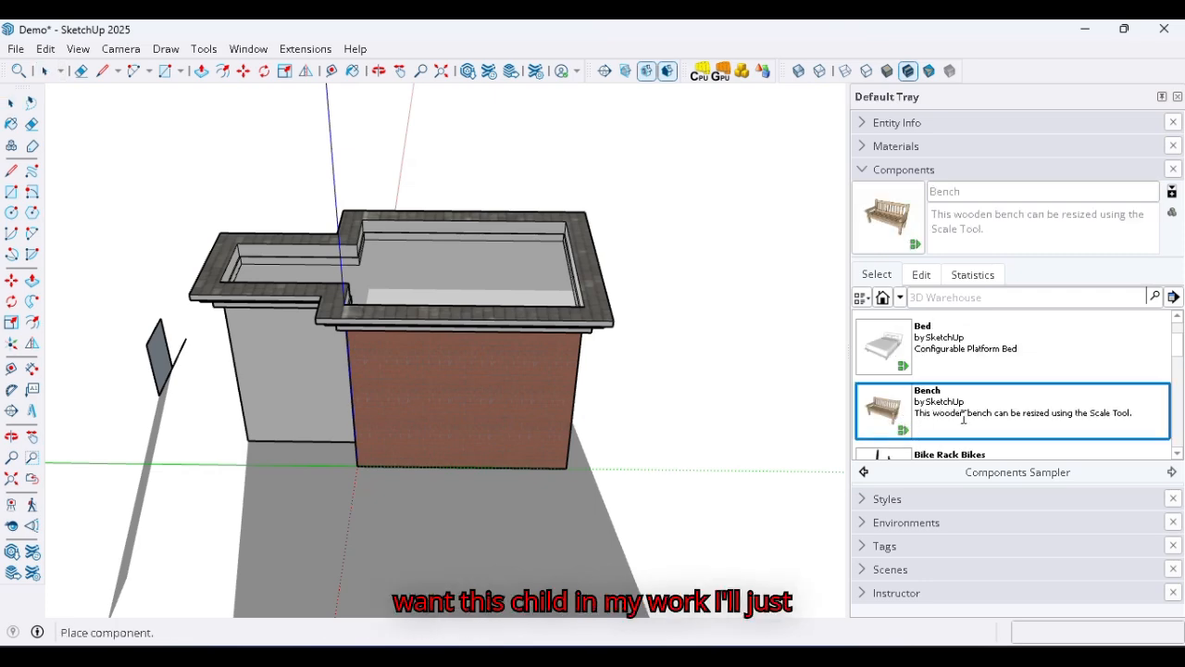
drag(963, 419, 820, 410)
scroll(820, 412, down, 2)
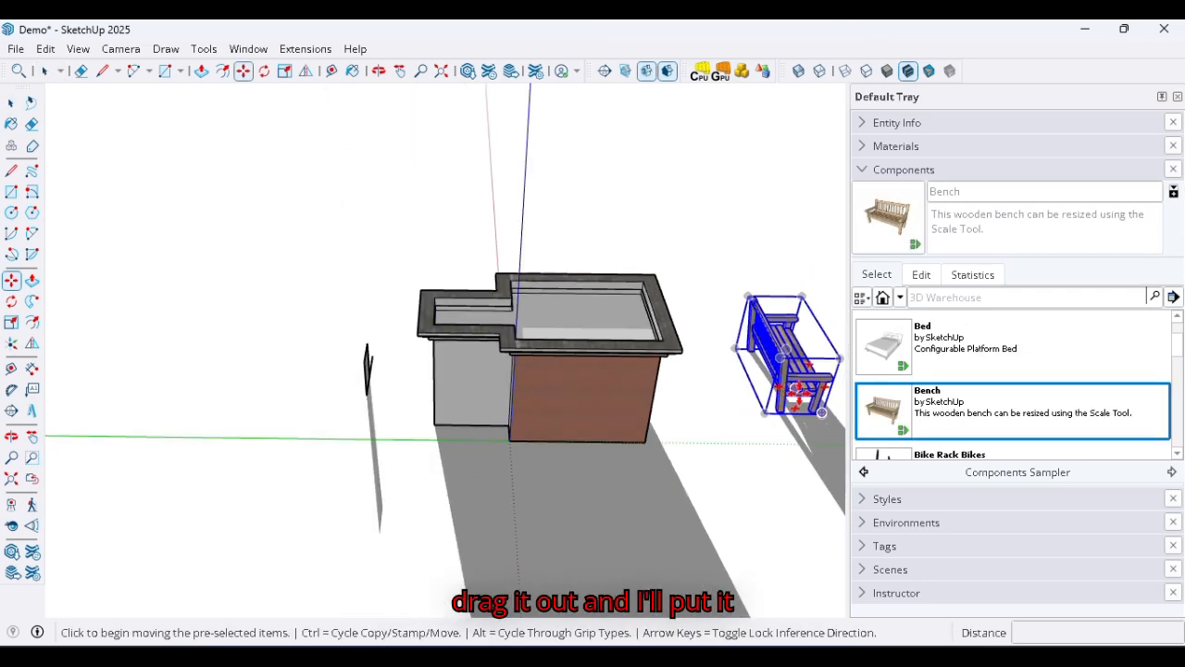
Step: Insert the Bed component beside the bench and move it about 3752 mm to the open area behind the bench
scroll(820, 412, up, 4)
scroll(564, 362, down, 3)
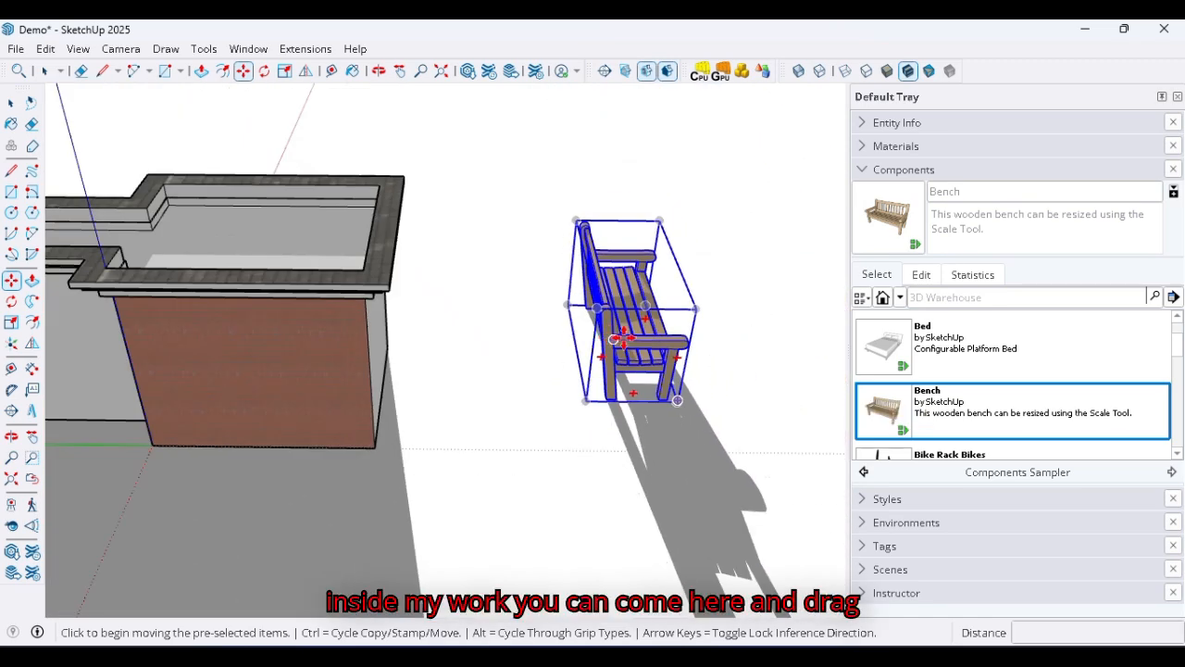
scroll(722, 361, down, 2)
scroll(839, 379, up, 2)
drag(885, 352, 679, 398)
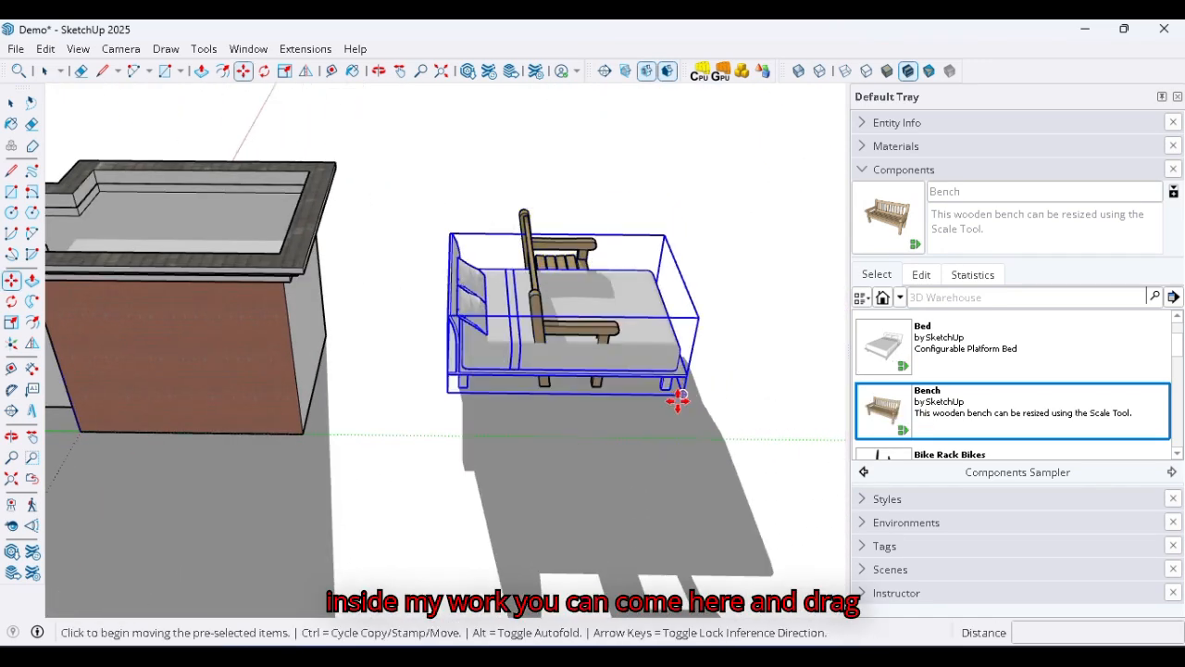
click(454, 333)
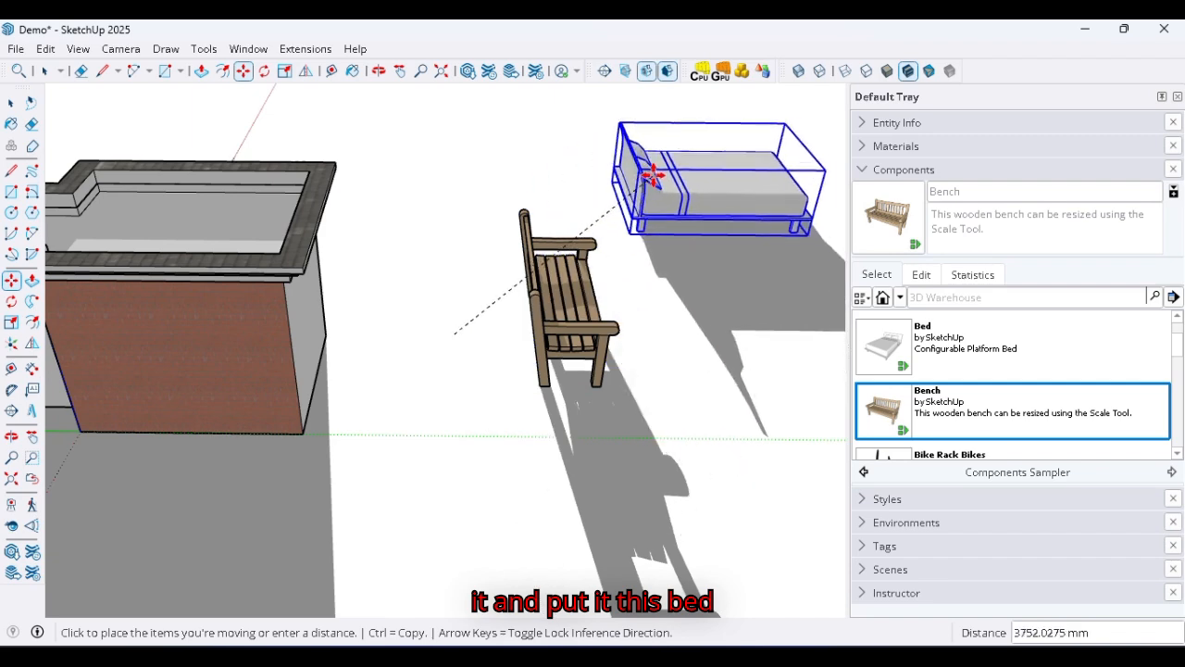
click(653, 175)
scroll(654, 190, up, 3)
scroll(667, 258, down, 5)
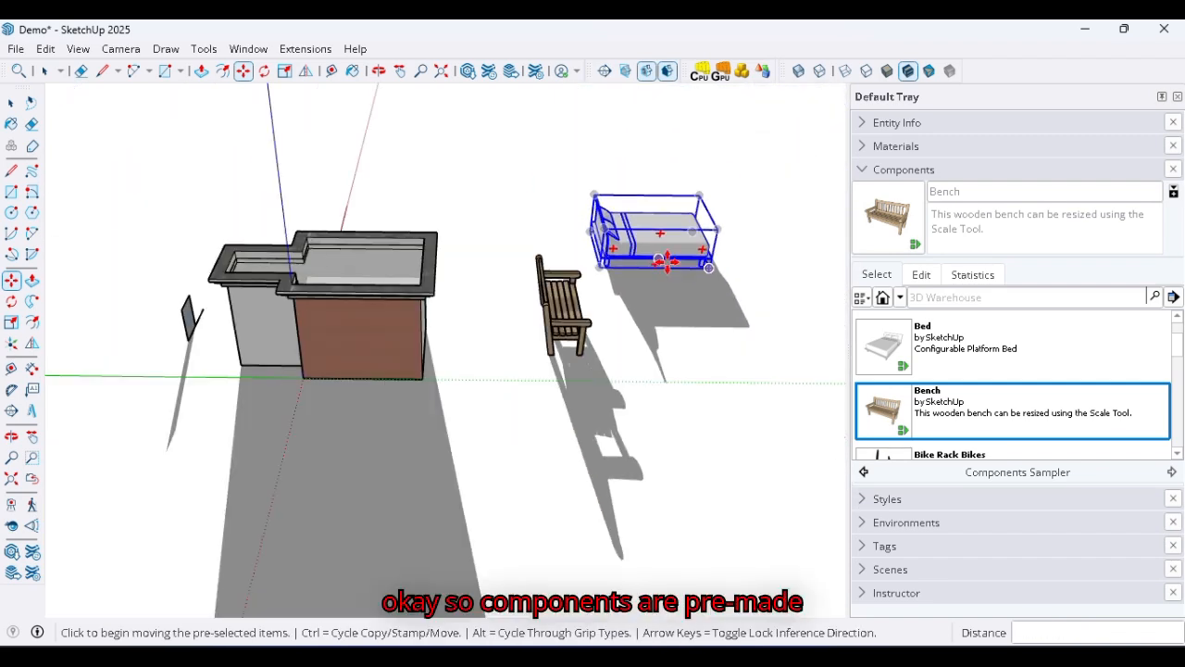
Step: Browse the Components Sampler, try the Tree 3D Evergreen component beside the building, and remove it again
scroll(961, 378, down, 5)
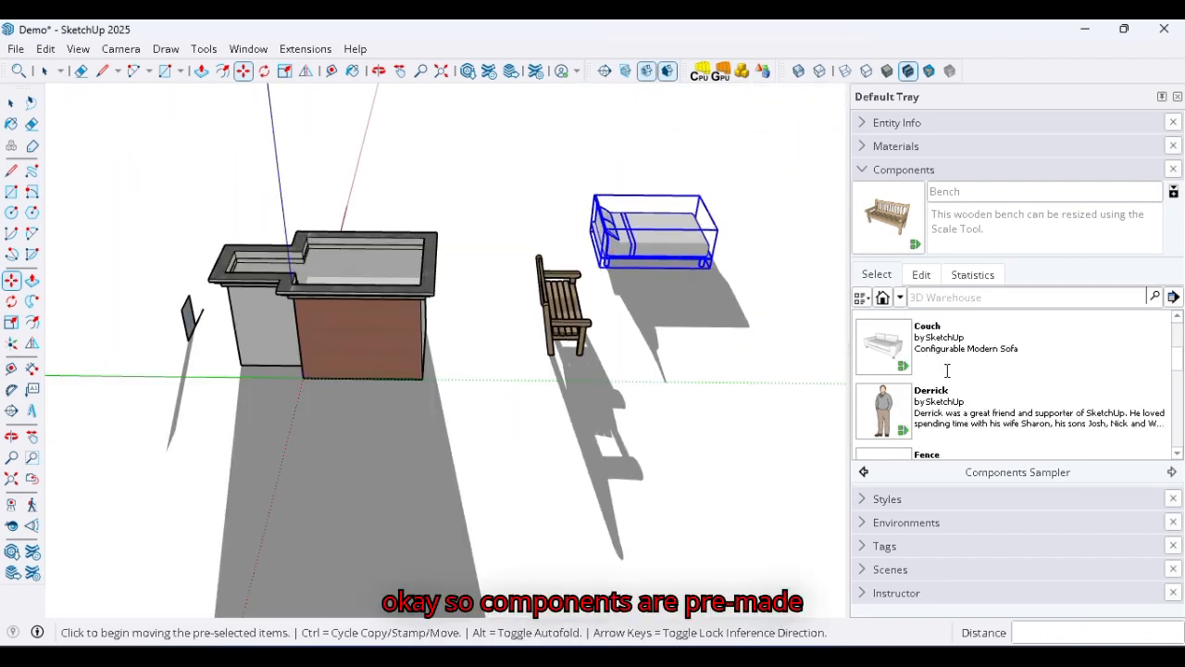
scroll(947, 375, down, 8)
scroll(954, 352, down, 10)
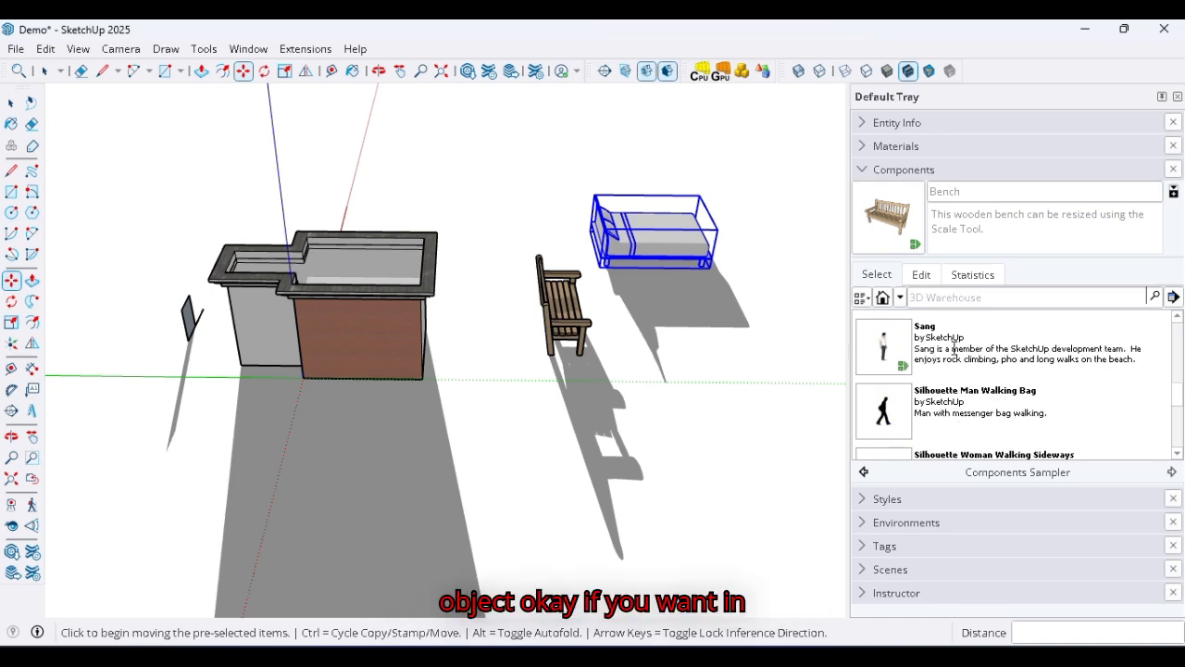
scroll(950, 363, down, 2)
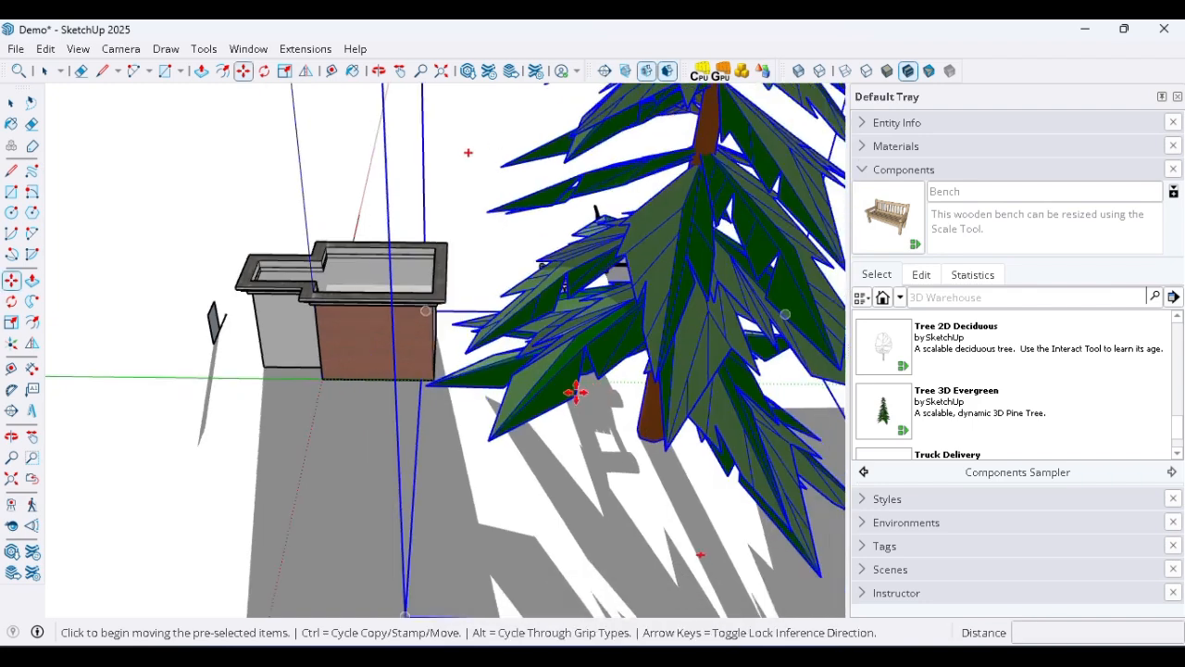
scroll(560, 394, down, 3)
key(Escape)
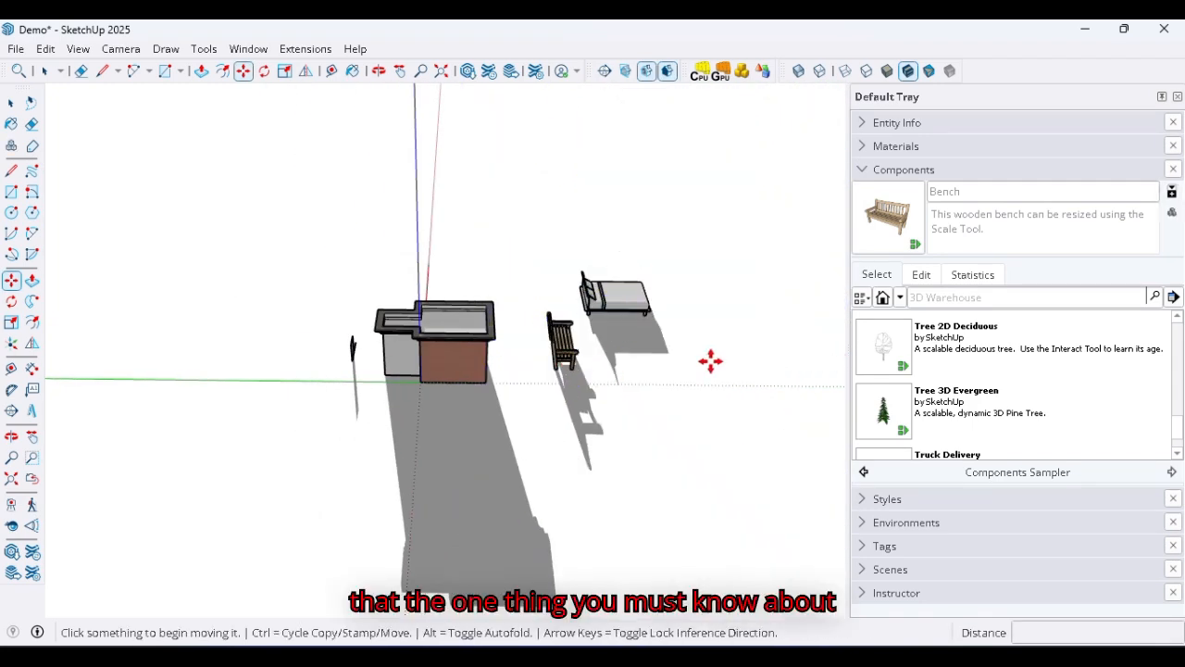
Step: Copy the wooden bench with the Move tool into the open space in front of the bed
scroll(574, 344, up, 4)
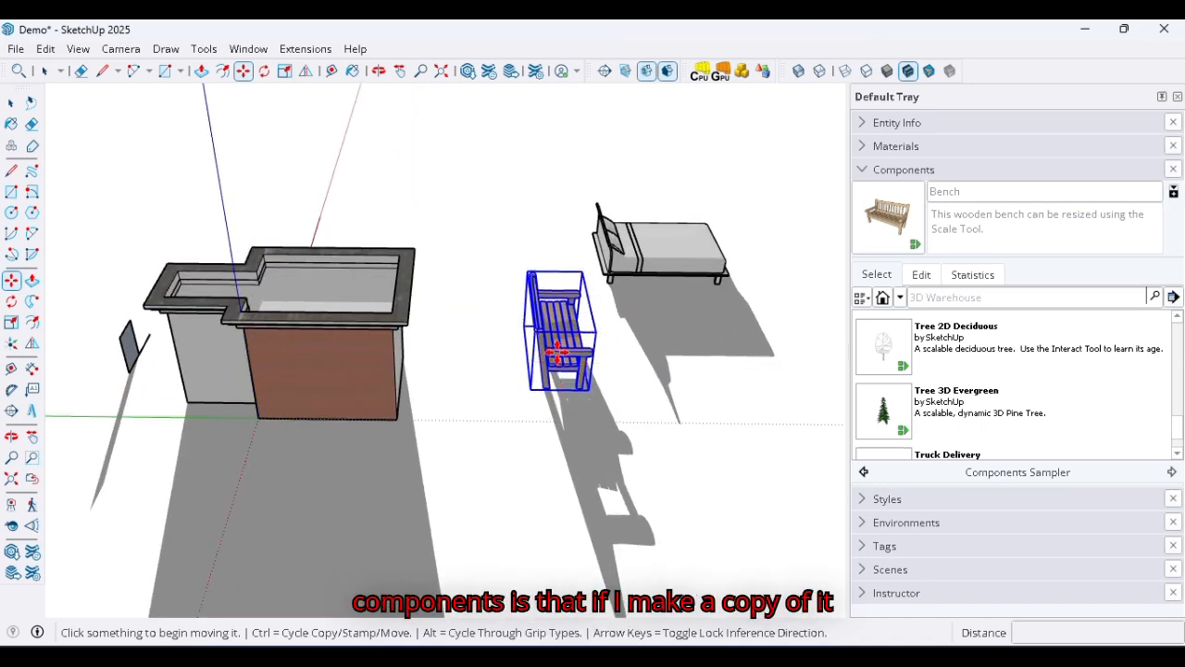
ctrl+click(549, 357)
click(681, 369)
scroll(667, 361, up, 5)
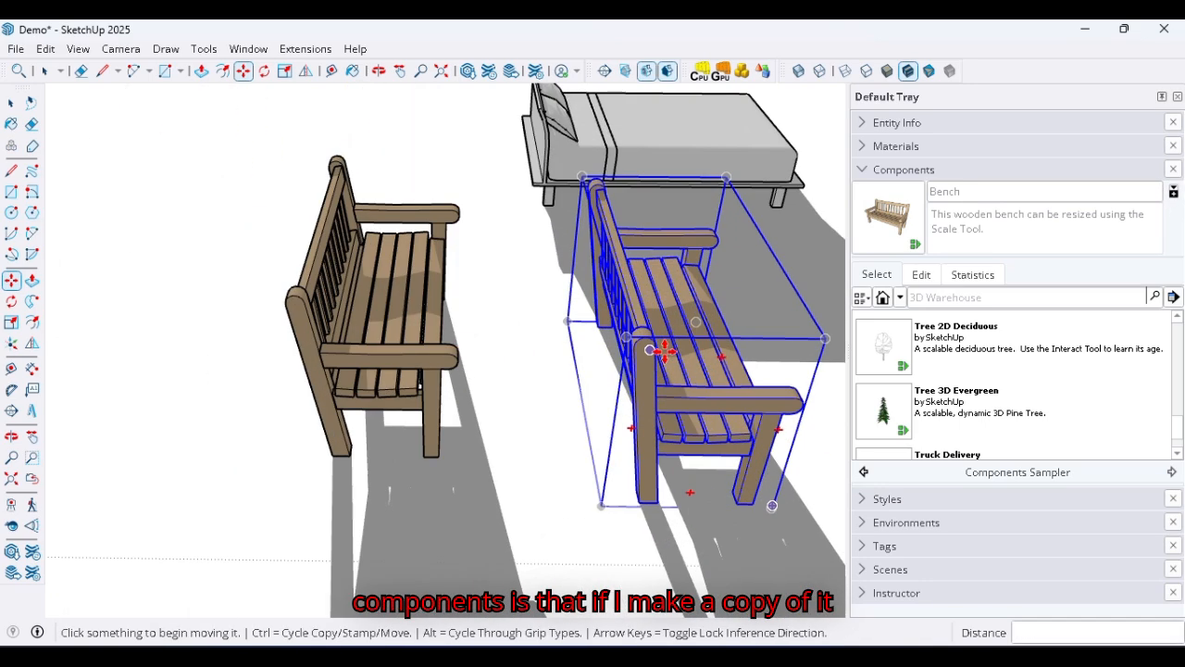
Step: Open the side frame inside the copied bench, delete its back leg, leave the component and compare both benches
key(space)
double_click(655, 389)
click(655, 389)
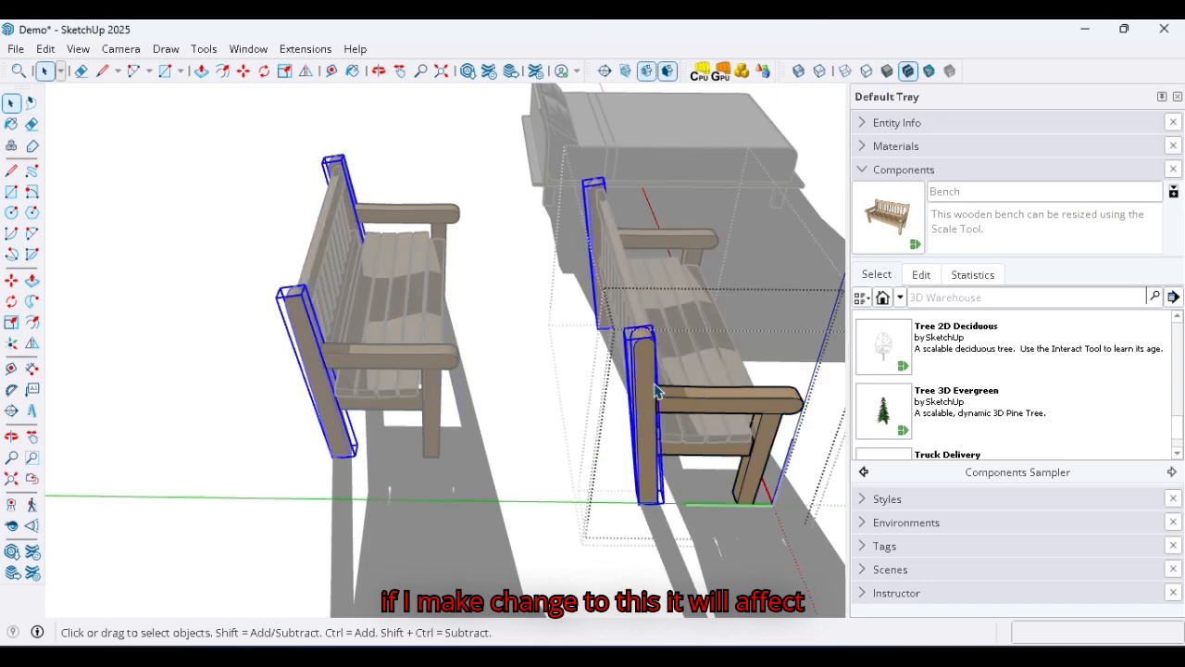
key(Delete)
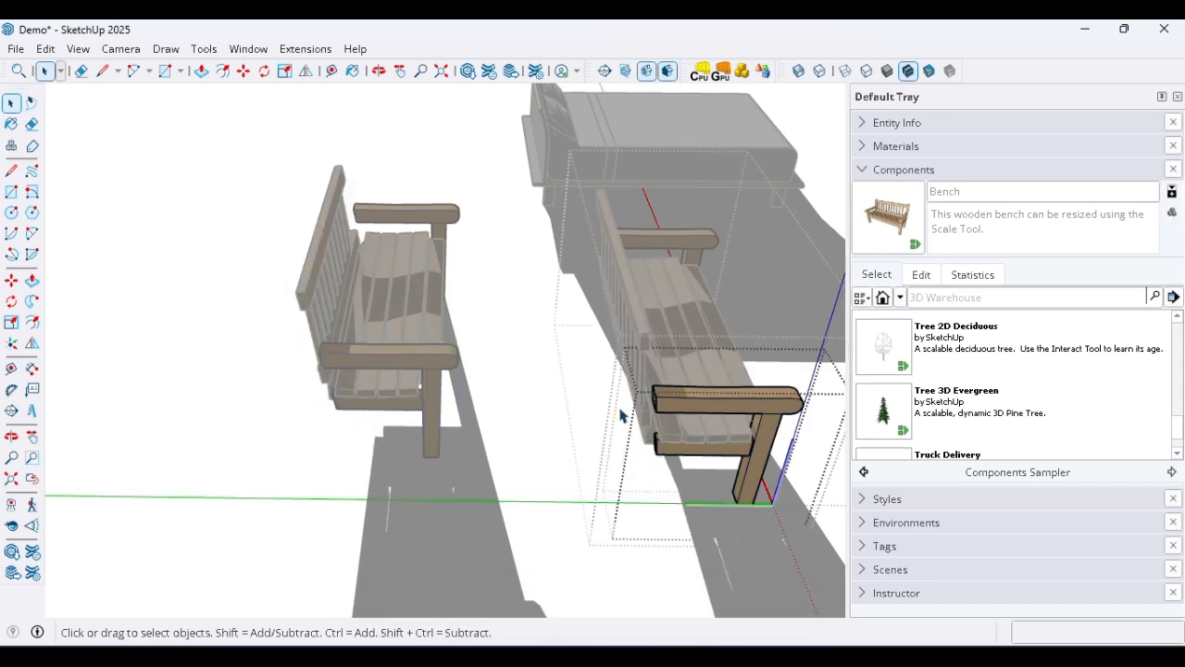
click(532, 390)
click(522, 398)
scroll(528, 423, down, 3)
scroll(407, 408, up, 3)
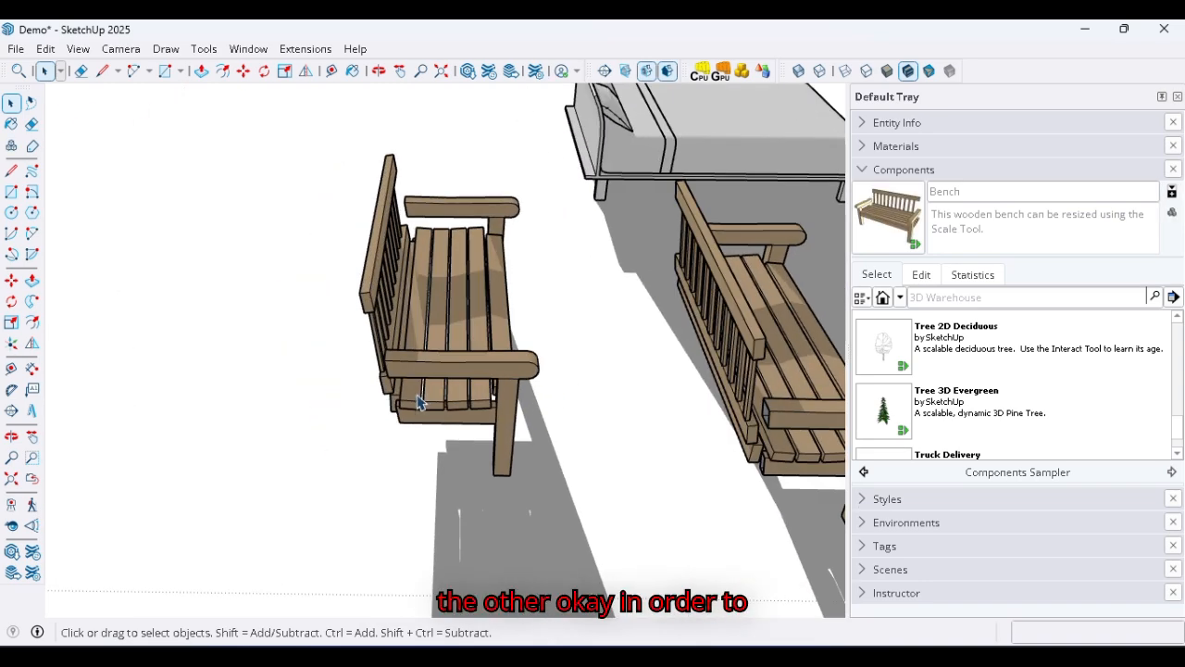
scroll(428, 389, down, 5)
Step: Undo the deletion of the bench's back leg and leave the component
key(ctrl+z)
key(ctrl+z)
key(ctrl+z)
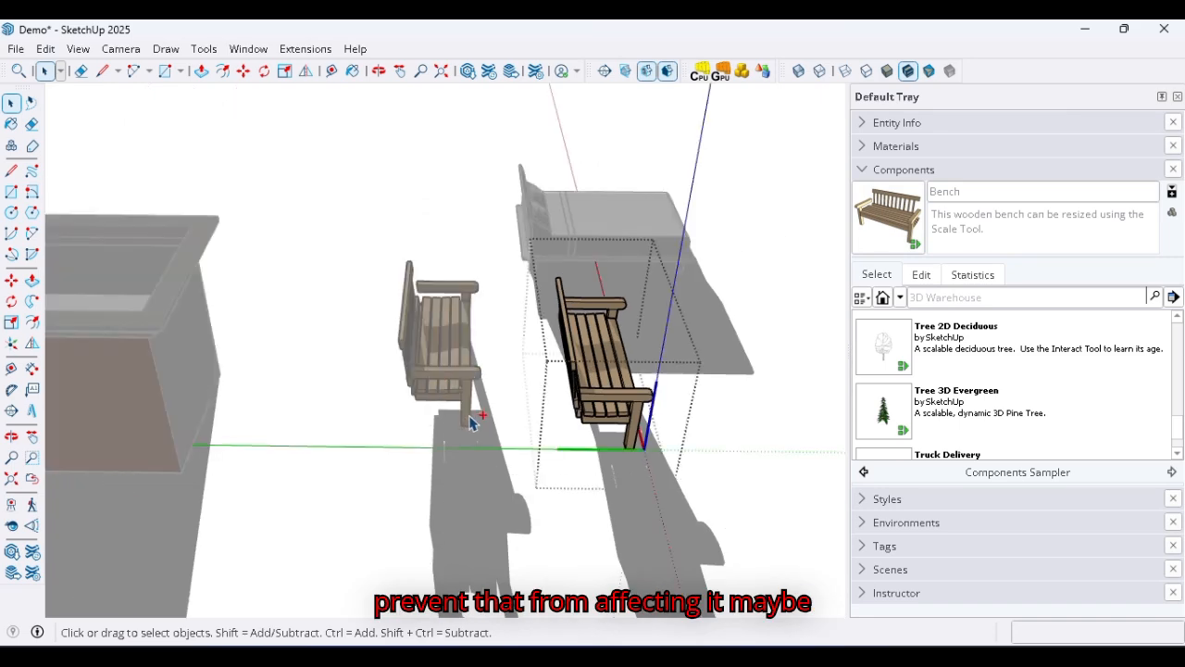
scroll(556, 397, up, 2)
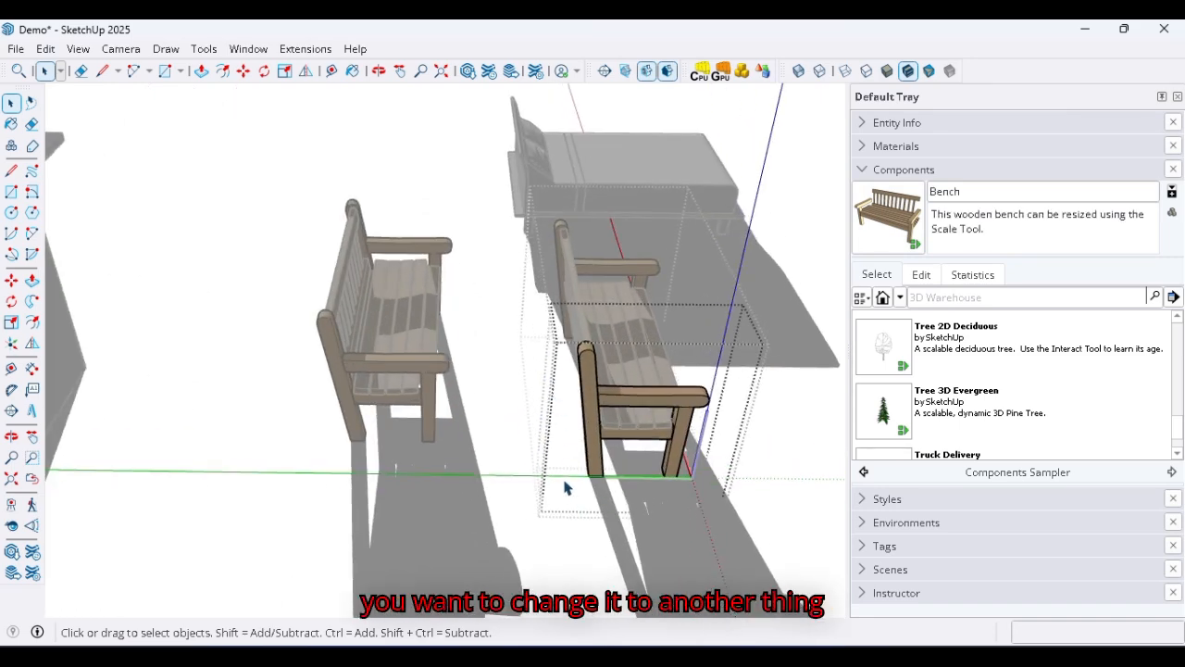
click(598, 538)
Step: Make the copied bench in front of the bed a unique component
click(601, 424)
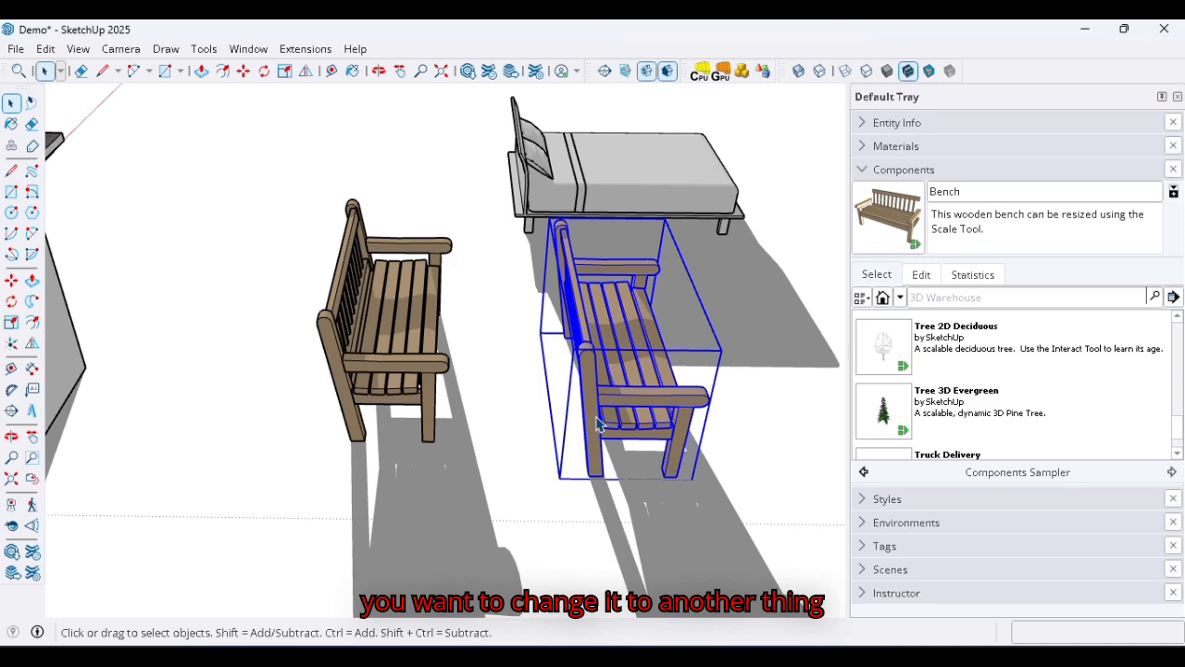
right_click(597, 380)
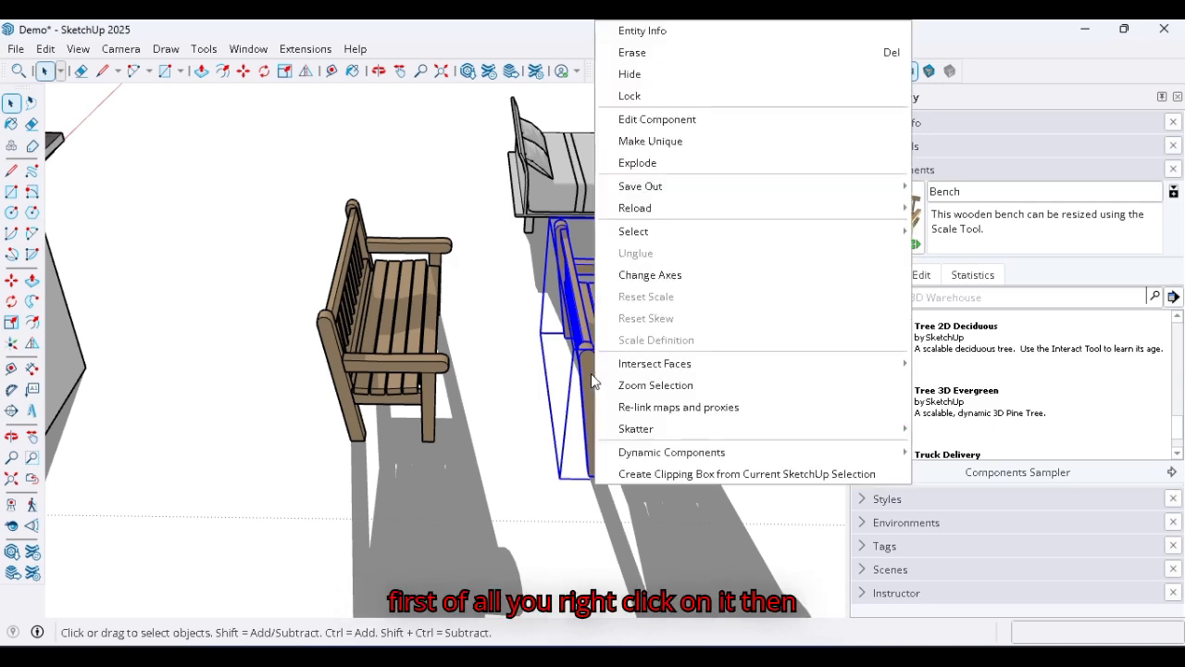
click(671, 146)
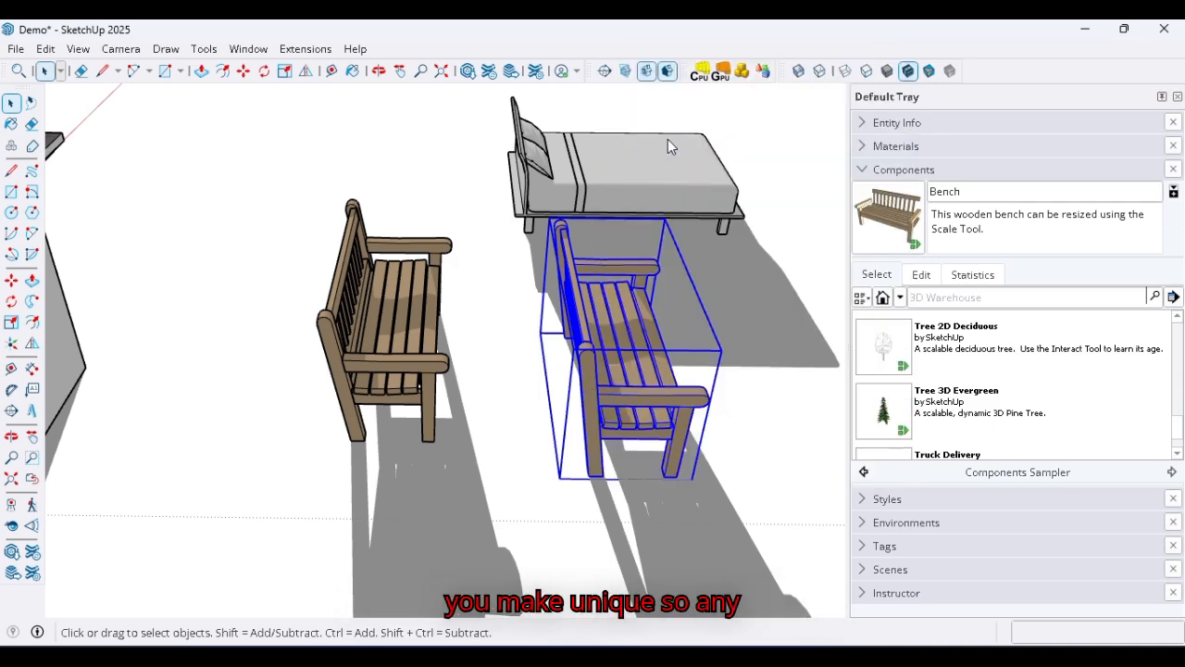
Step: Open the copied bench for editing and make its near side frame a unique component
double_click(597, 409)
double_click(597, 406)
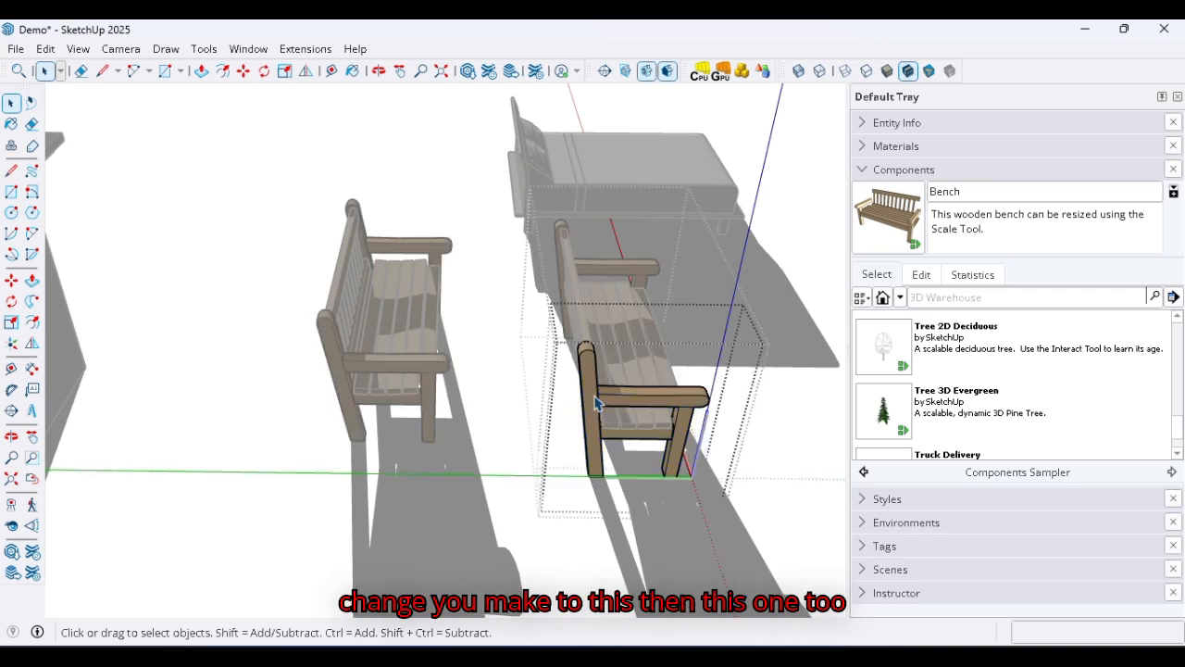
click(595, 403)
right_click(595, 400)
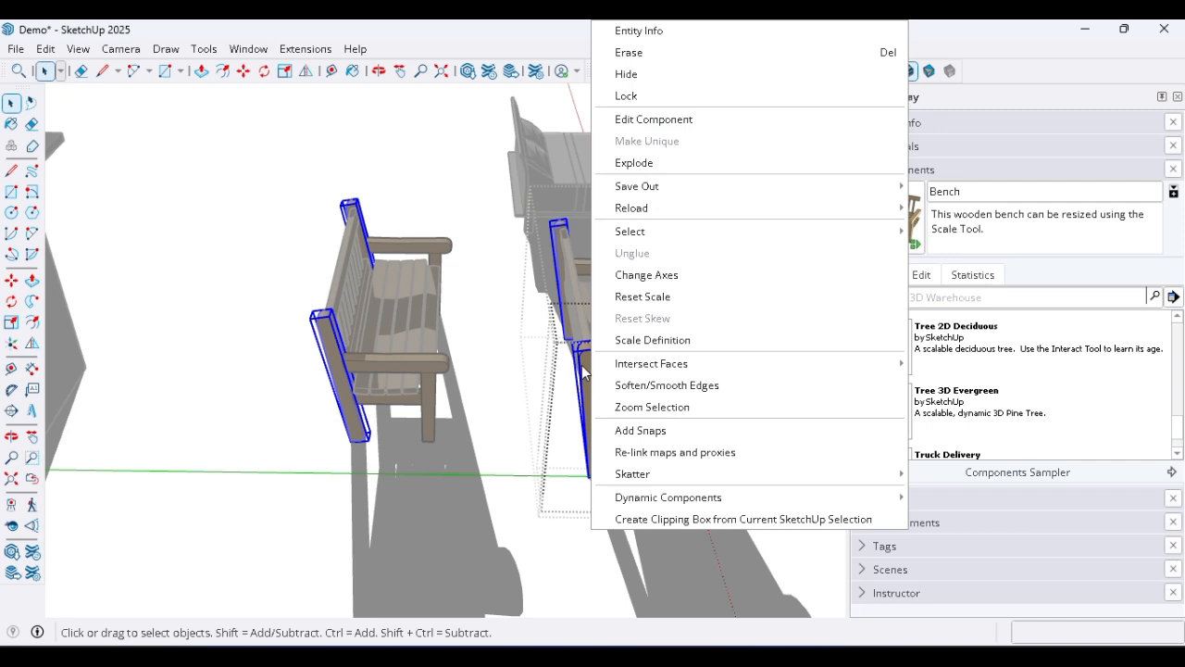
key(Escape)
click(583, 370)
click(626, 405)
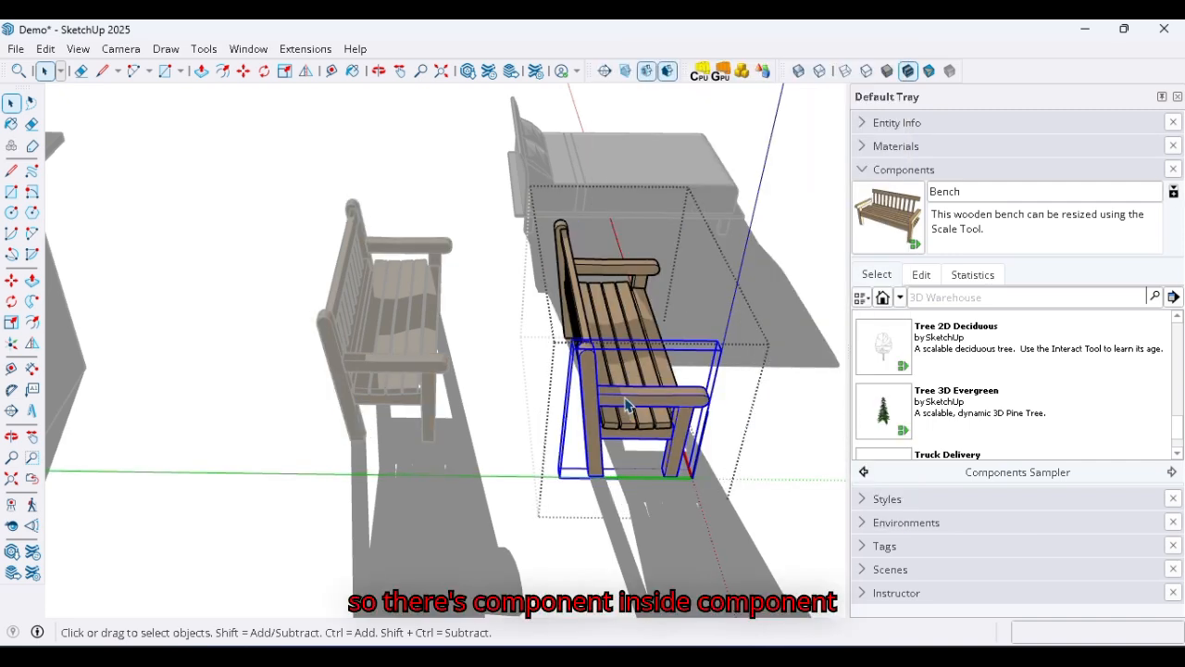
right_click(626, 405)
click(709, 151)
Step: Open the copied bench's near side frame and make its back leg a unique component
double_click(630, 426)
click(595, 396)
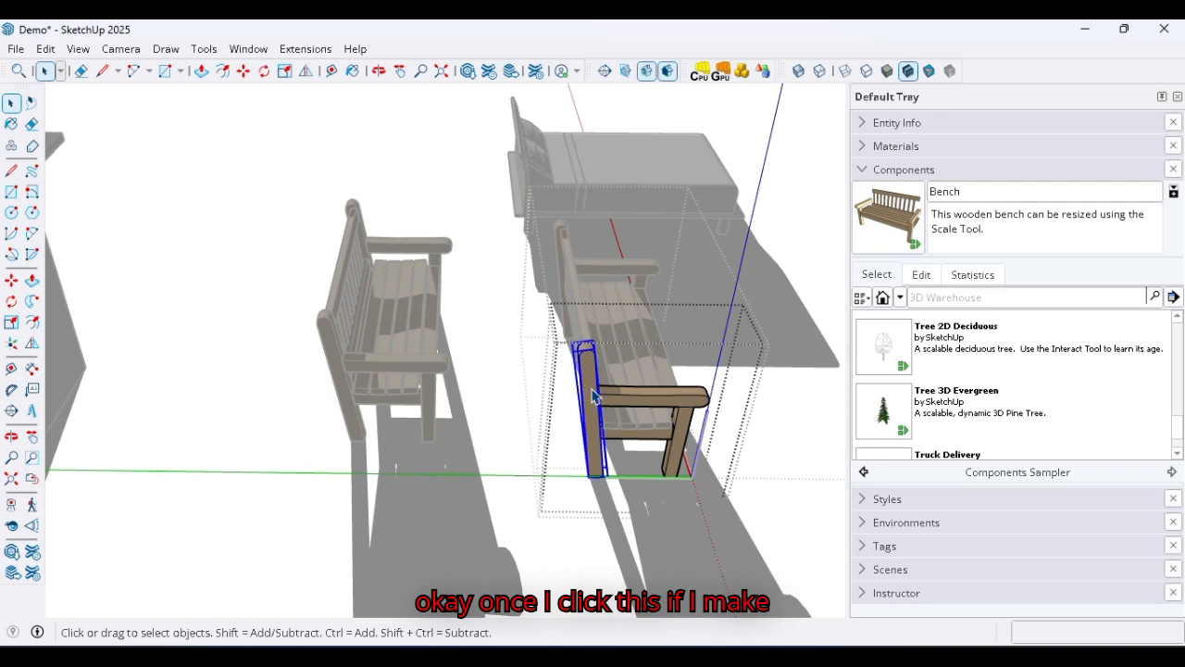
double_click(595, 396)
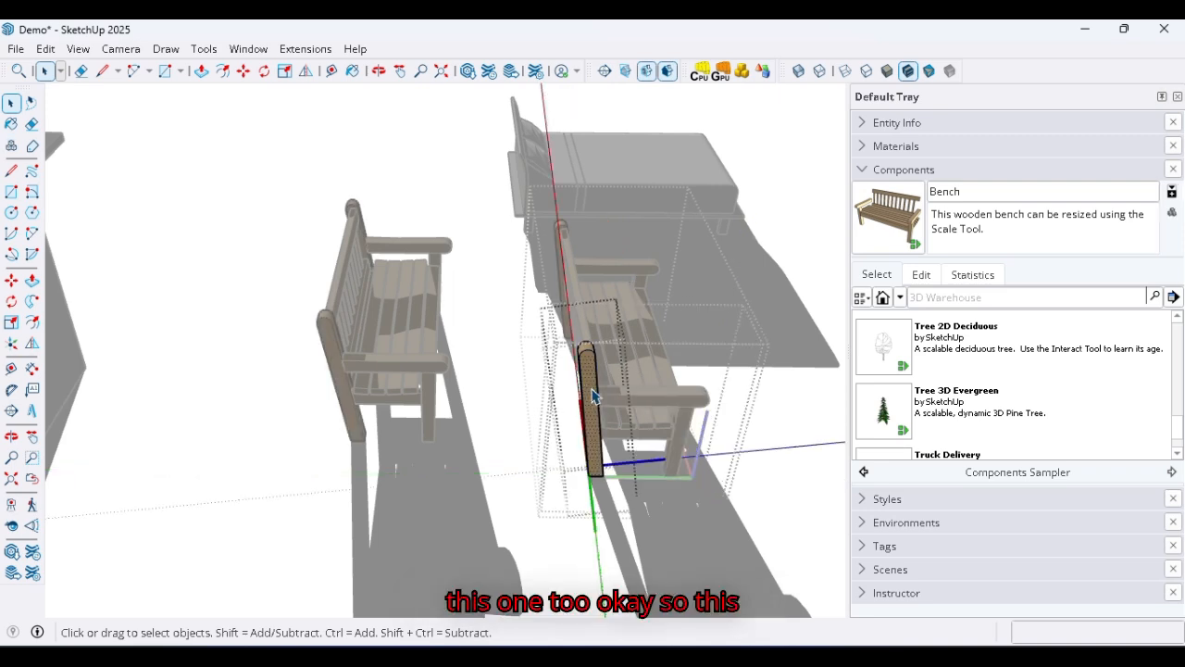
key(Escape)
click(597, 383)
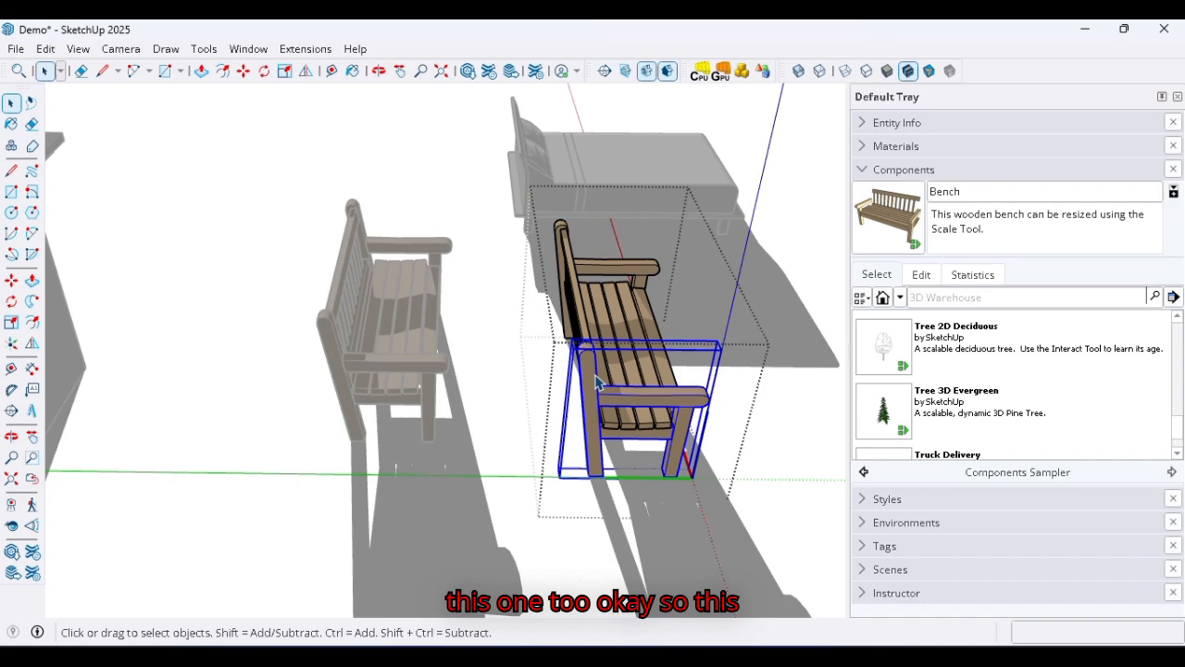
double_click(595, 383)
click(594, 381)
right_click(593, 381)
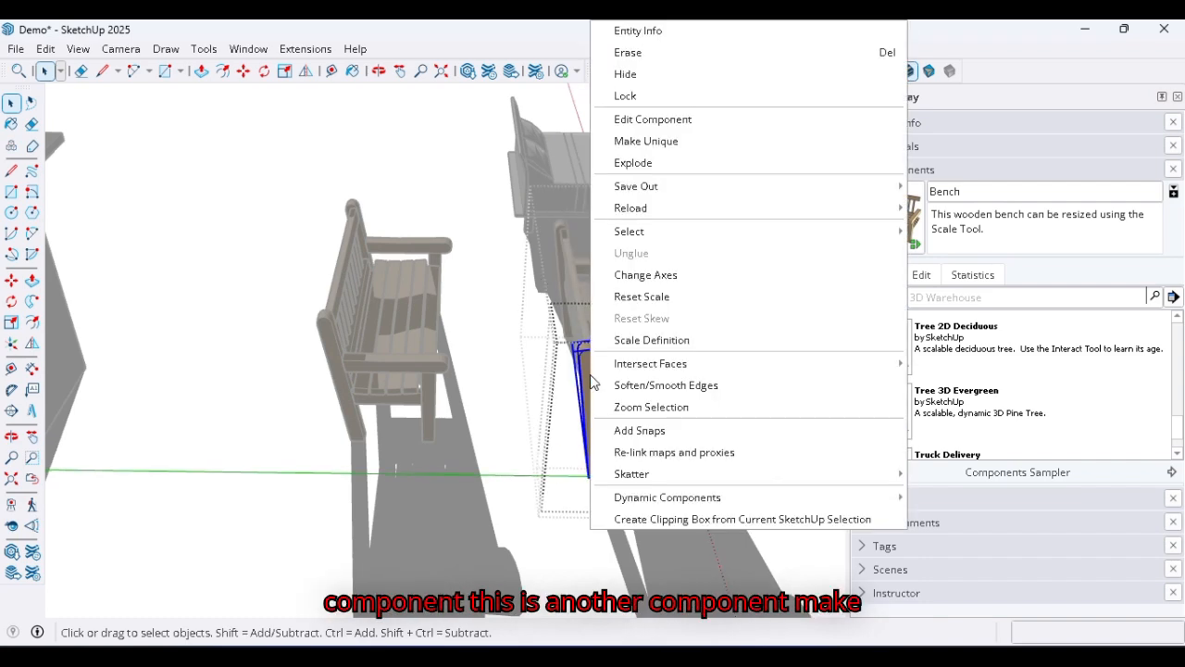
click(646, 141)
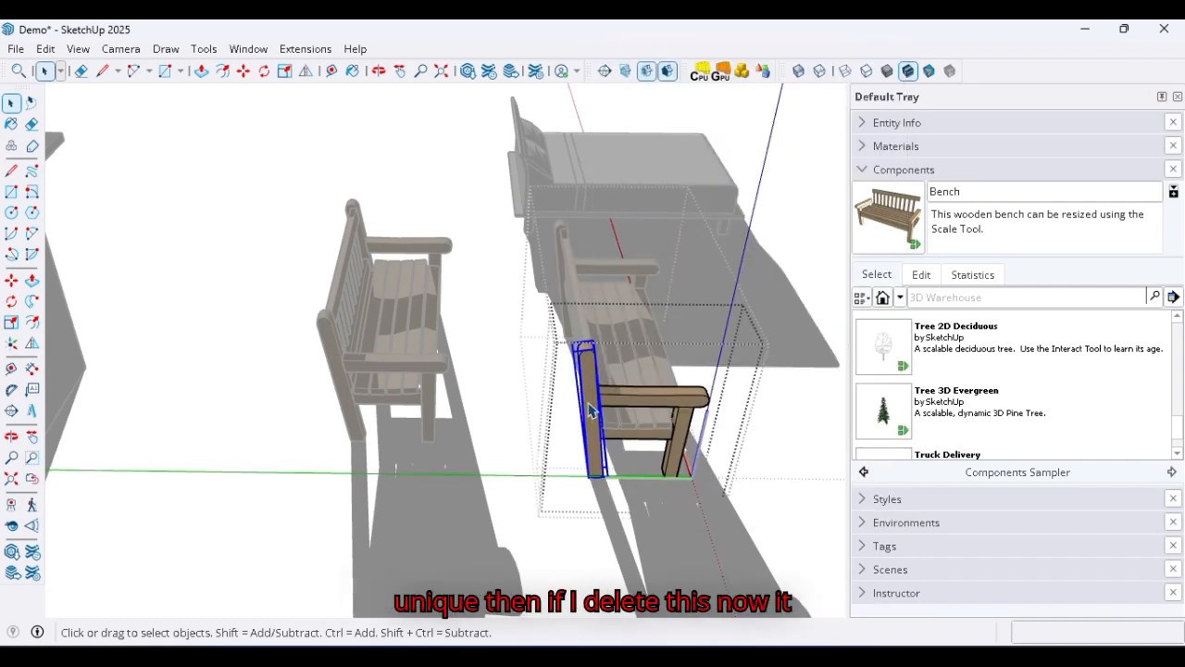
Step: Delete the unique back leg from the copied bench and leave the nested components
key(Delete)
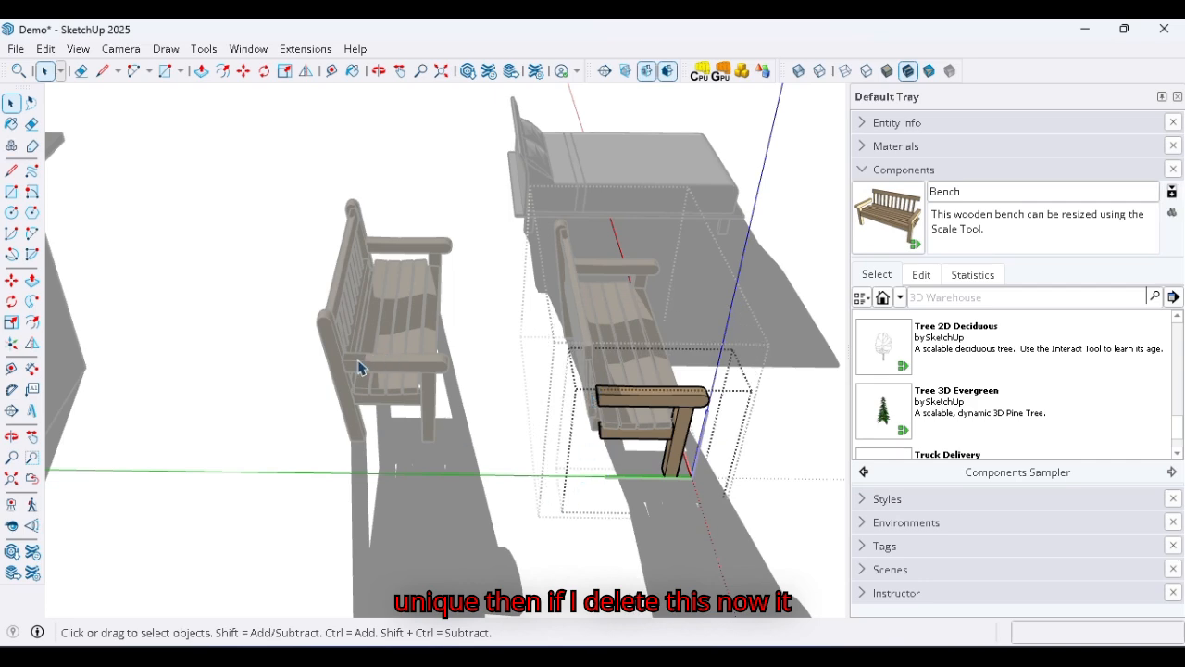
scroll(361, 368, up, 3)
click(347, 376)
click(347, 376)
scroll(398, 380, down, 5)
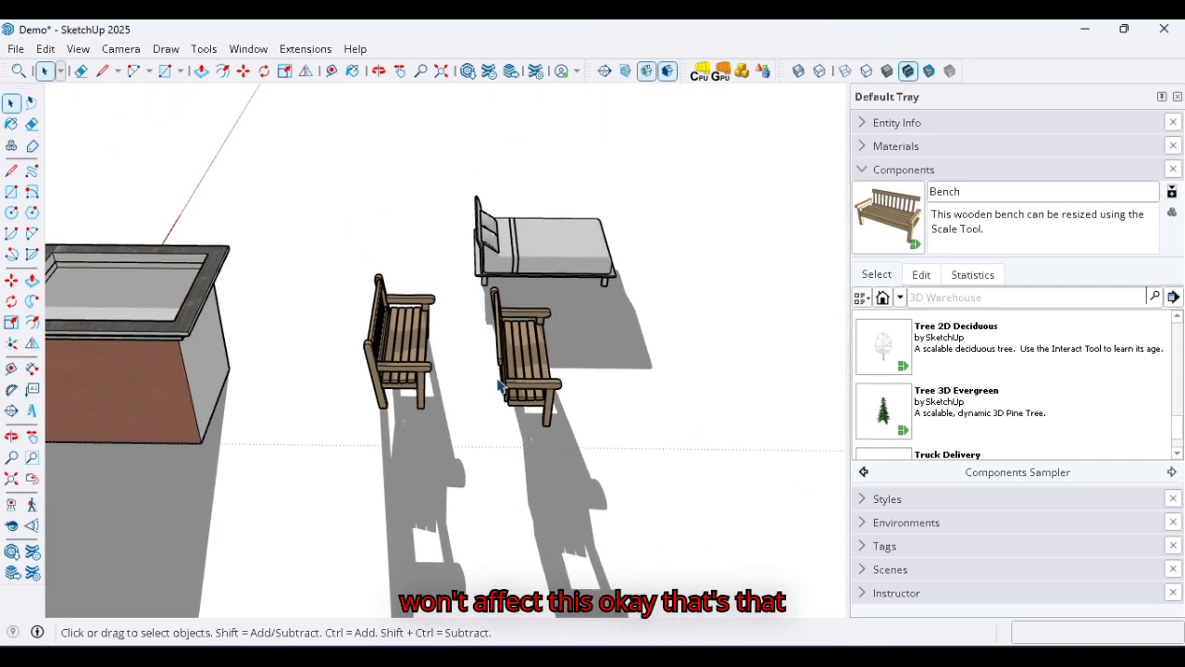
scroll(500, 388, up, 2)
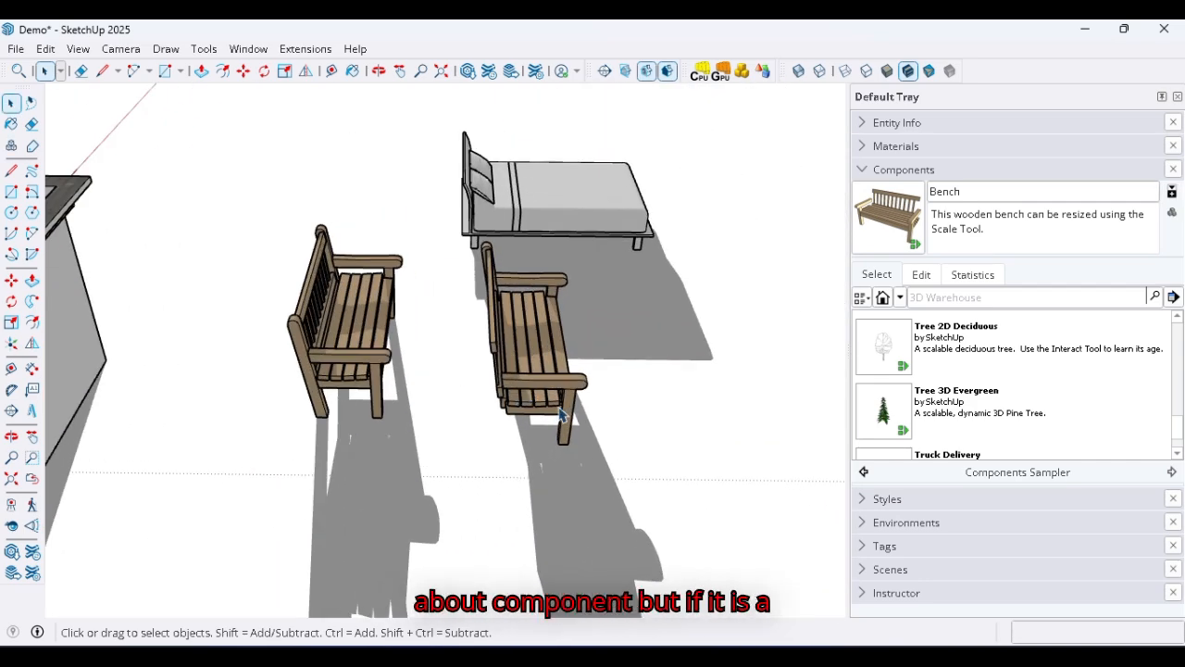
scroll(565, 408, down, 4)
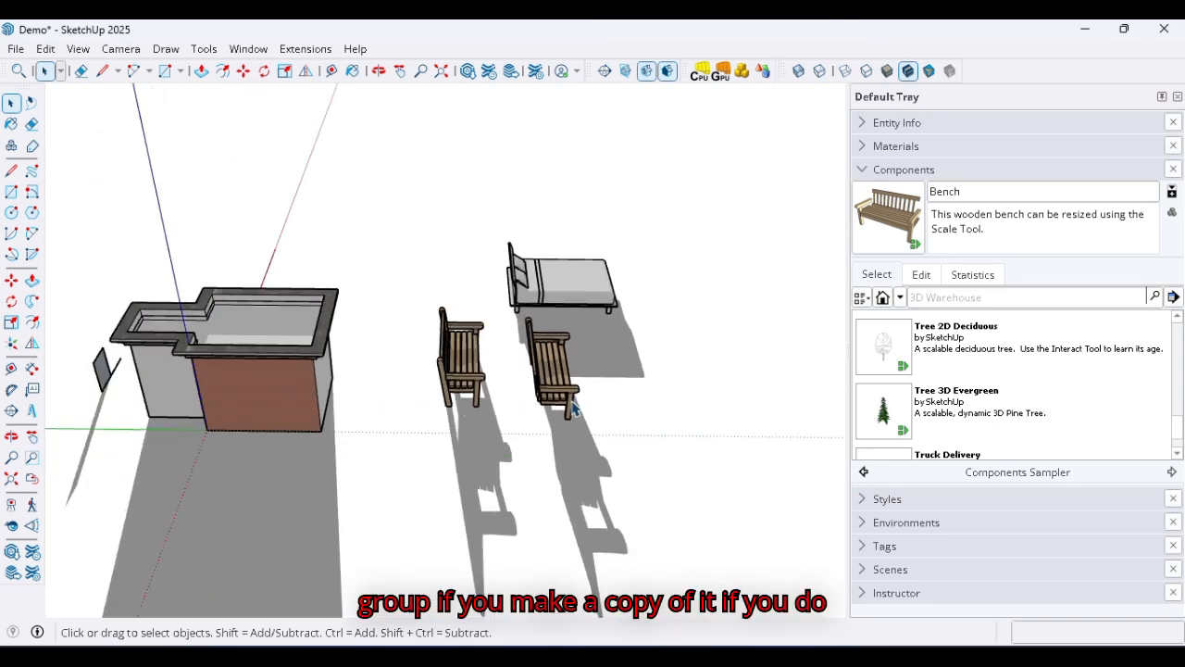
scroll(574, 403, up, 2)
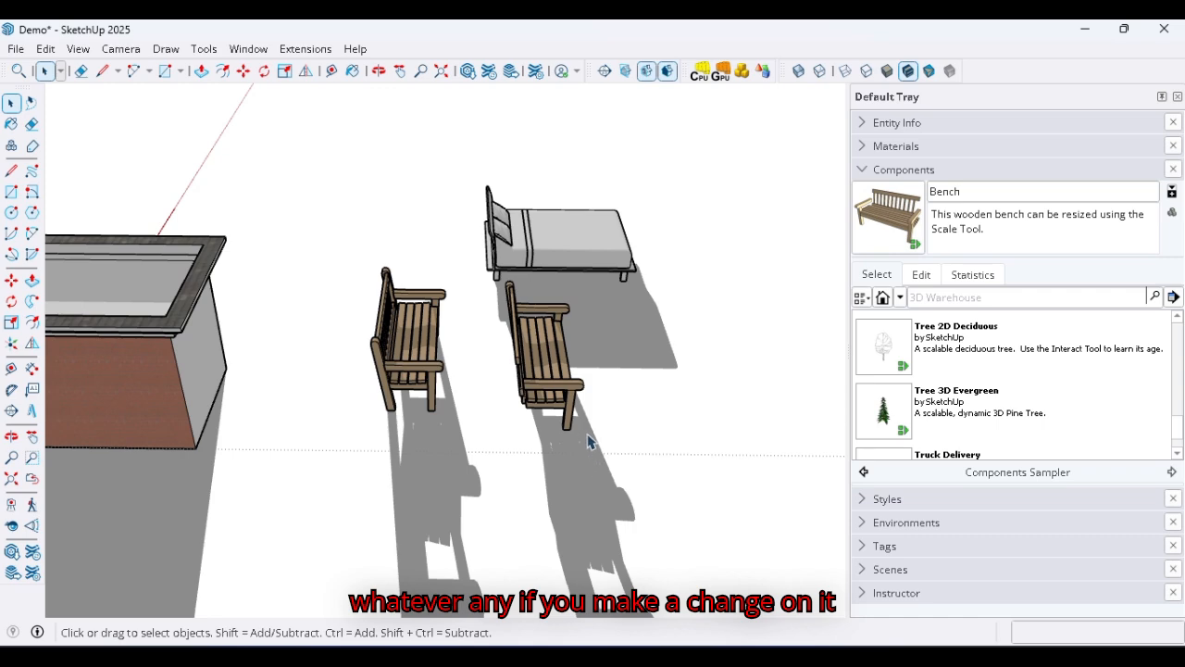
scroll(588, 441, down, 1)
scroll(576, 441, up, 2)
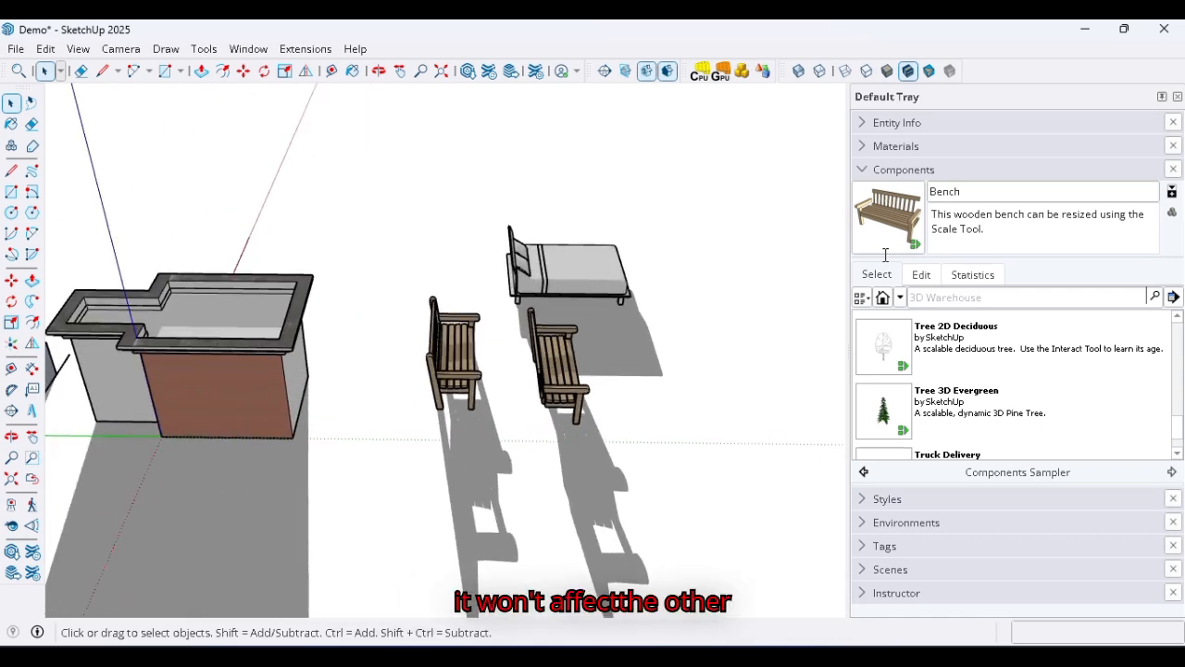
Step: Collapse the Components section and open the edge settings of the Architectural Design Style
click(875, 170)
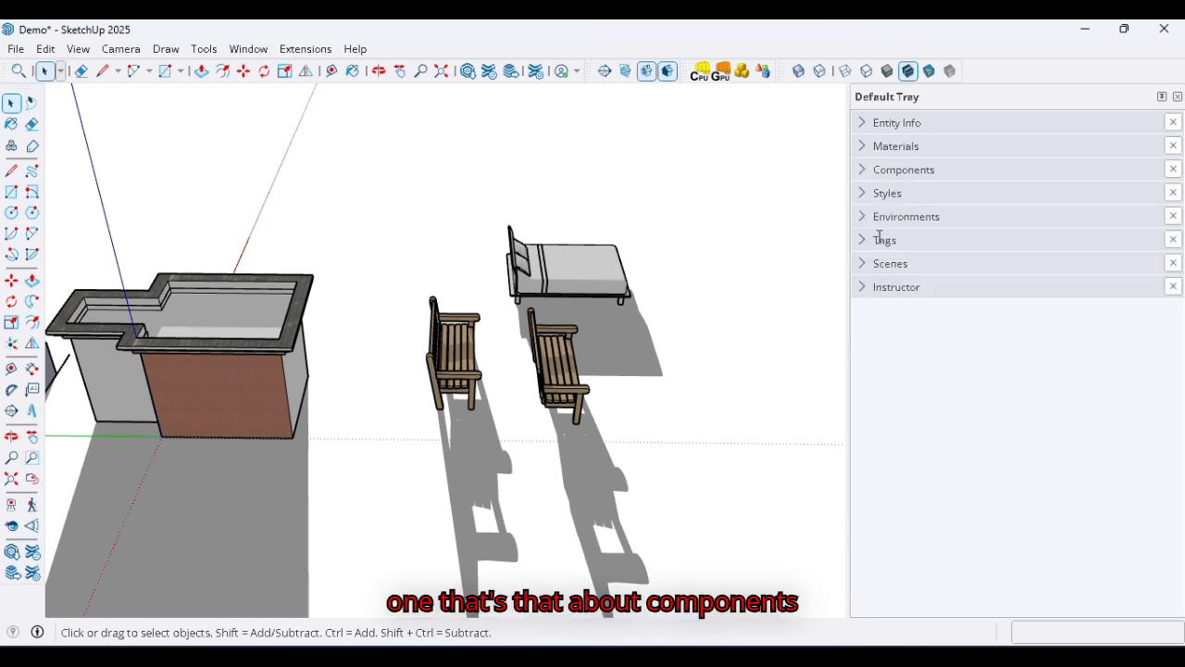
click(864, 191)
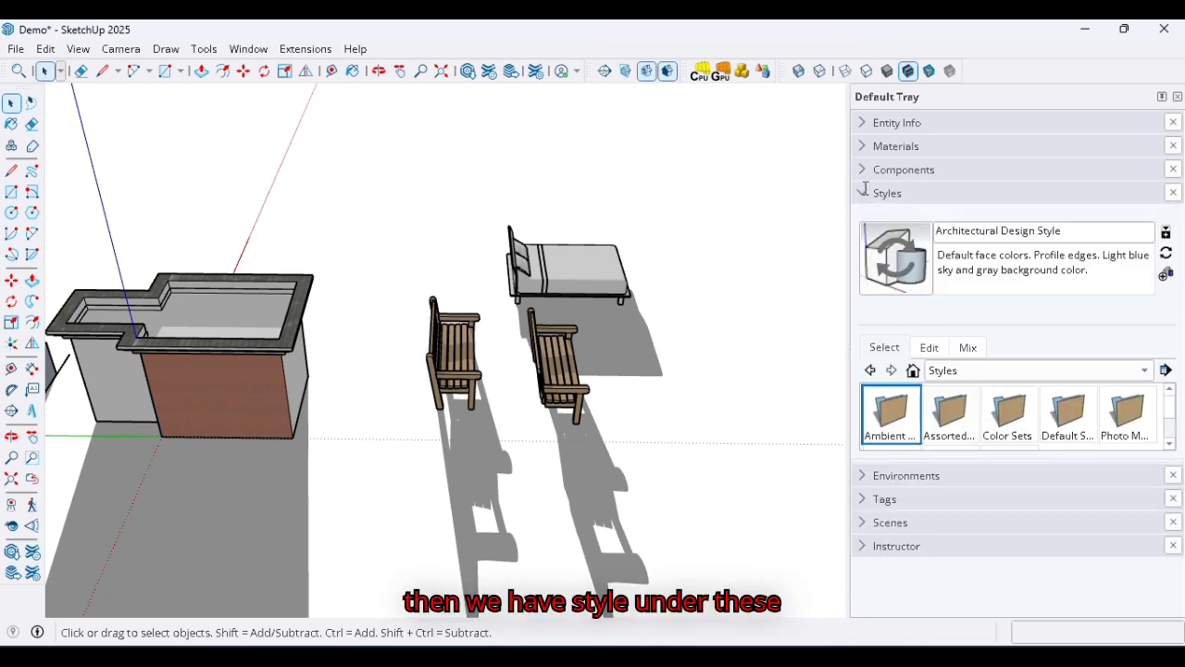
click(930, 348)
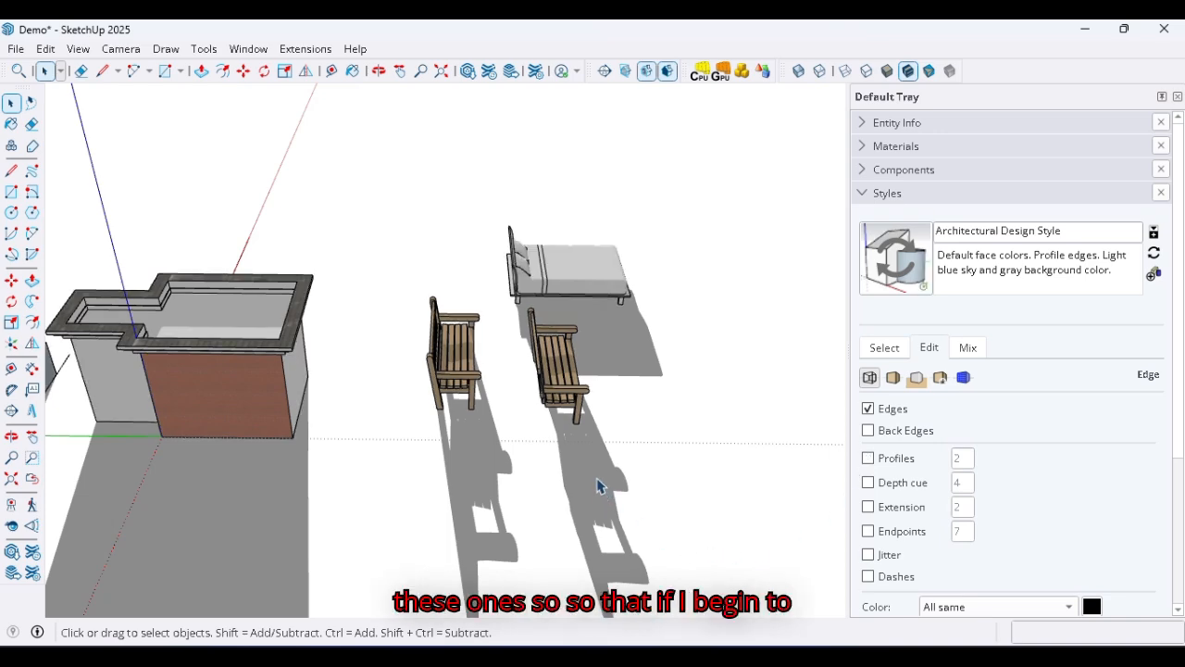
Step: Look at the face settings of the Architectural Design Style and return to its edge settings
scroll(482, 345, down, 3)
scroll(482, 345, up, 5)
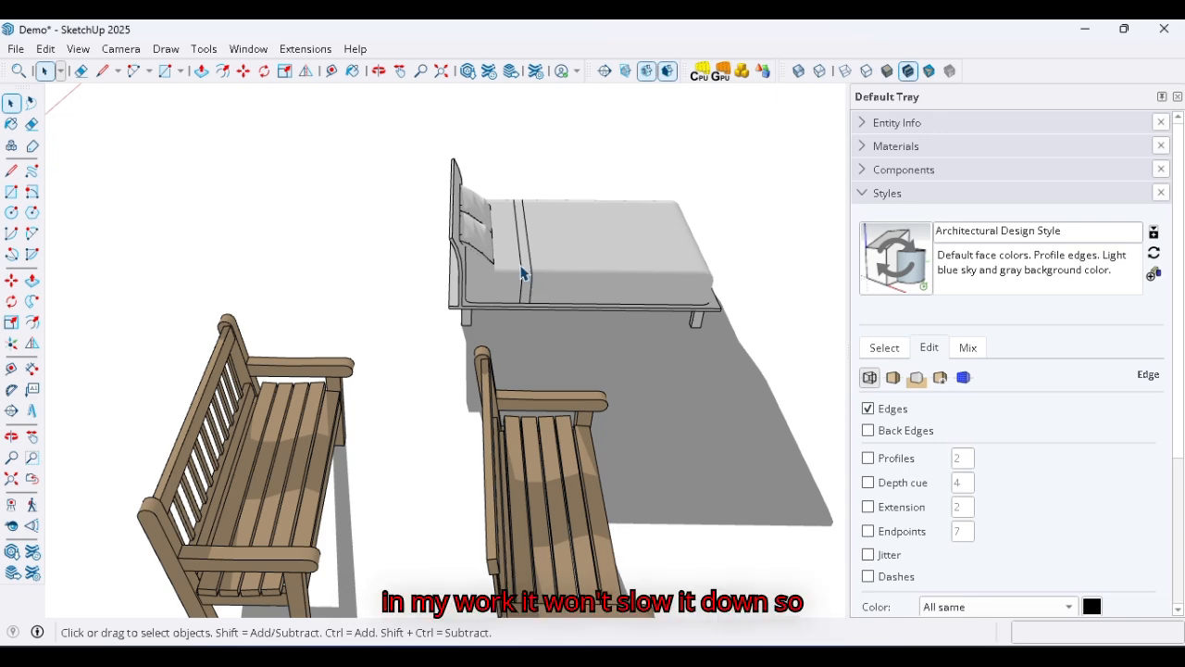
scroll(528, 286, down, 5)
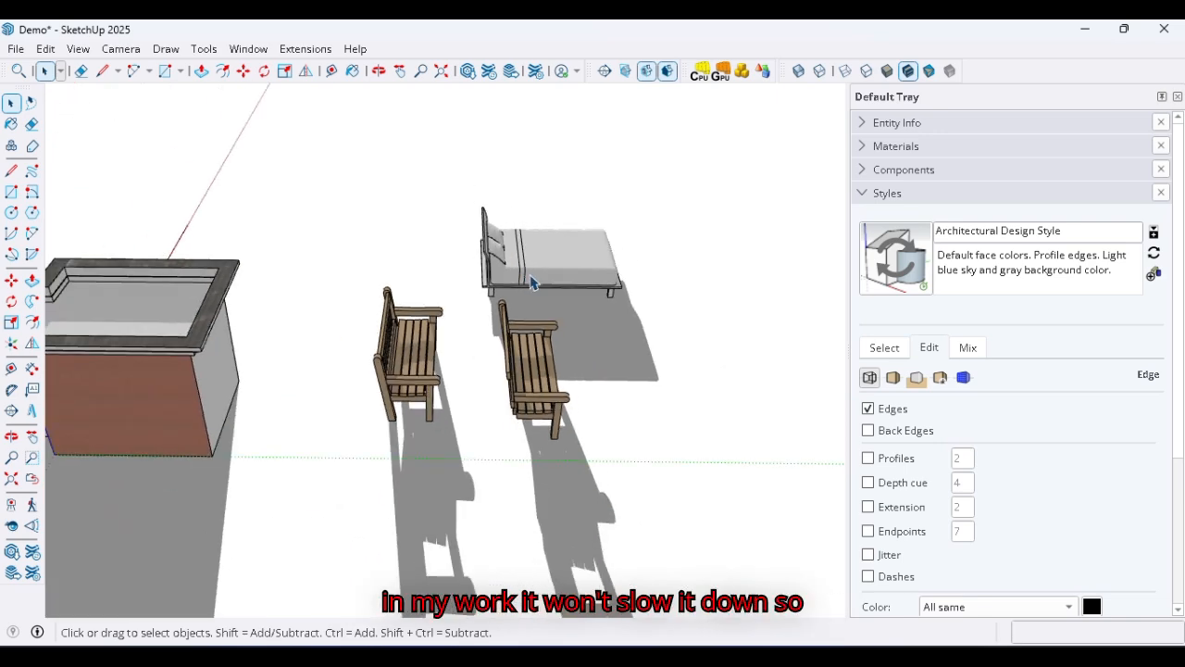
click(893, 377)
click(870, 378)
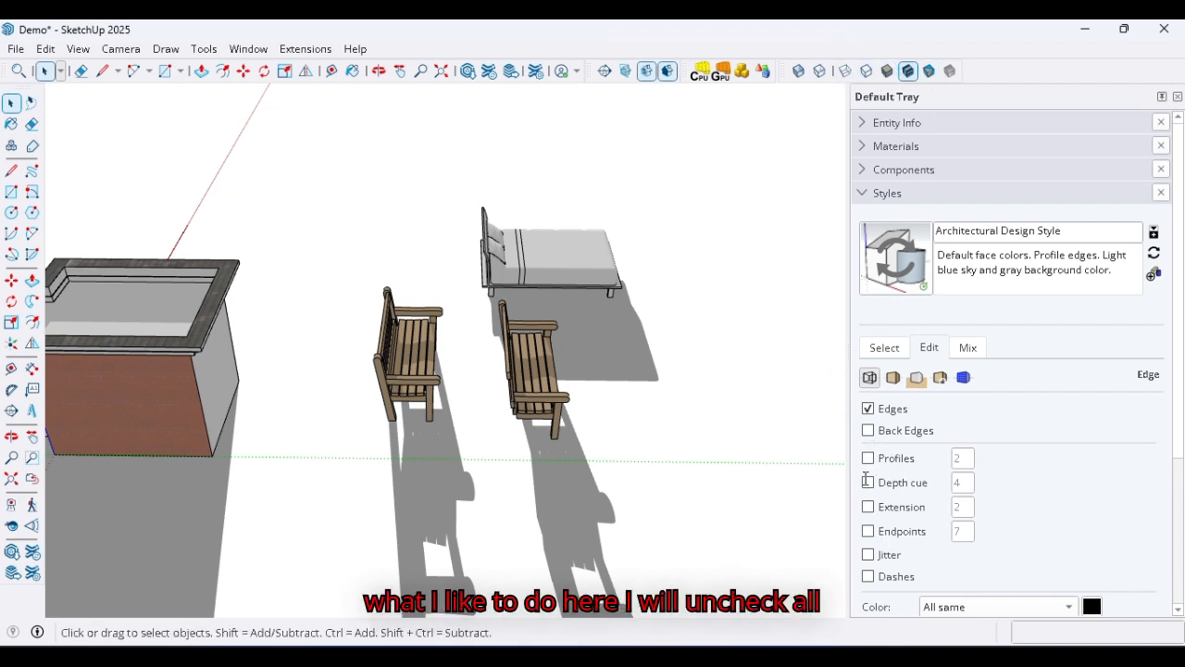
Step: Open the Ambient Occlusion style collection, try the Exterior, Interior and Dark Pen styles, and apply Colored Clay
click(884, 348)
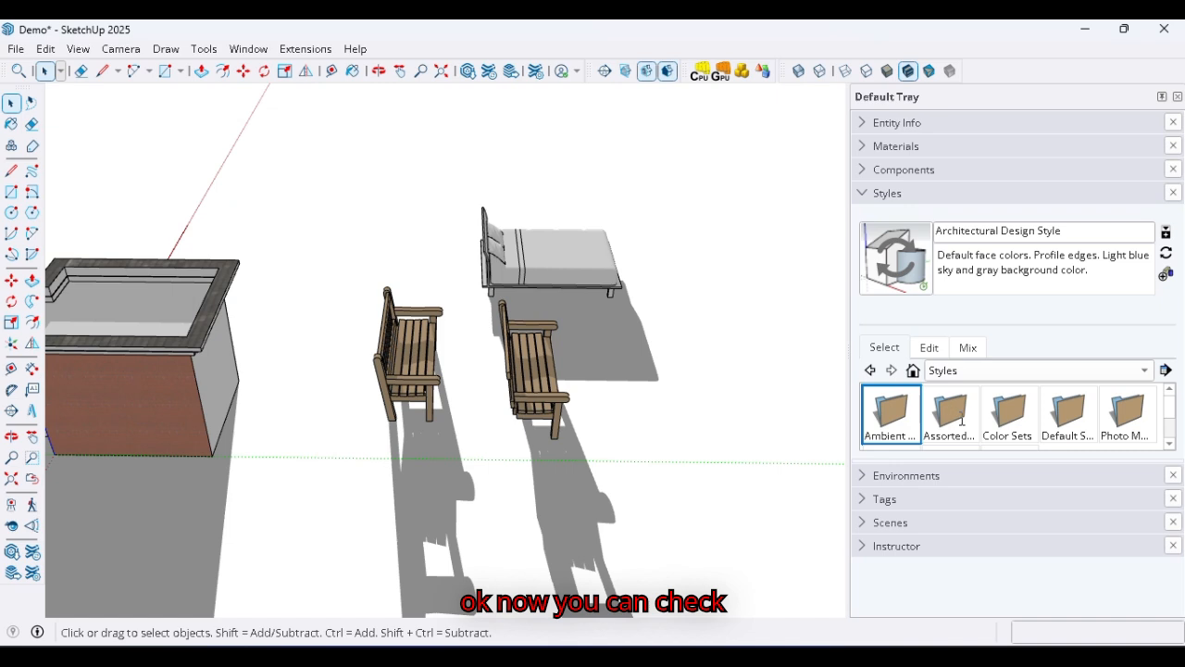
double_click(894, 424)
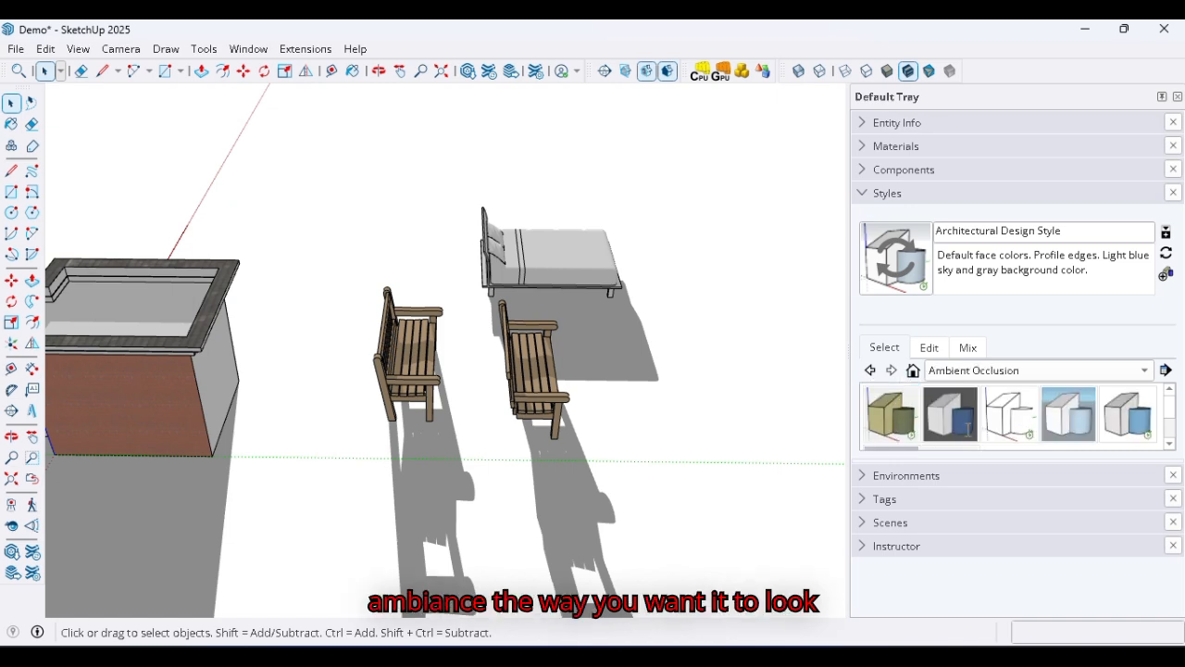
click(1065, 417)
scroll(525, 383, down, 6)
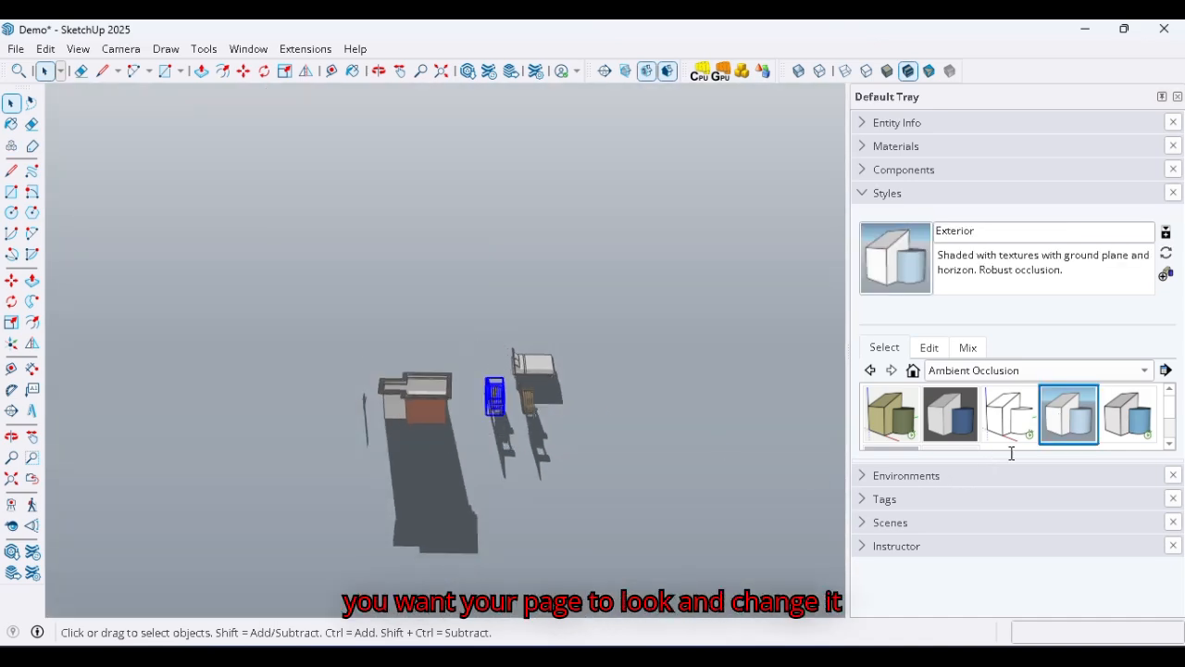
click(1108, 420)
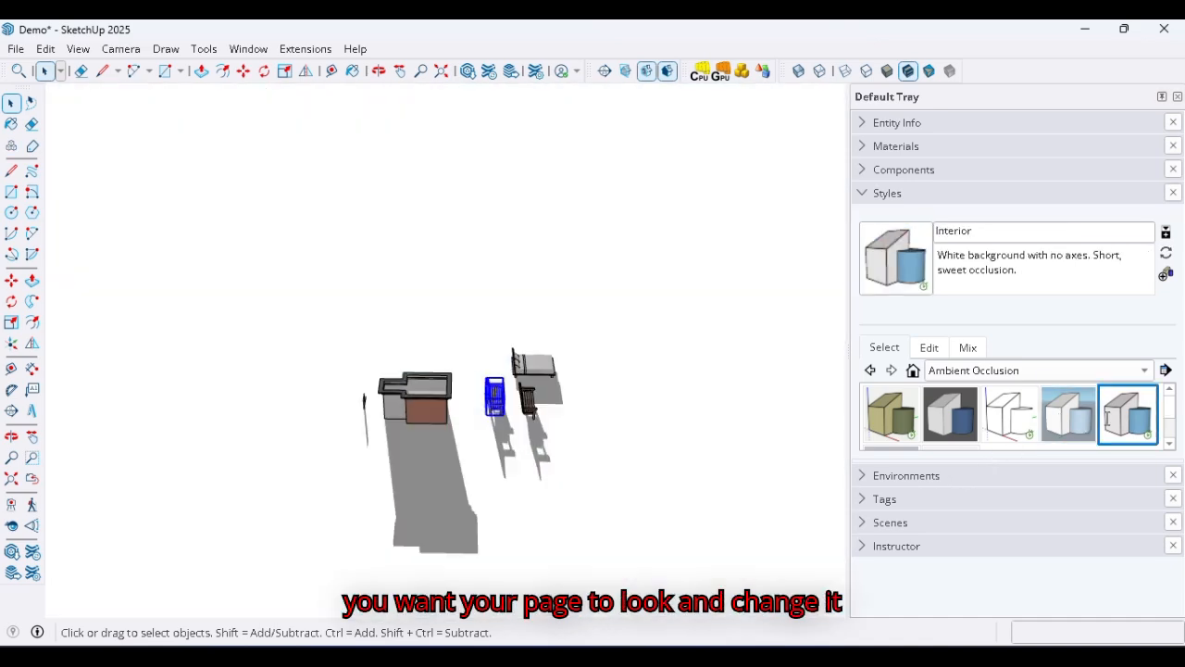
click(932, 414)
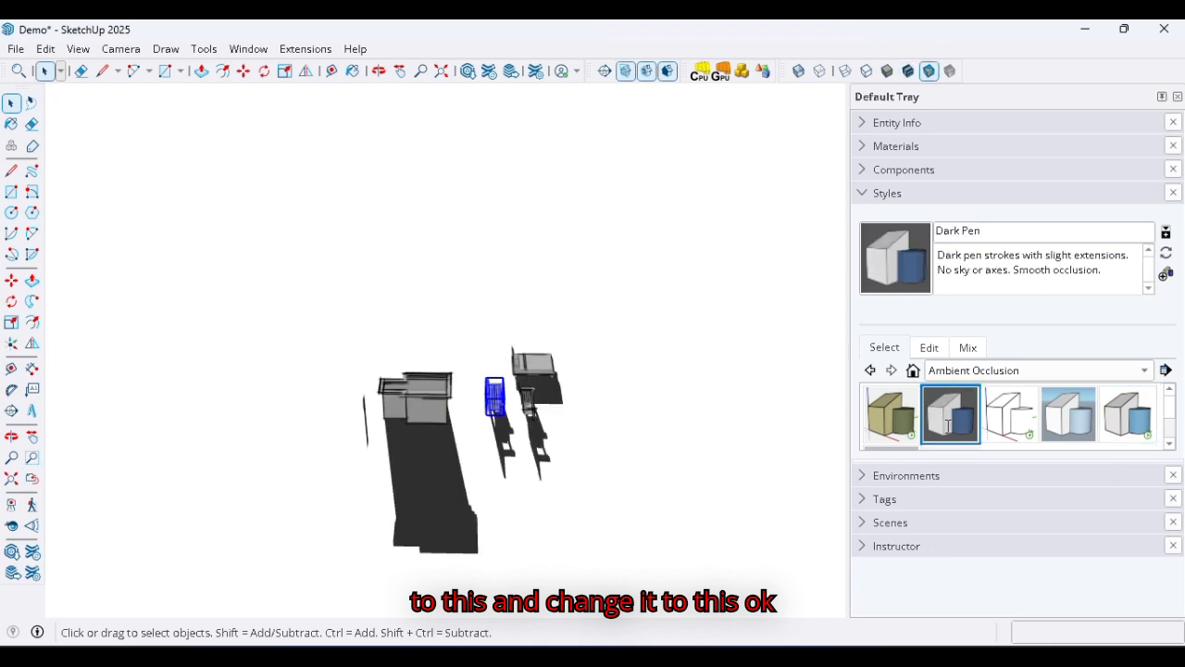
click(891, 415)
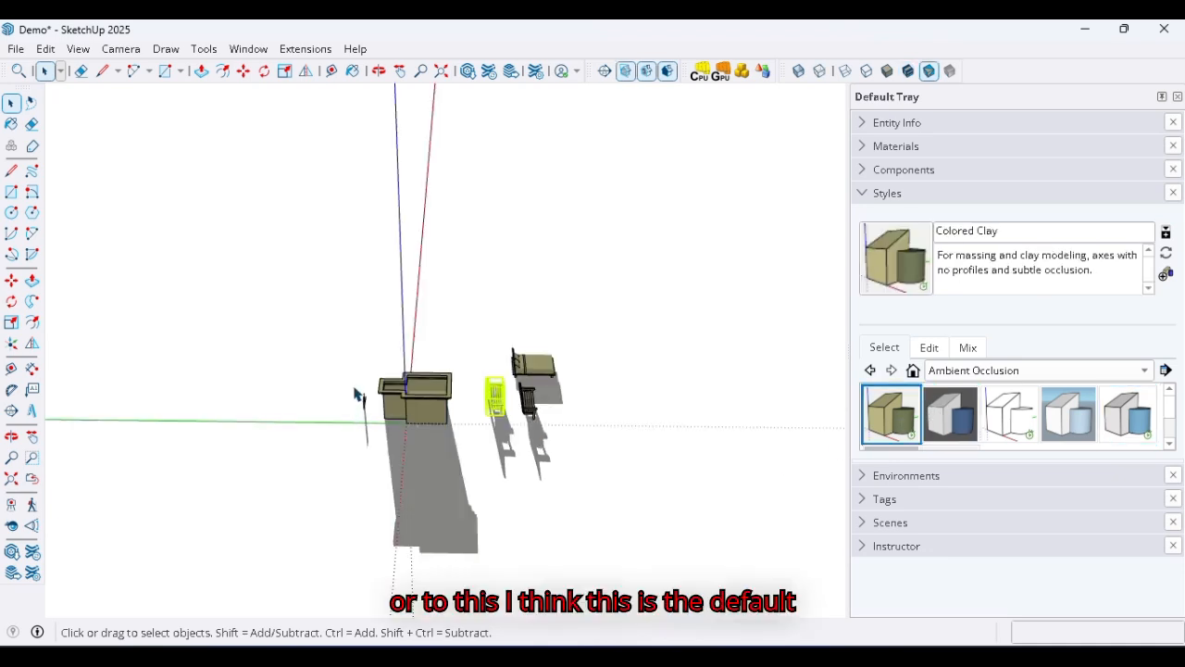
Step: Try the Details and Exterior styles on the model and reapply Colored Clay
scroll(452, 388, up, 3)
click(1021, 426)
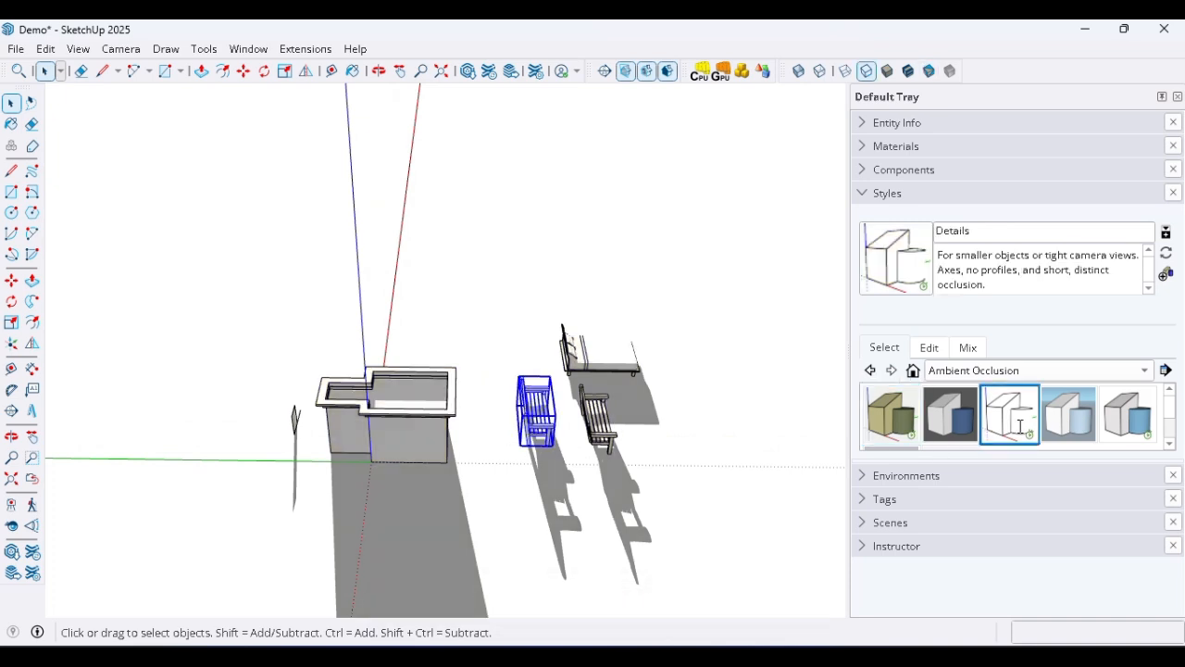
click(1077, 423)
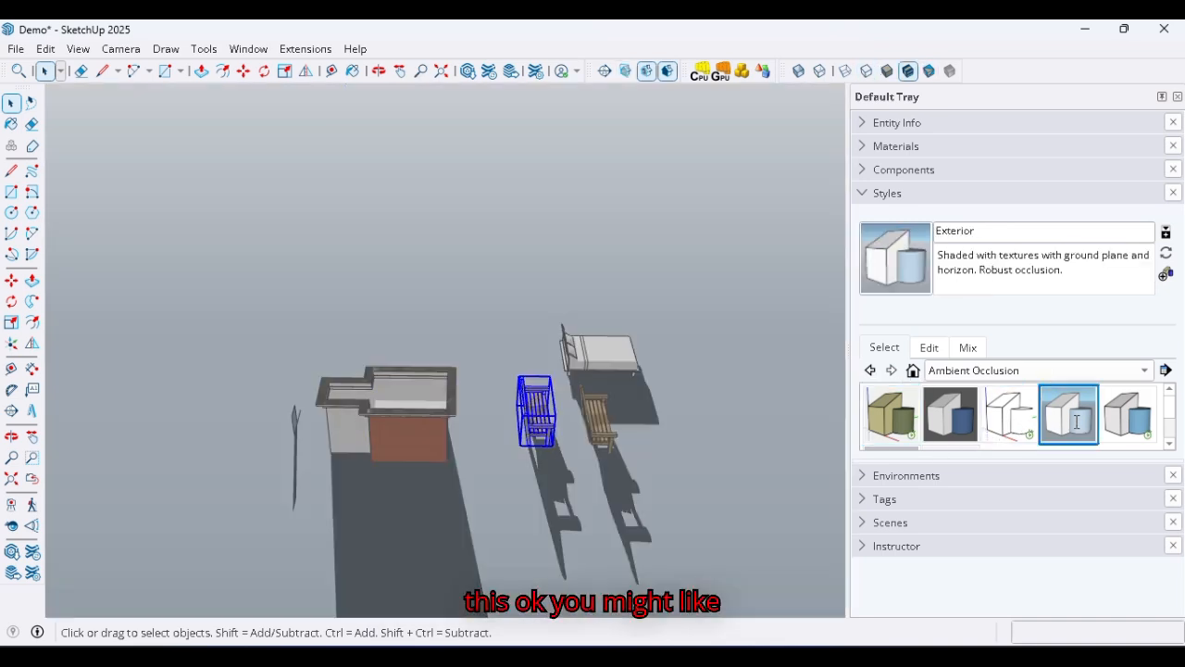
click(891, 414)
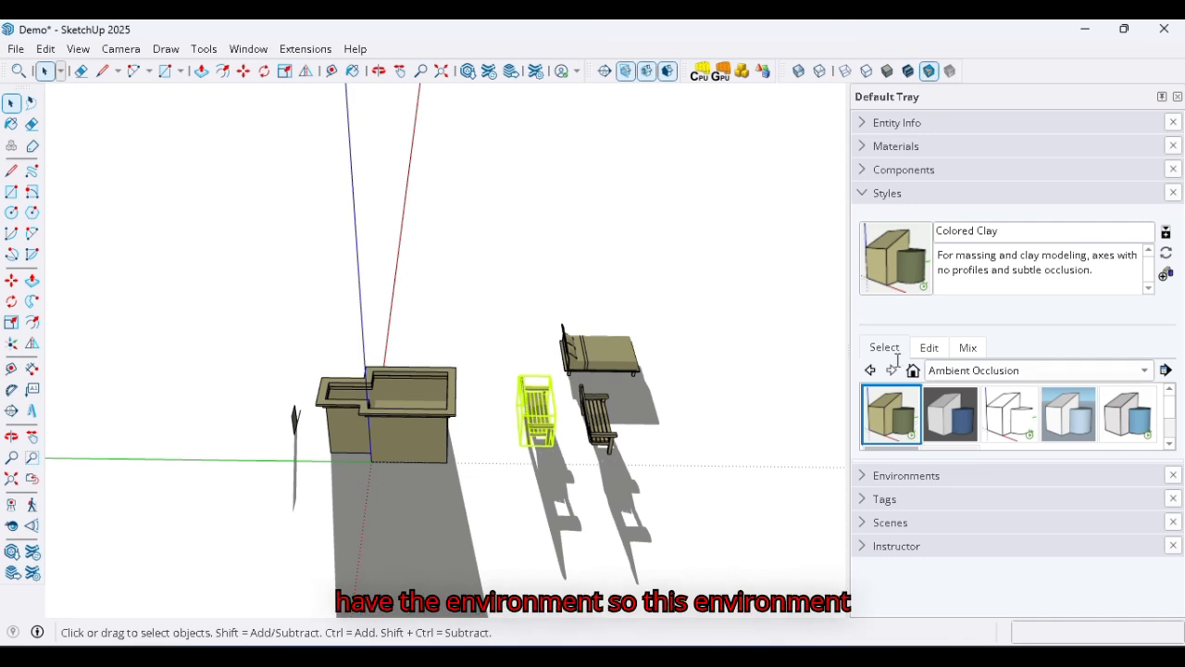
Step: Collapse the Styles section, open Environments, and shift the sun of Sky - Partial Clouds 2K IBL slightly sideways to redirect the shadows
click(862, 193)
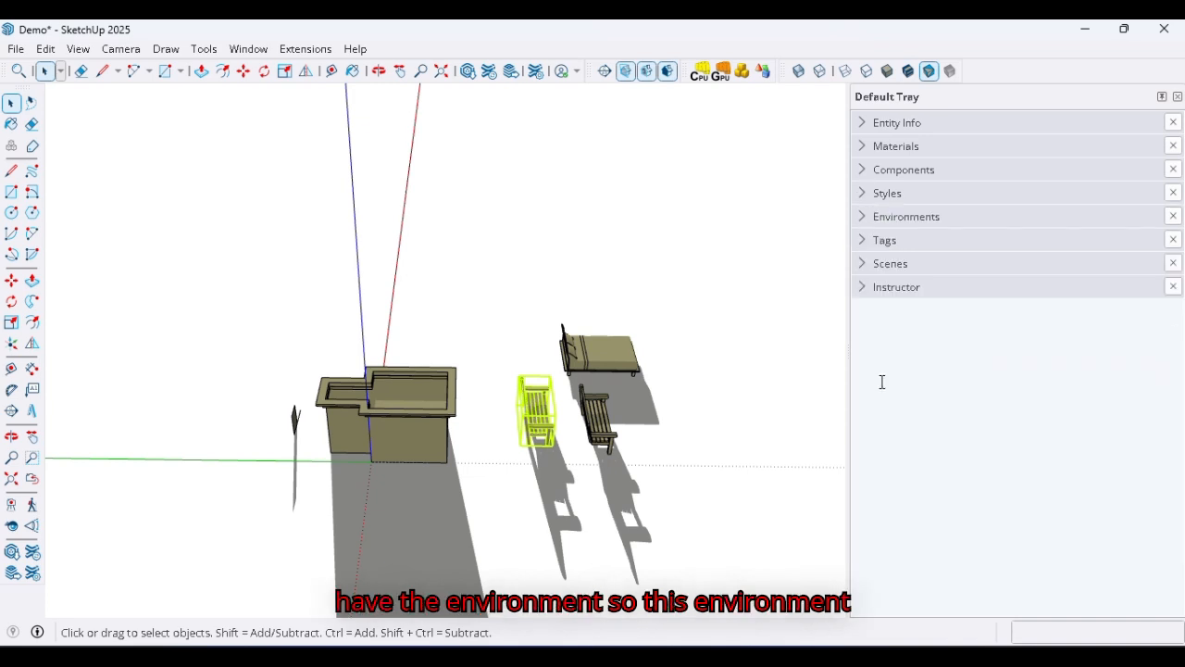
click(862, 215)
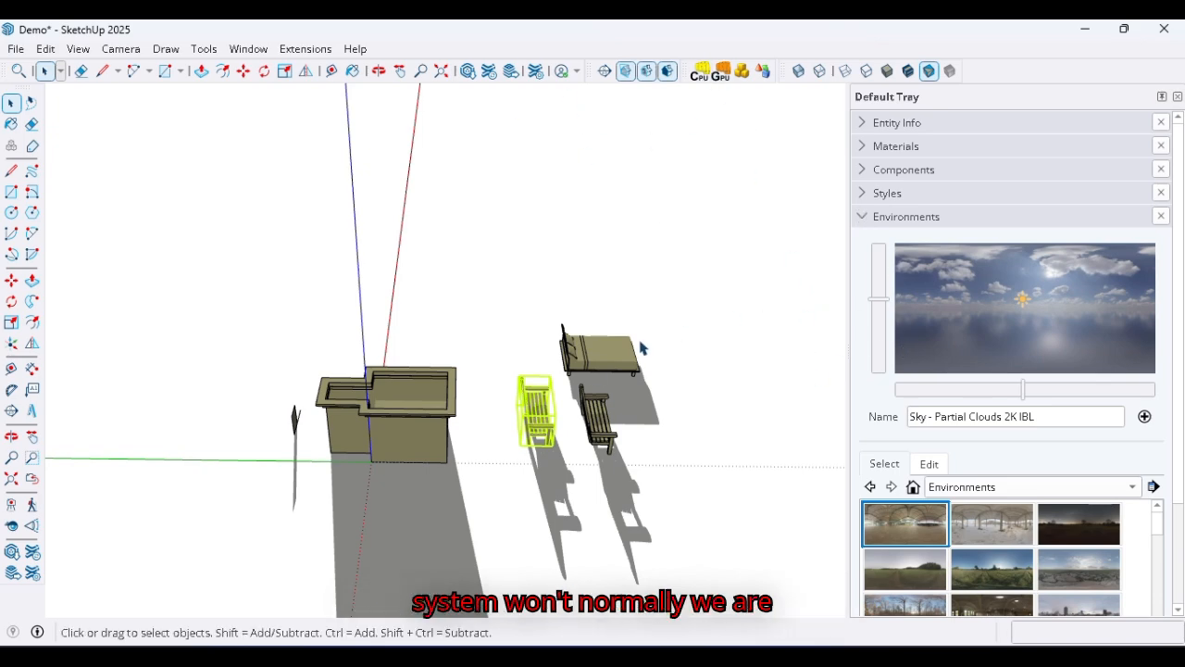
key(o)
drag(577, 416, 549, 294)
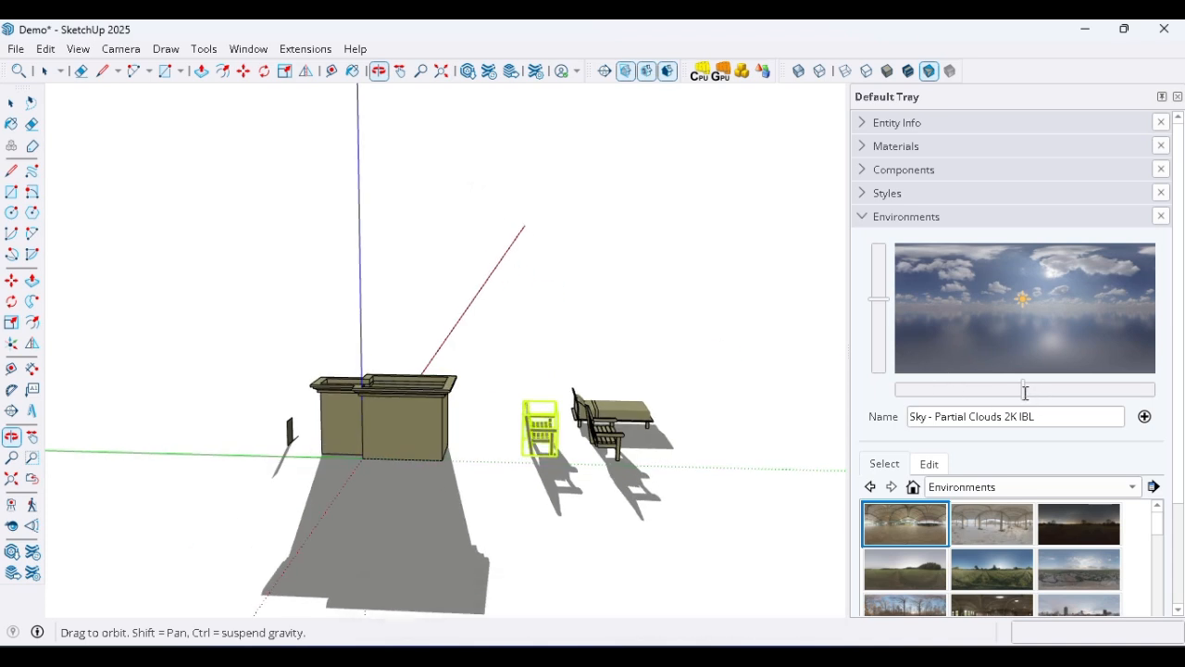
drag(1024, 390, 1011, 431)
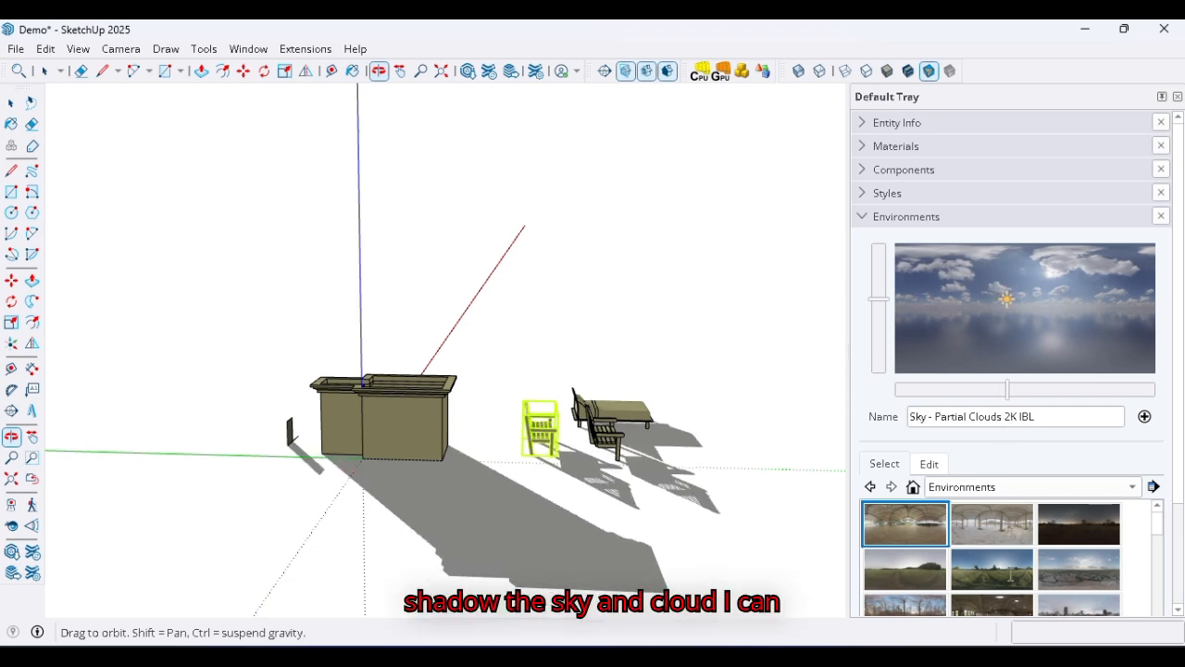
Step: Try the Farm 2K IBL environment and switch to Highlands 2K IBL
click(1009, 575)
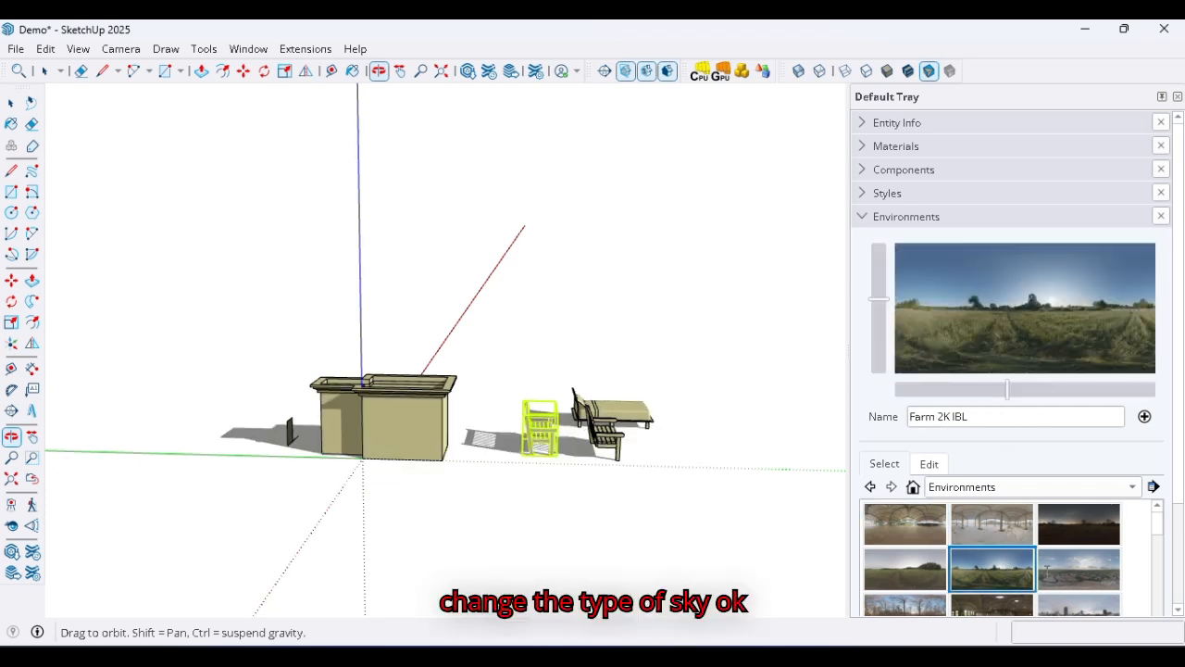
click(1074, 570)
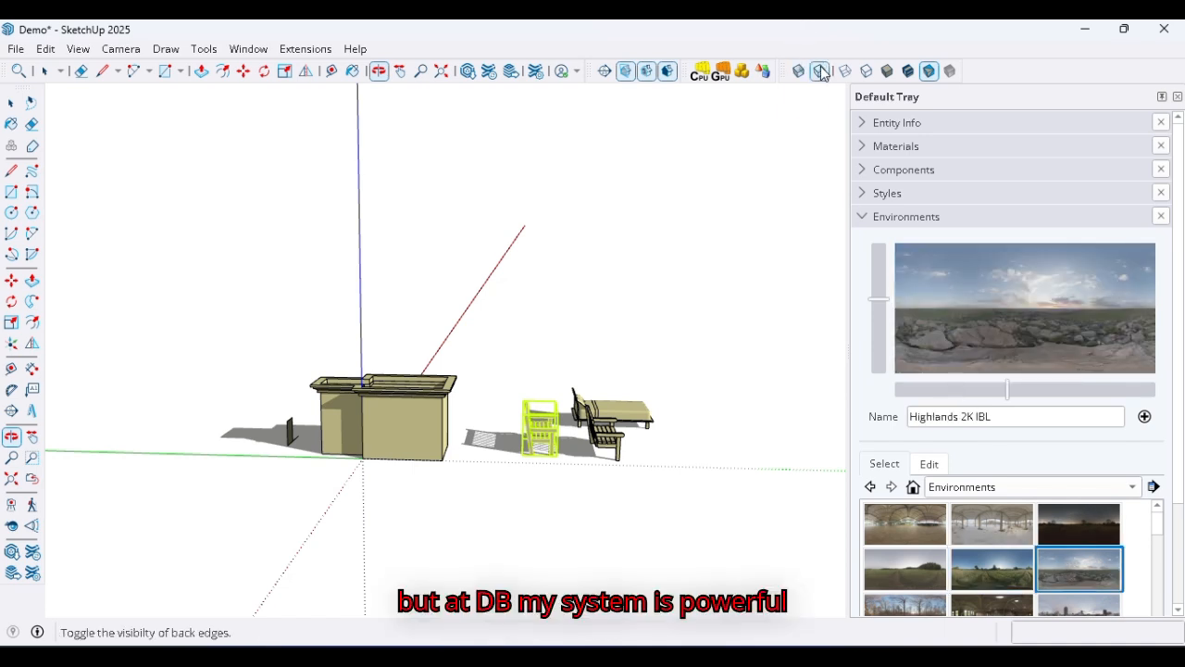
scroll(387, 416, up, 1)
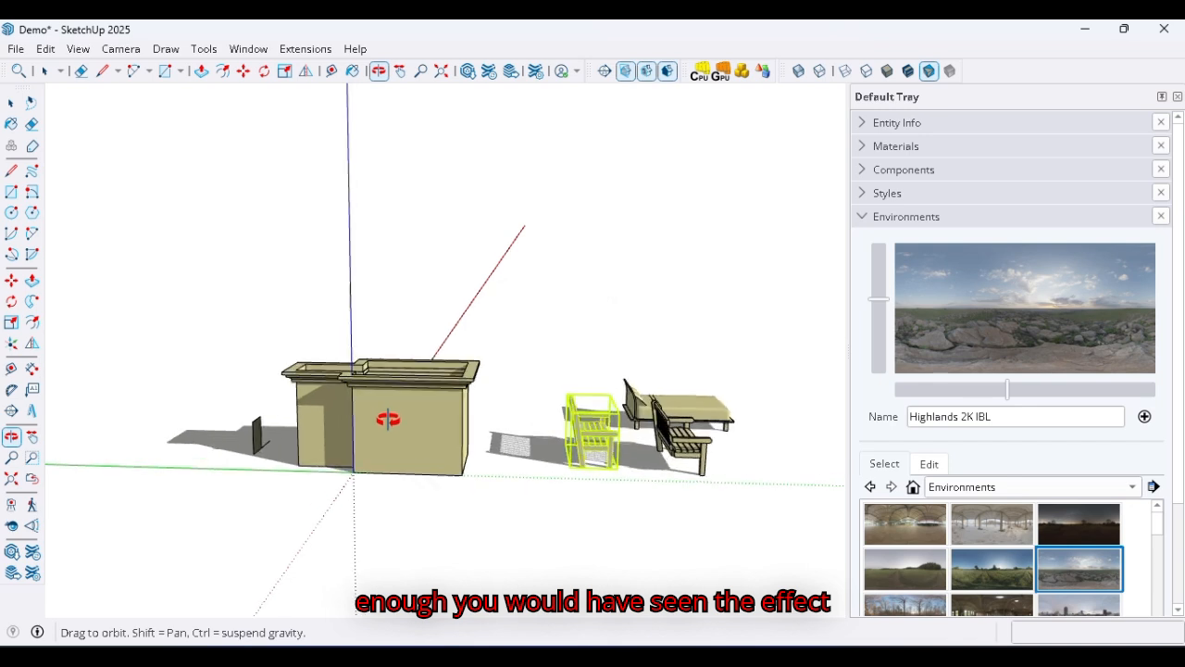
scroll(417, 415, up, 1)
scroll(528, 416, up, 1)
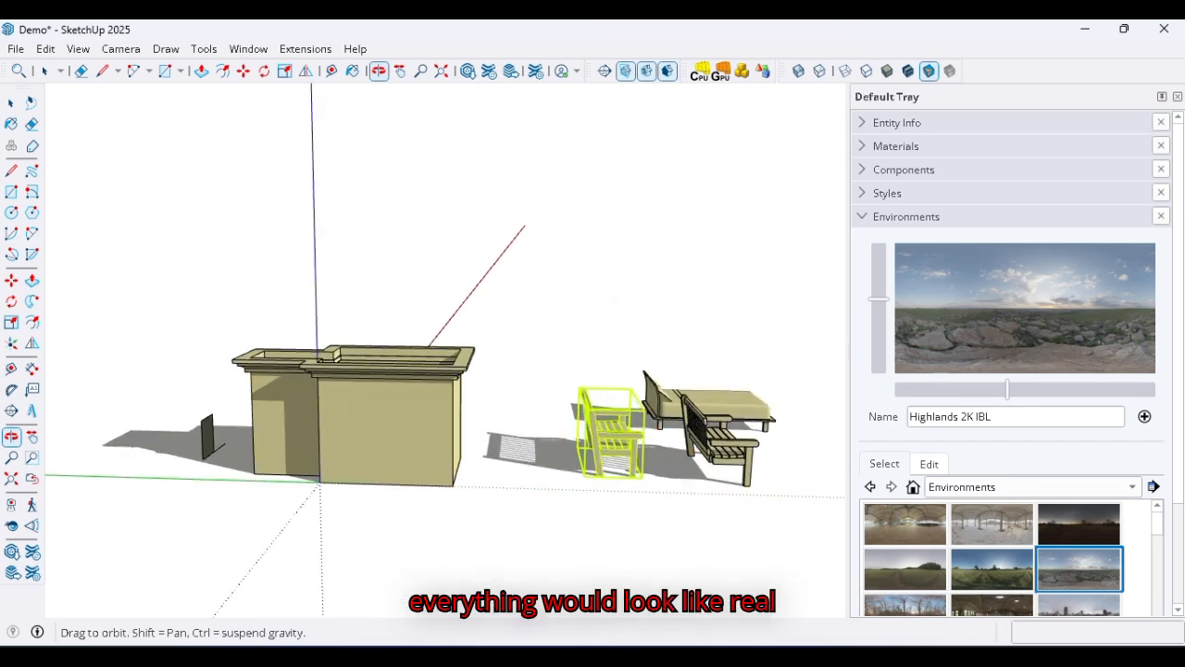
Step: Examine the environment thumbnails and the skydome, rotation and exposure options of Highlands 2K IBL
scroll(913, 525, down, 5)
scroll(924, 527, up, 5)
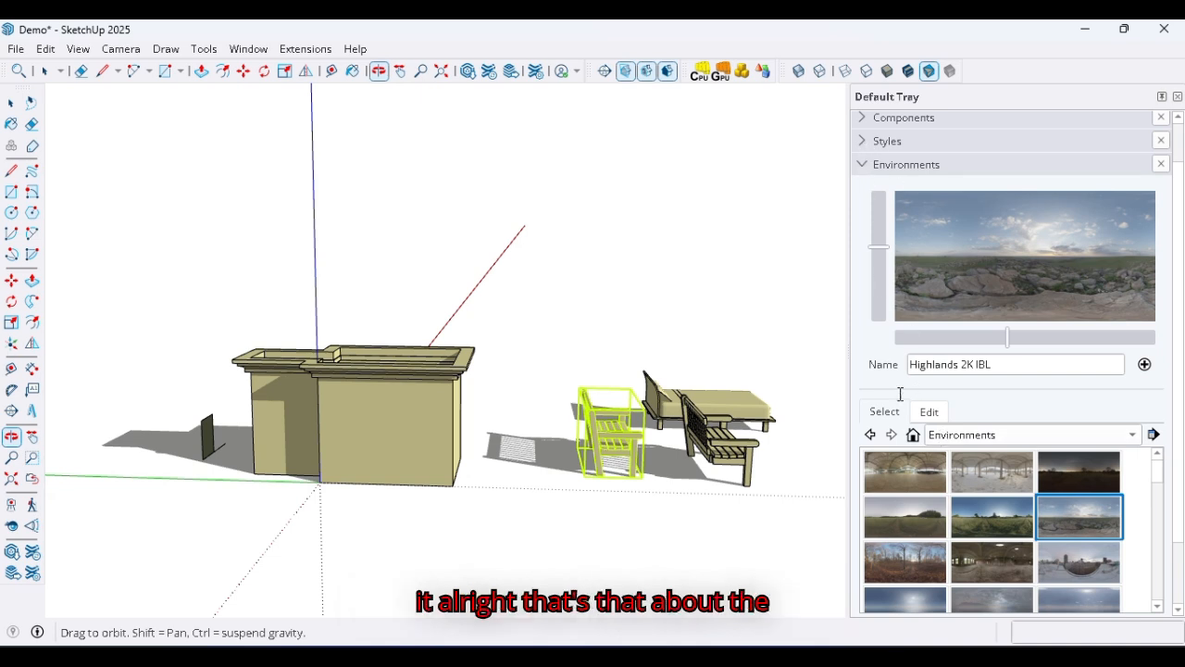
scroll(900, 393, down, 2)
scroll(874, 431, up, 2)
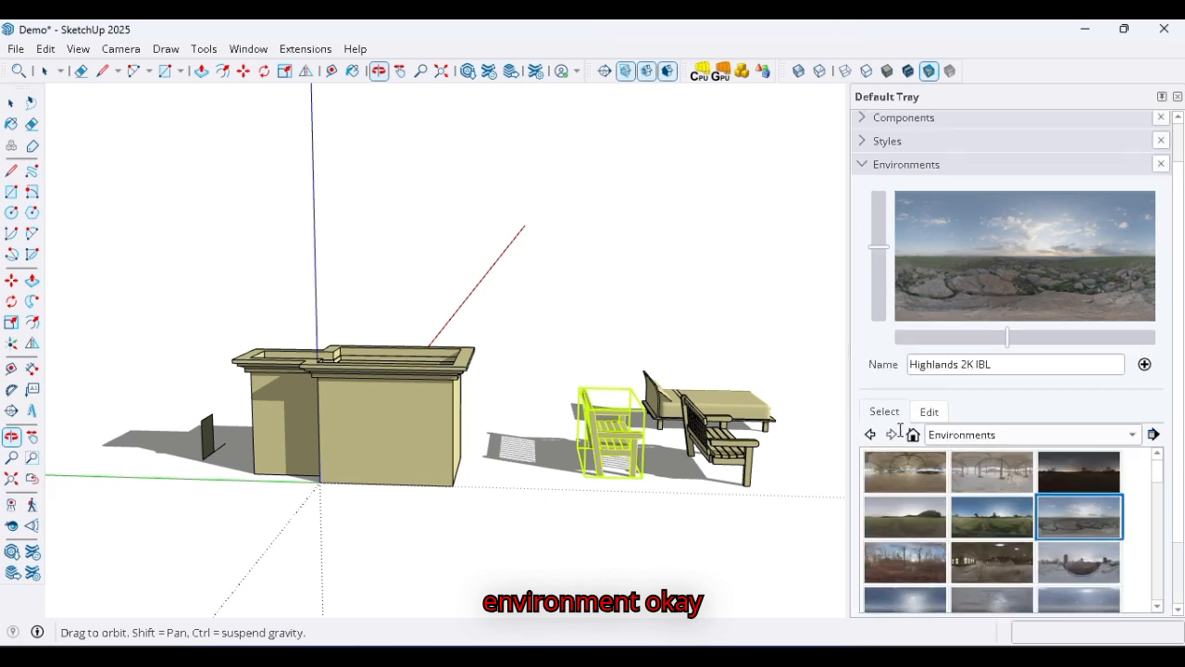
click(917, 411)
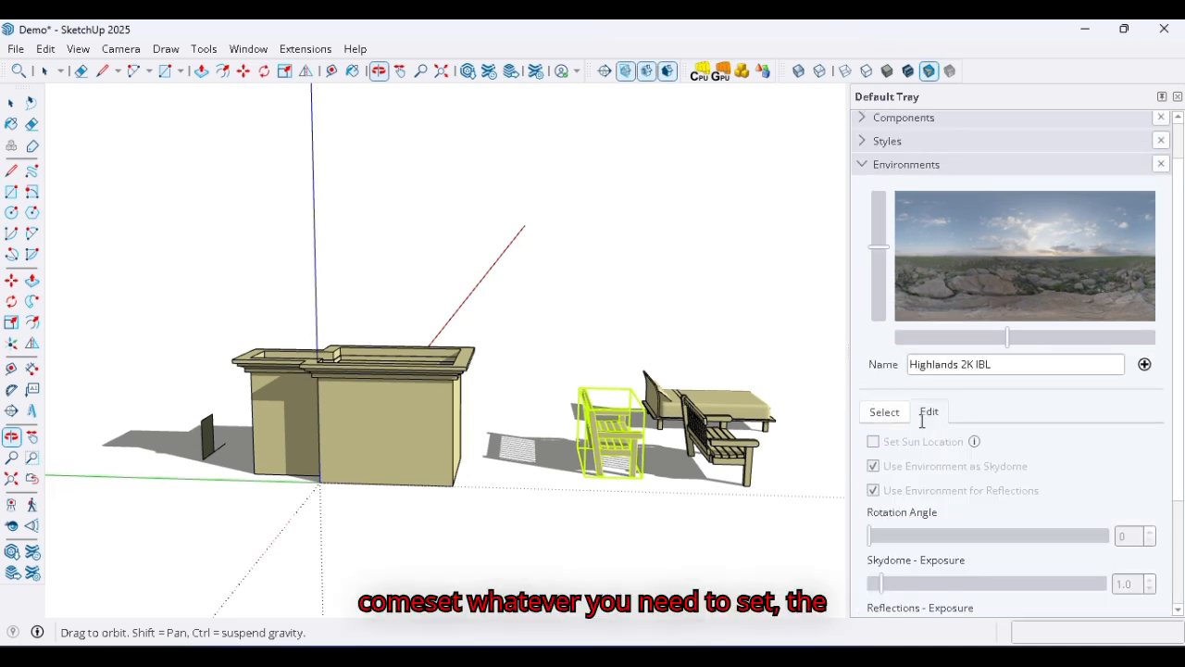
scroll(905, 518, down, 4)
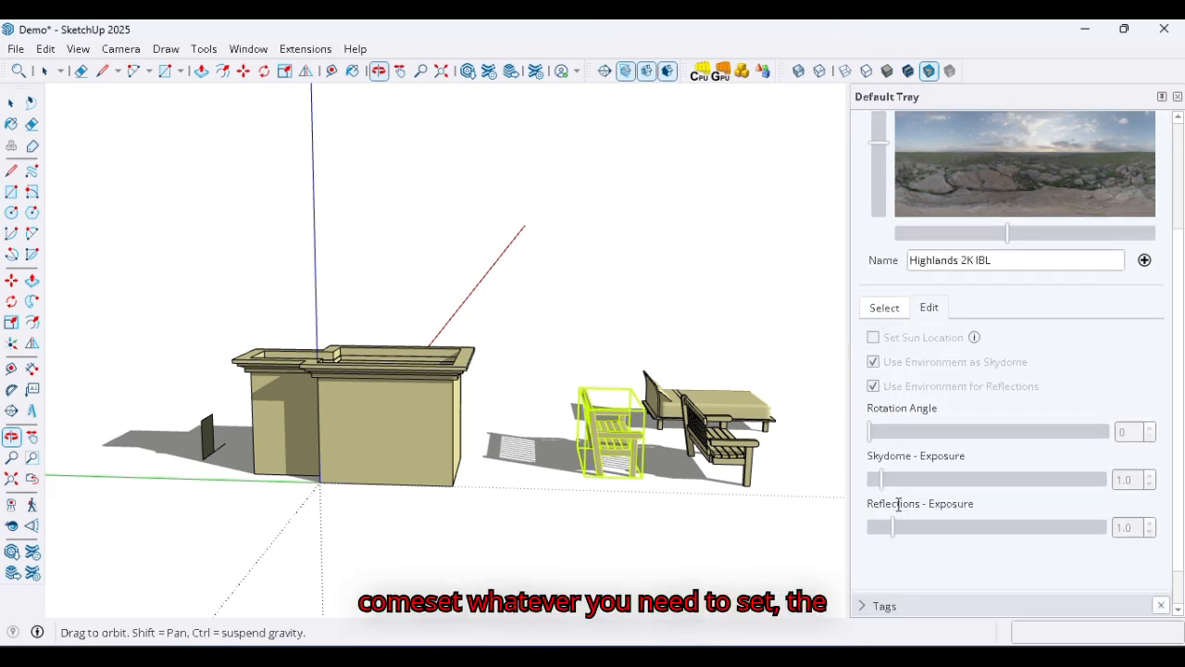
scroll(897, 507, up, 6)
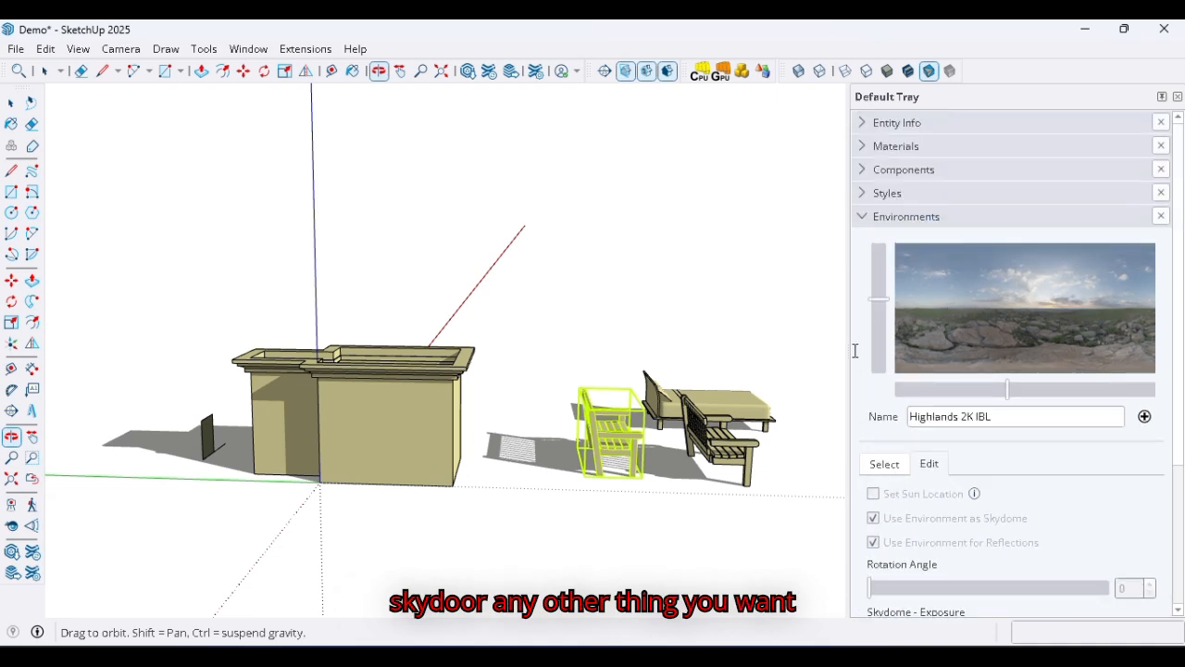
Step: Collapse the Environments section and open the Tags section
click(865, 217)
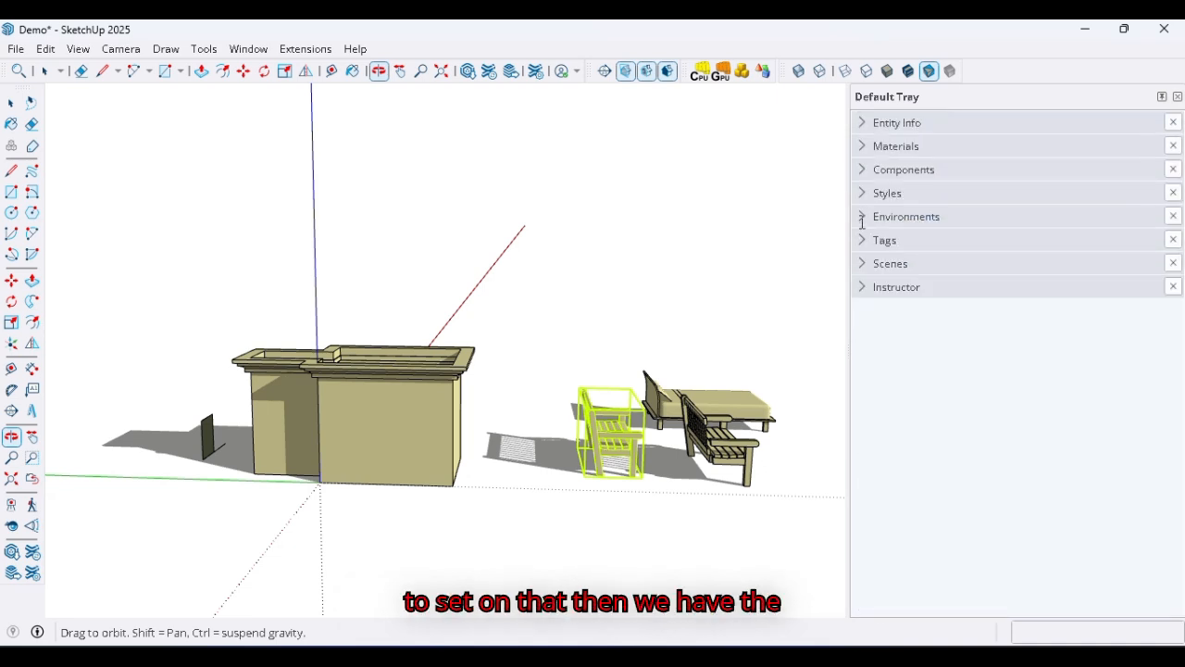
click(862, 218)
click(864, 221)
click(866, 240)
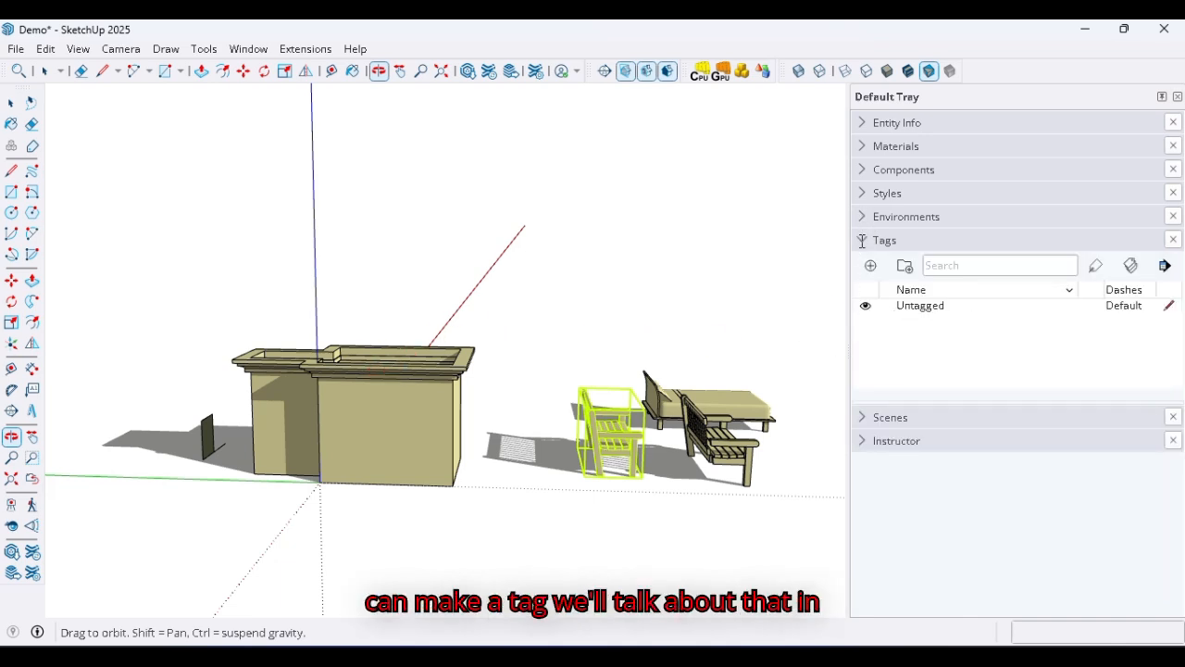
Step: Collapse Tags, open Scenes, and add a scene showing the building from its rear side
click(863, 240)
click(862, 264)
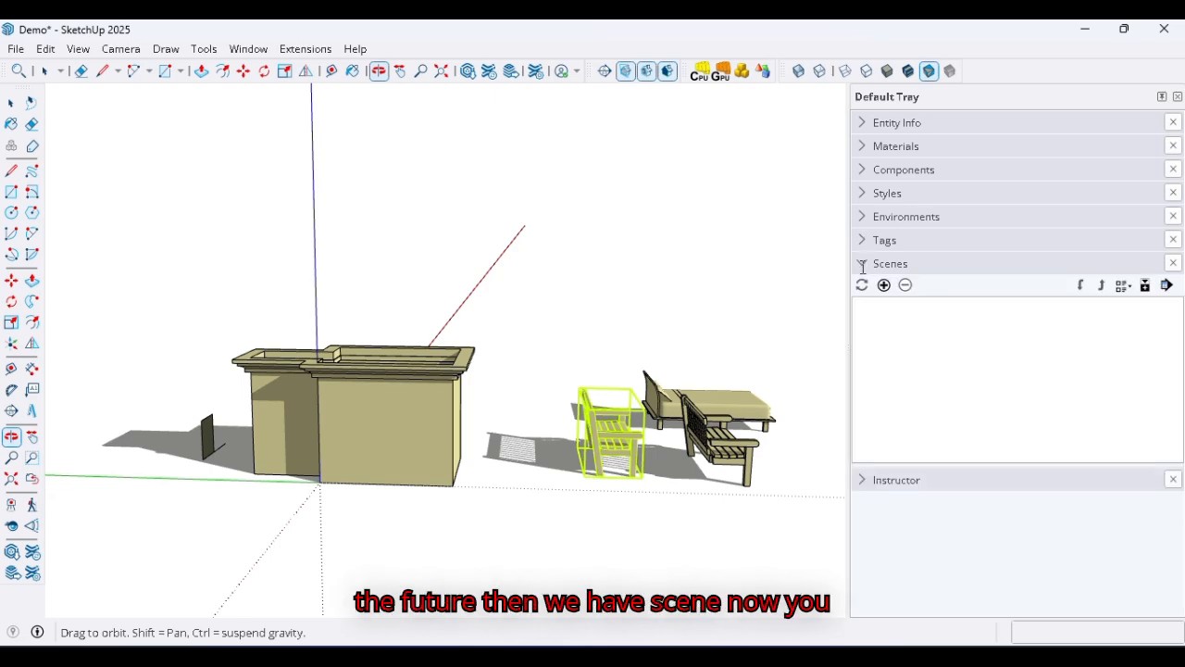
drag(802, 337, 404, 399)
scroll(481, 466, up, 5)
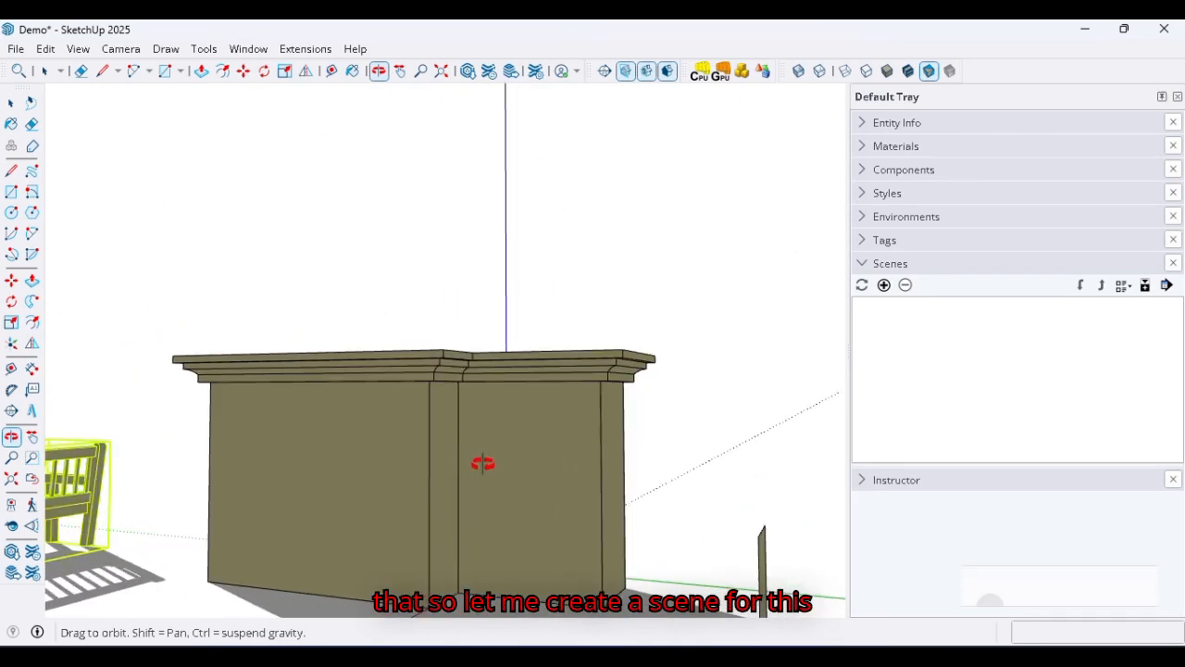
scroll(494, 409, down, 4)
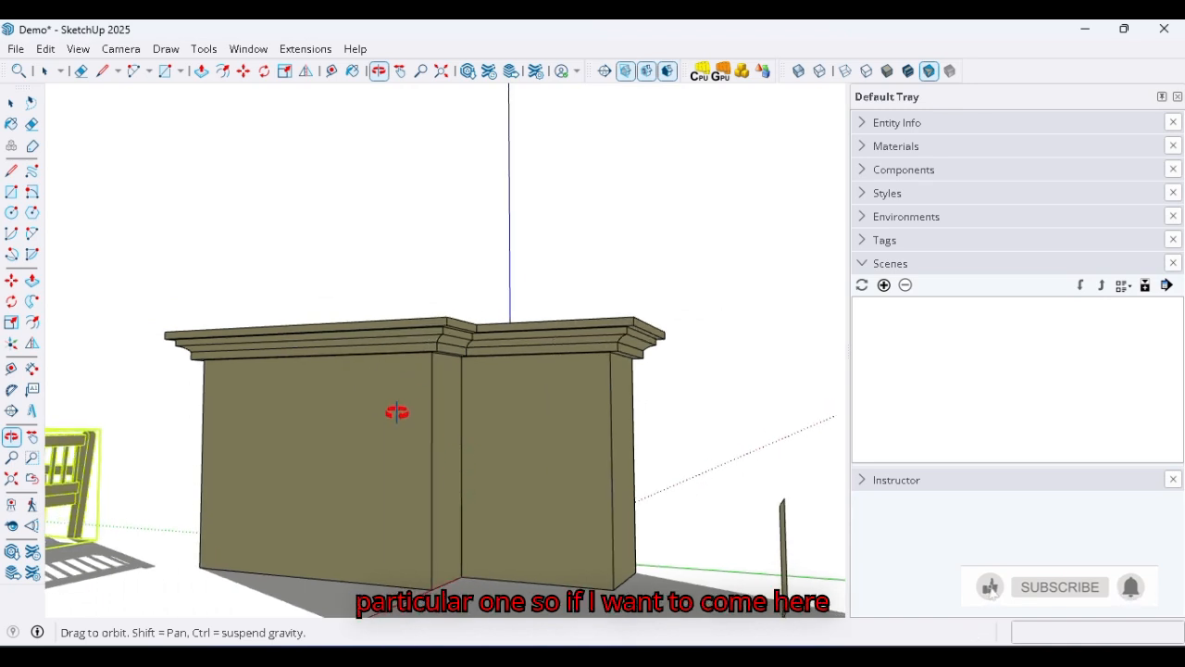
click(884, 284)
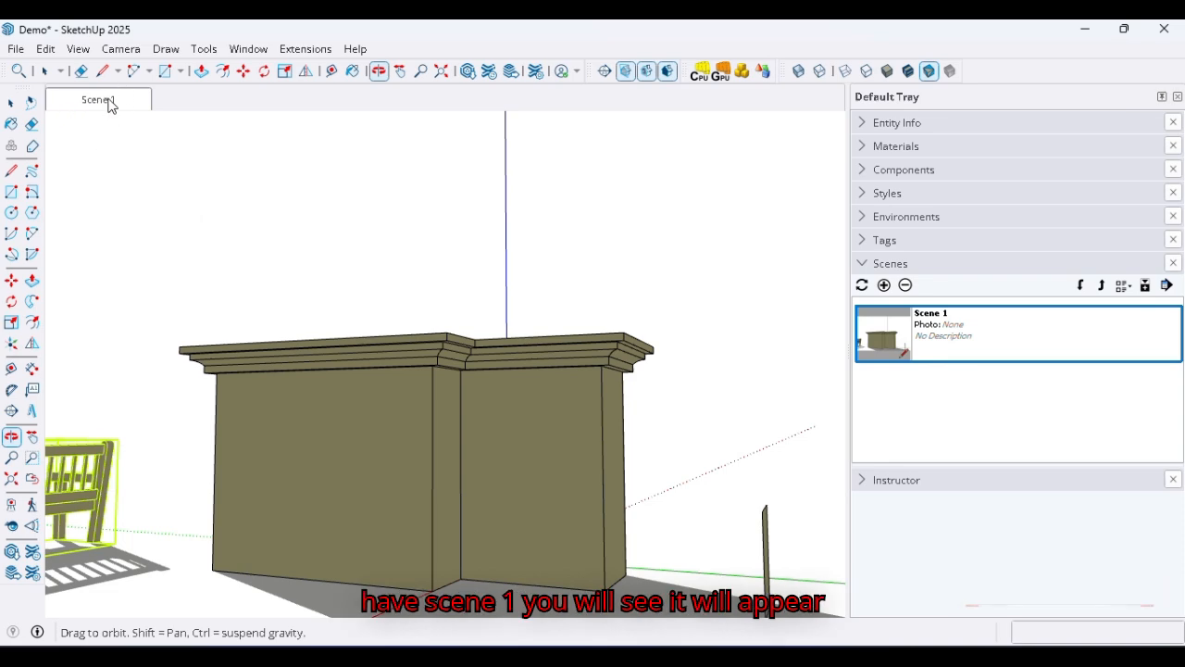
Step: Add two more scenes, one viewing the building from below and one looking down on it from above
drag(659, 387, 418, 201)
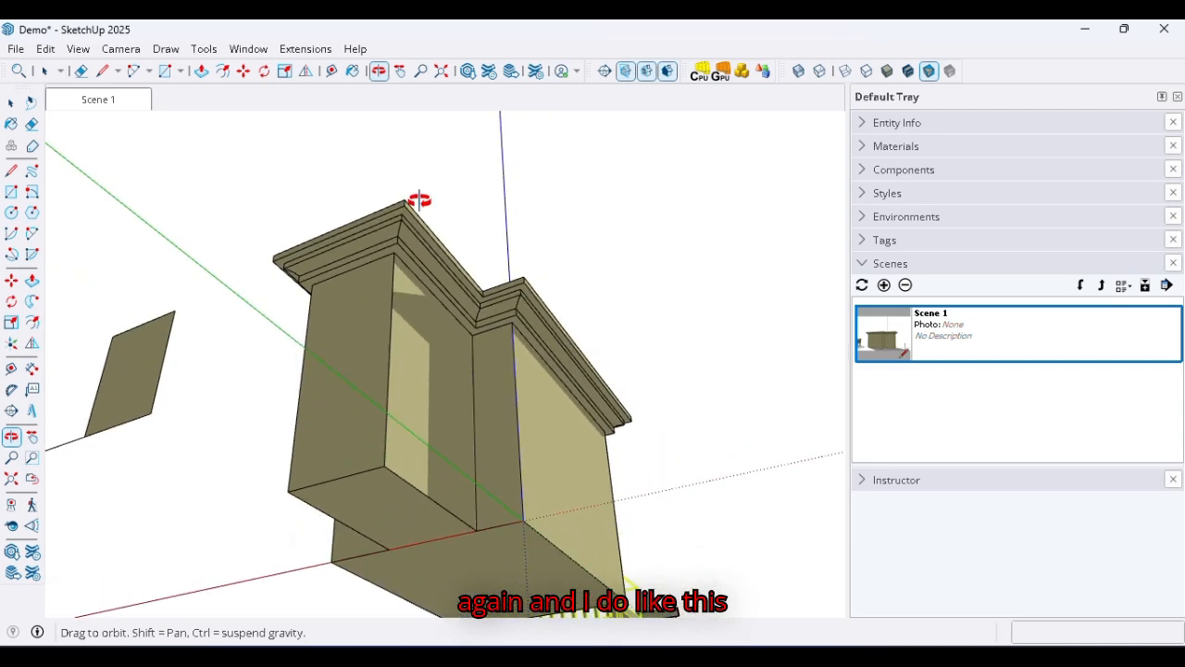
click(884, 284)
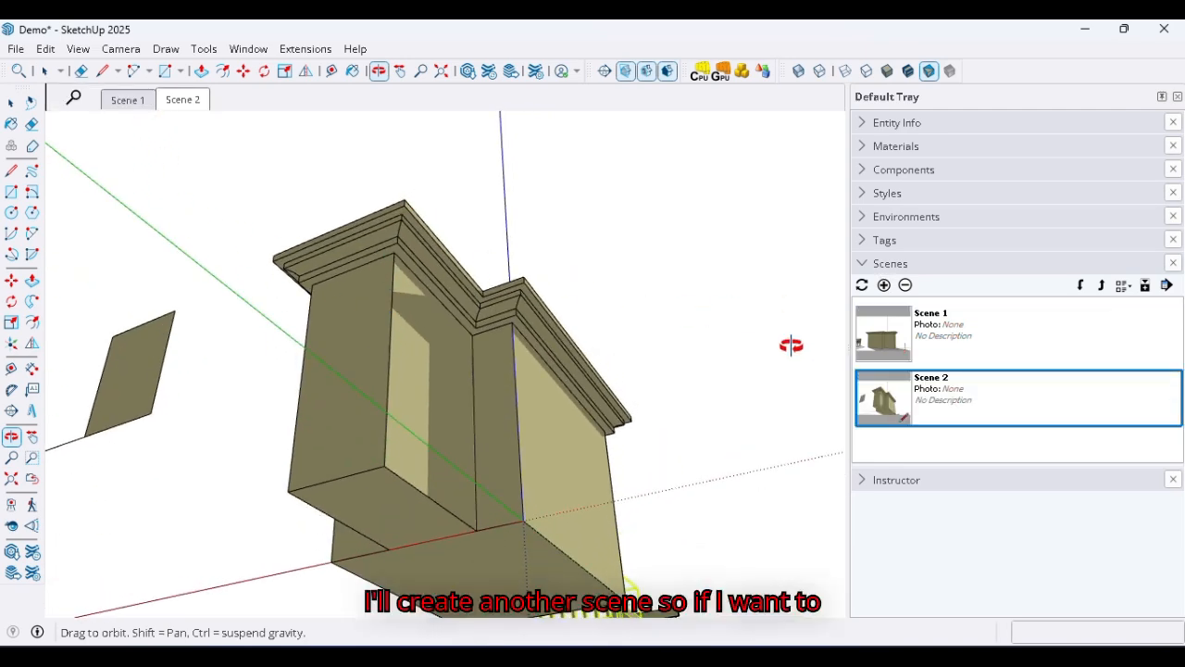
drag(532, 318, 545, 466)
drag(426, 246, 553, 324)
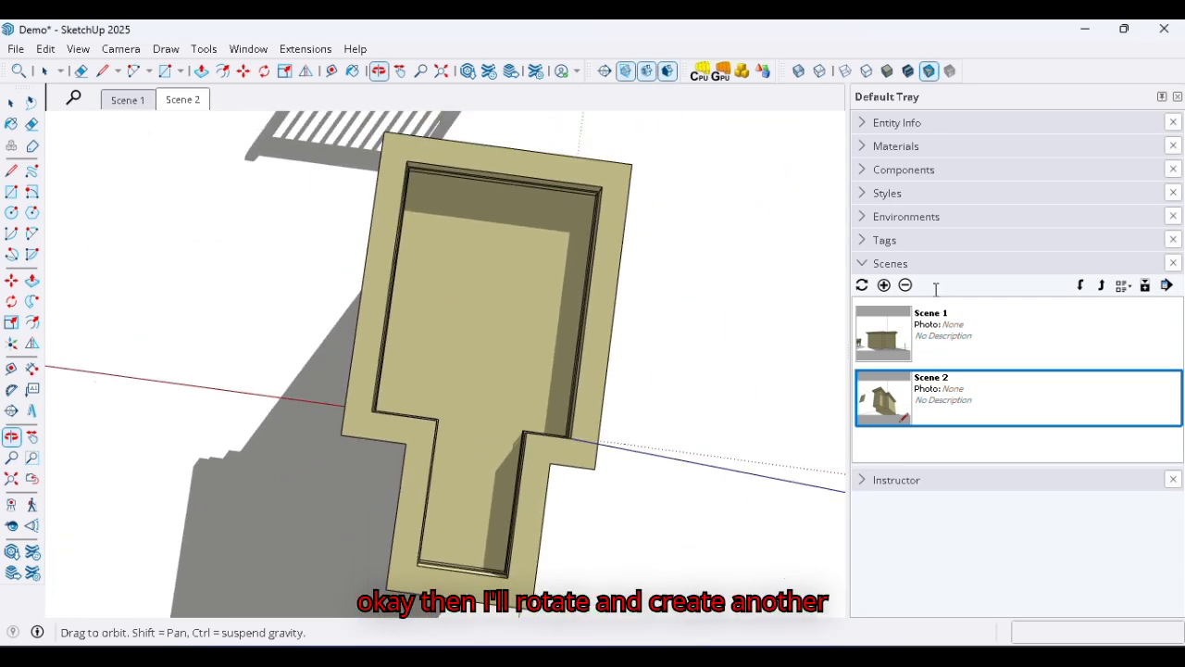
click(884, 285)
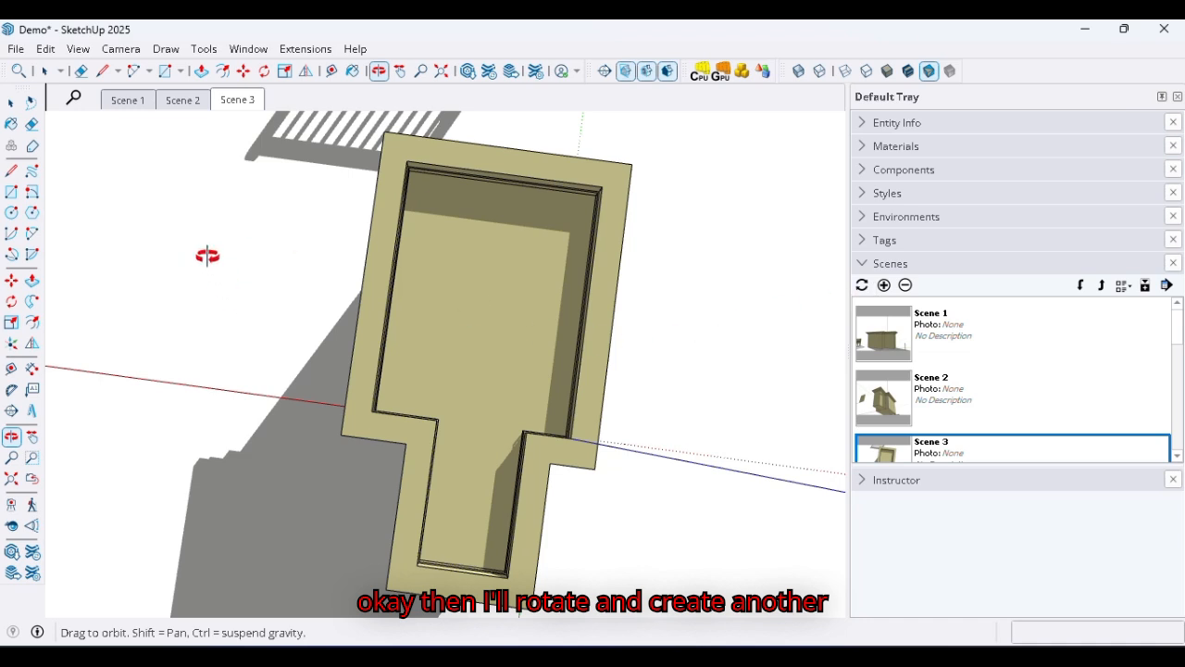
Step: Recall Scene 1 and Scene 3 to check their saved views of the building
click(130, 100)
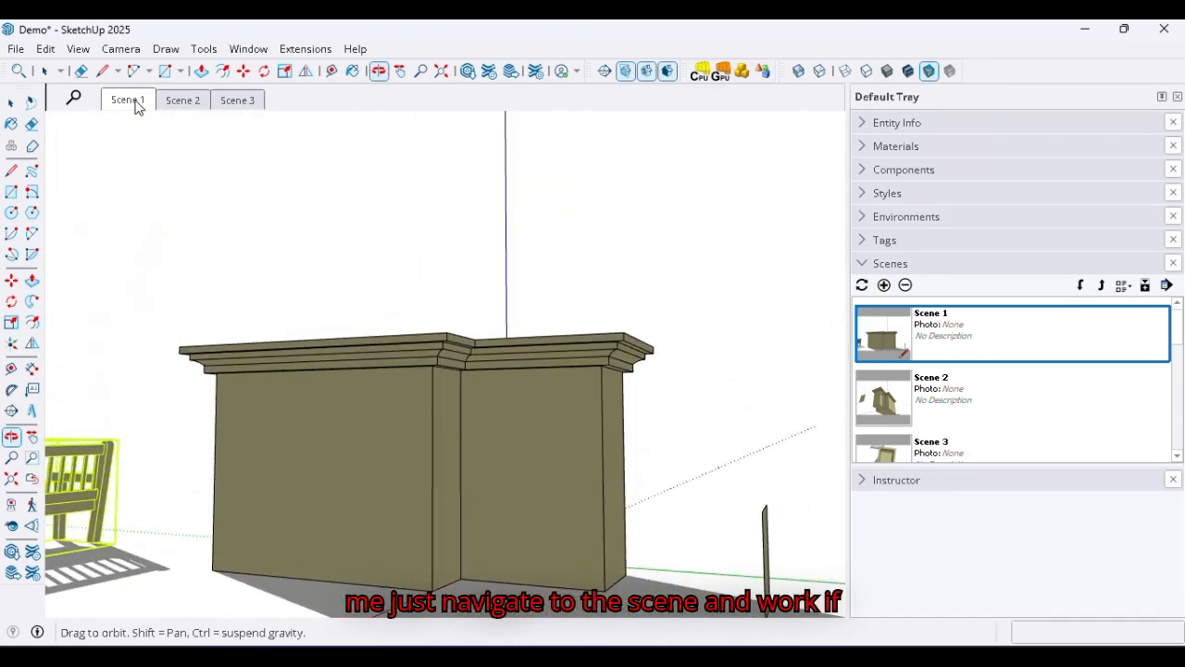
click(238, 100)
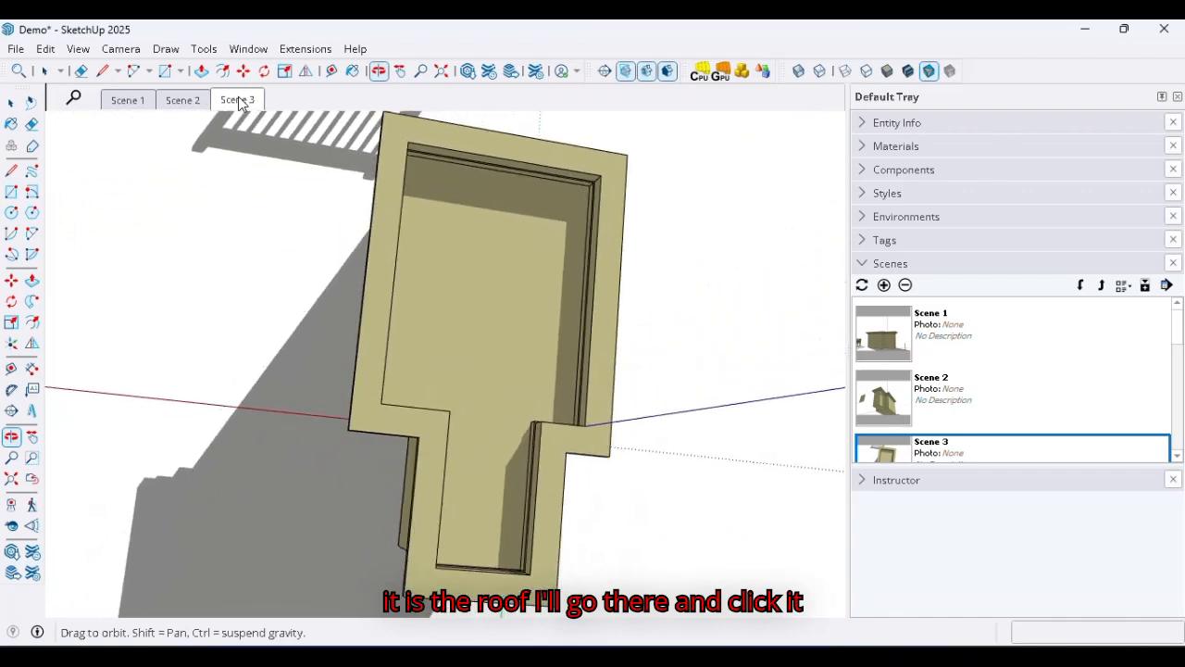
Step: Rename Scene 1 as left
right_click(125, 102)
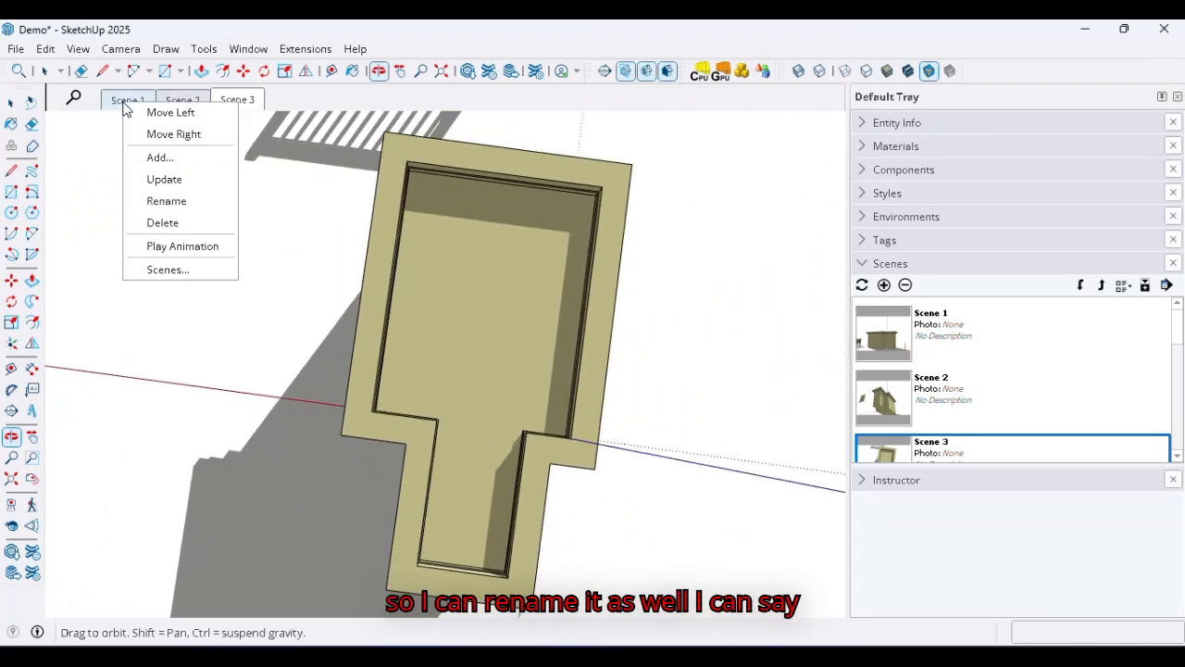
click(164, 200)
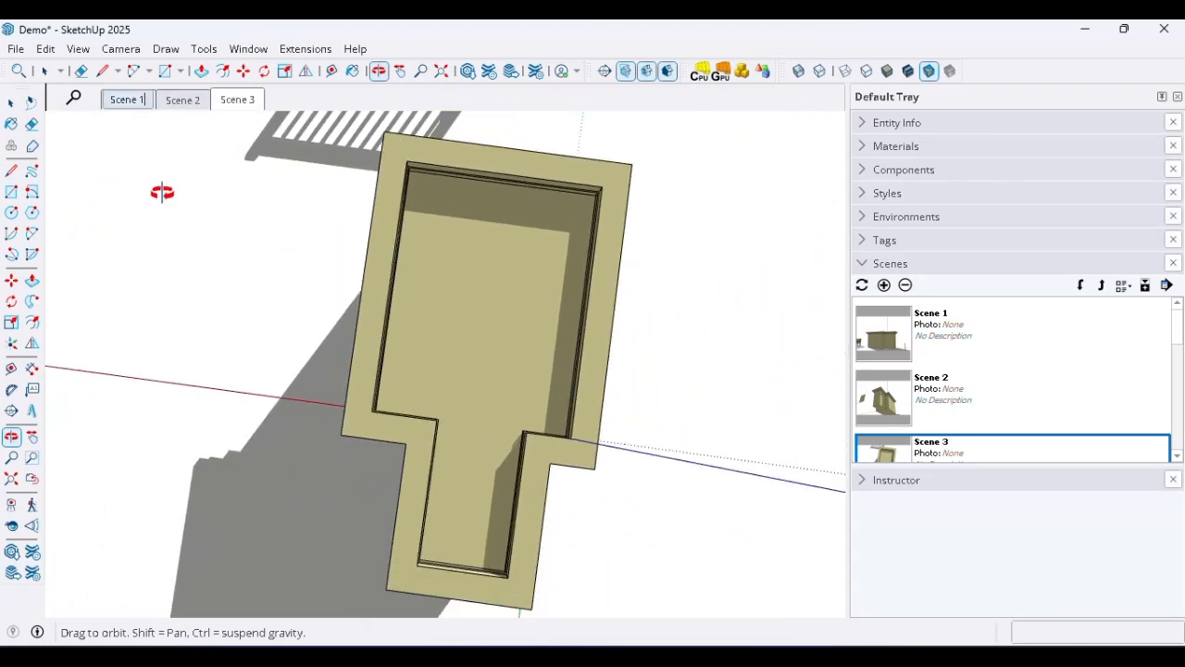
text(left)
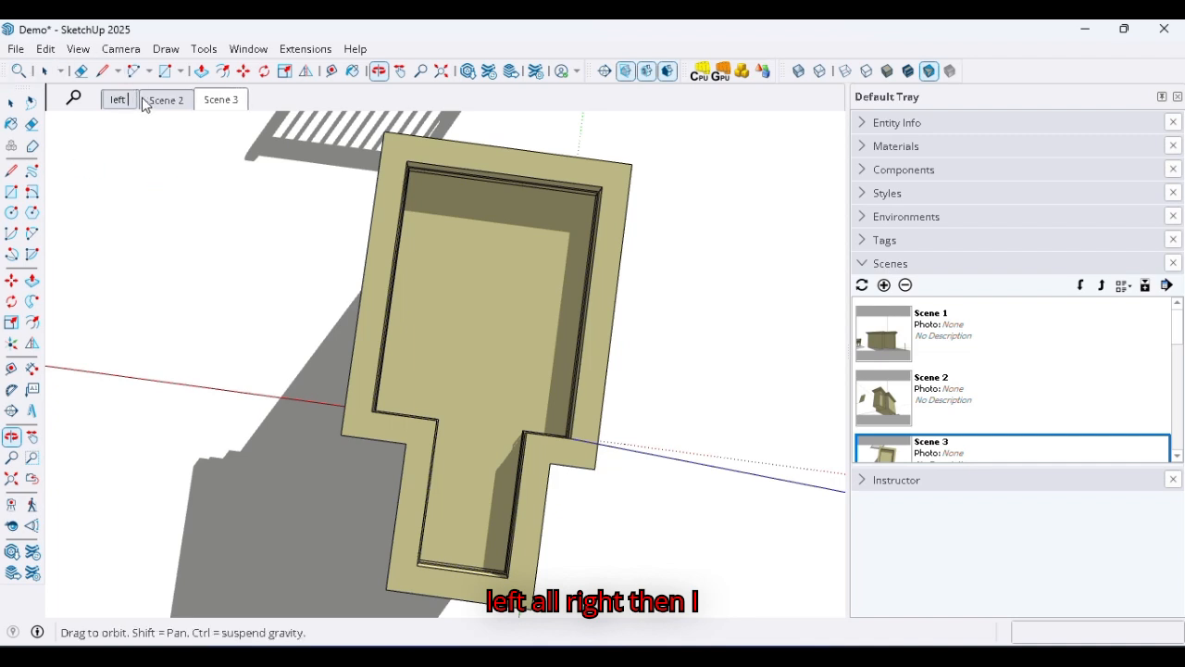
key(Return)
Step: Rename Scene 2 as down
right_click(160, 105)
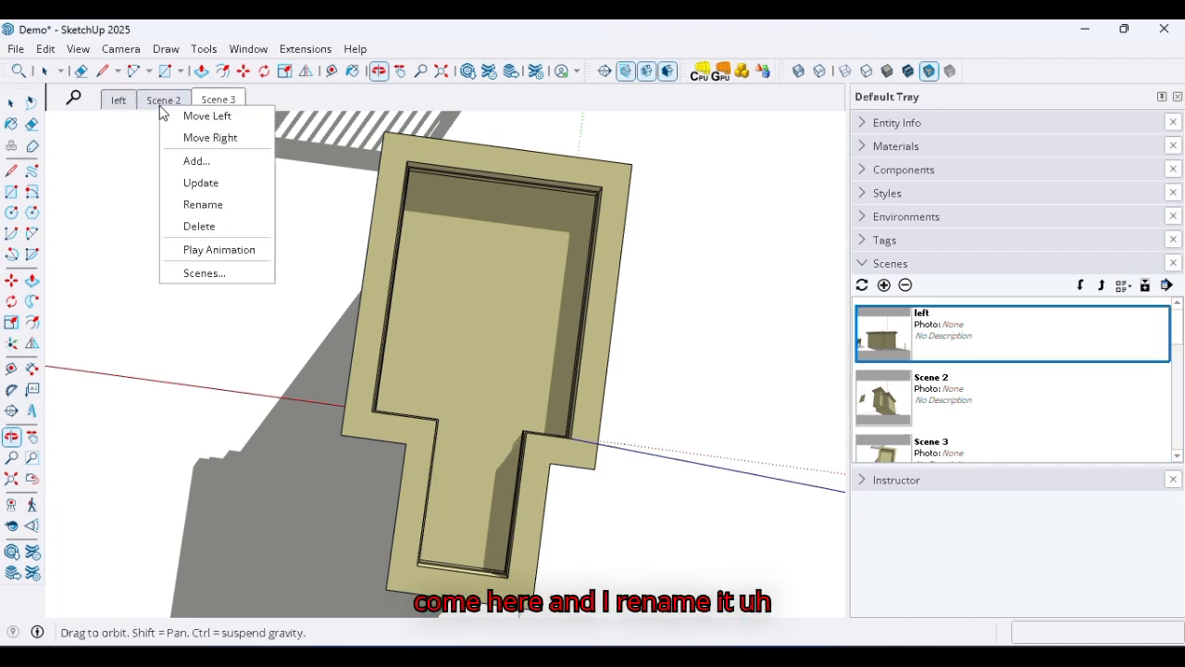
click(203, 205)
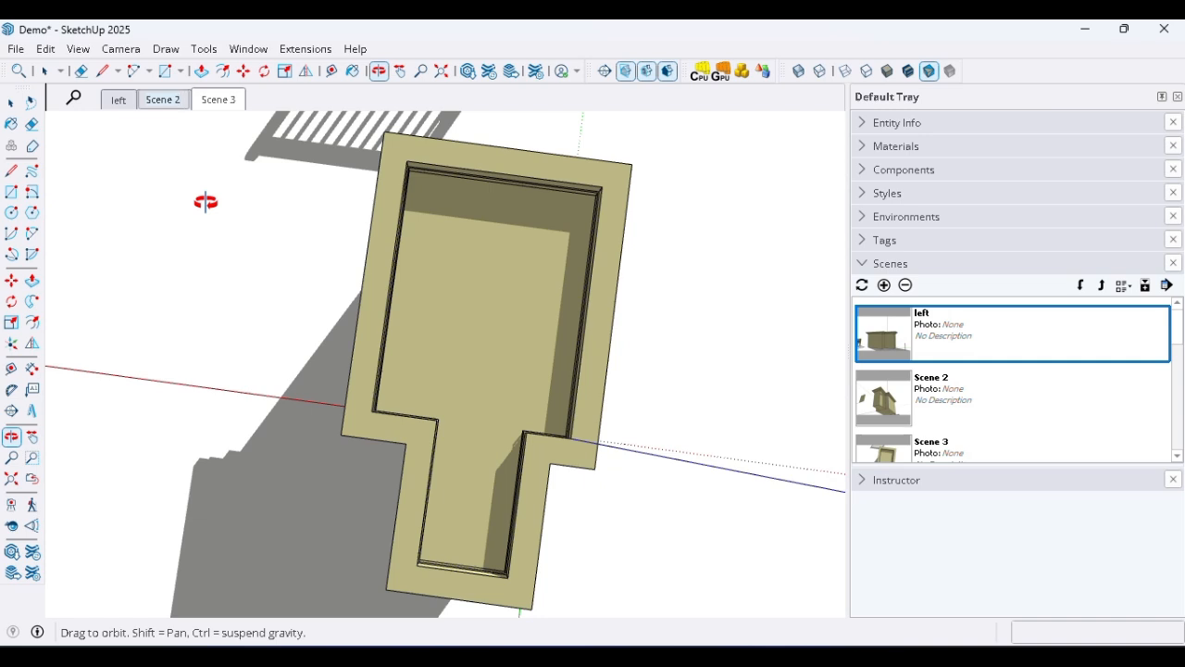
text(down)
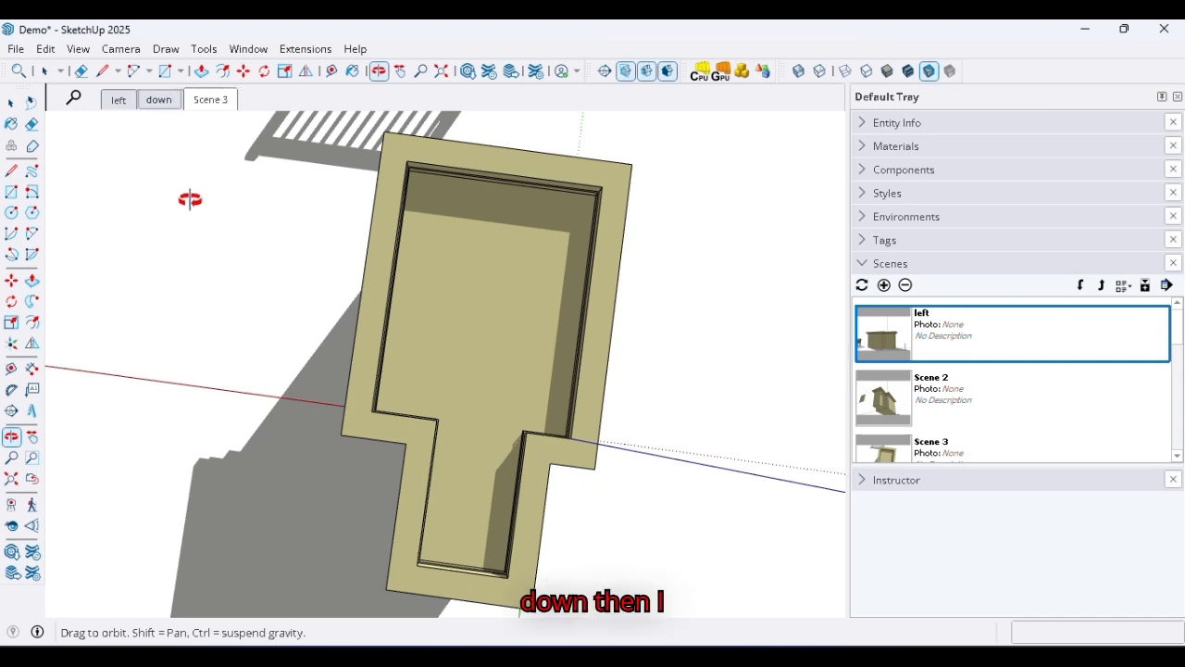
key(Return)
Step: Rename Scene 3, the view looking down on the building, as roof
click(211, 100)
right_click(212, 101)
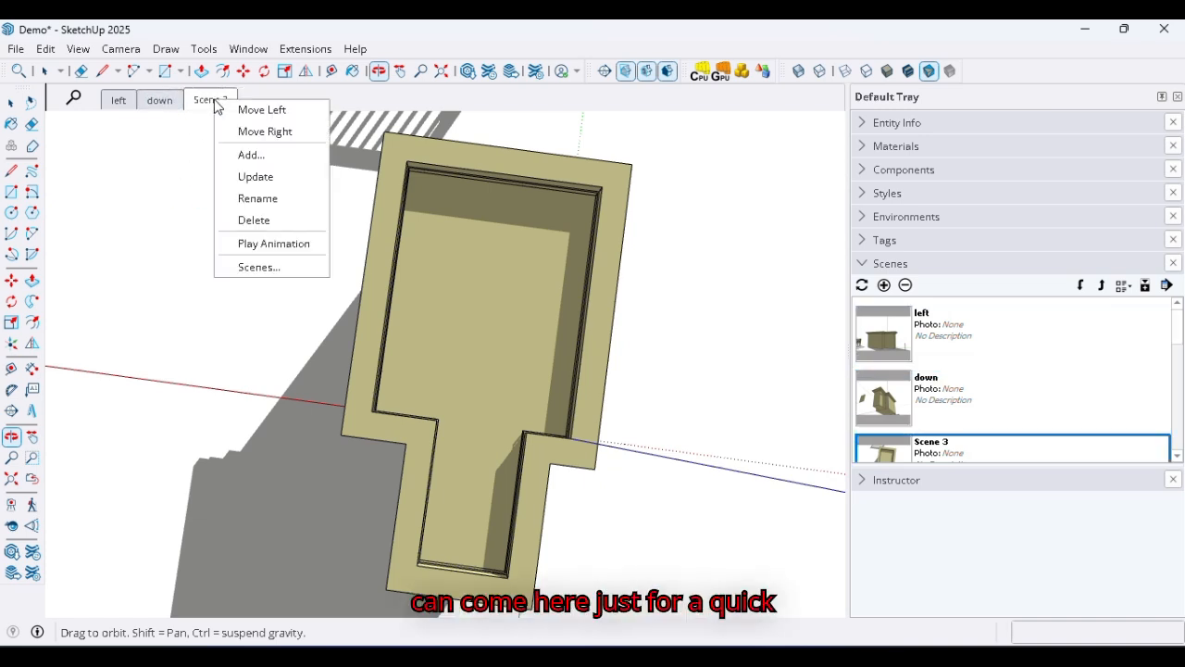
click(248, 197)
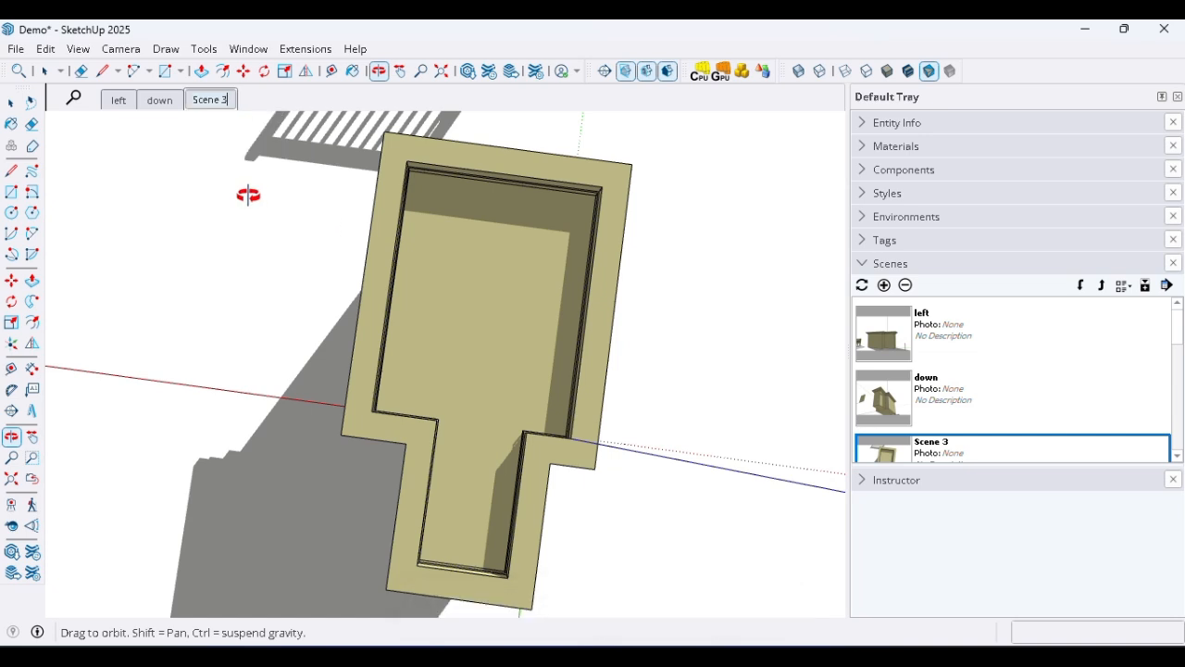
text(roof)
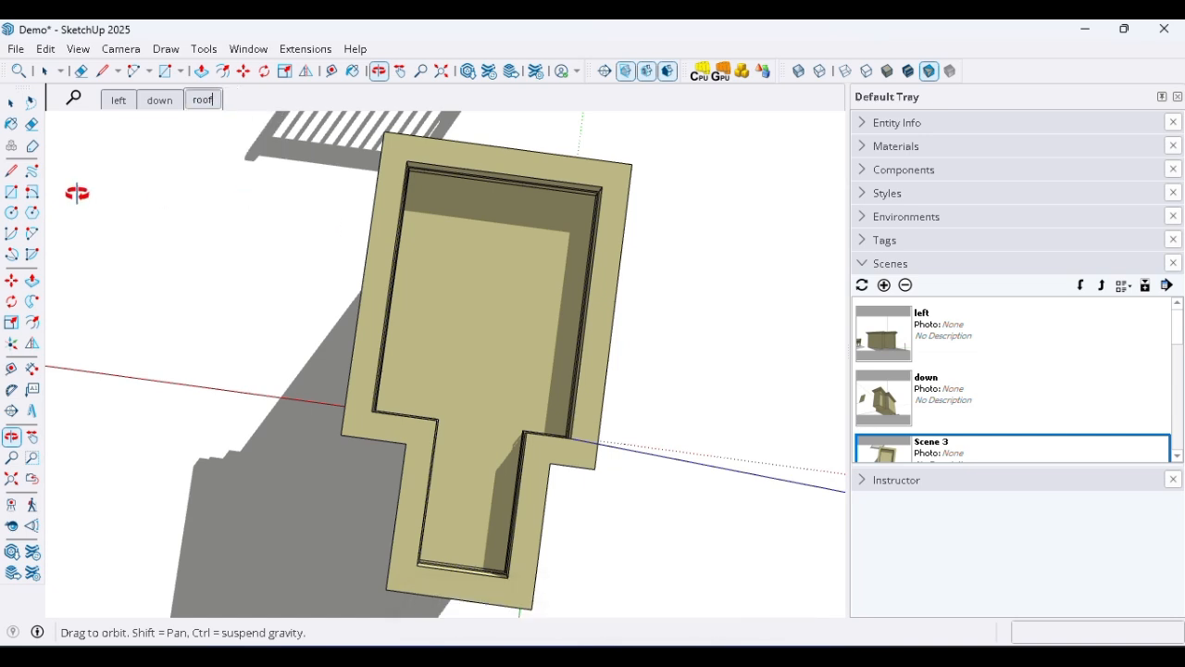
key(Return)
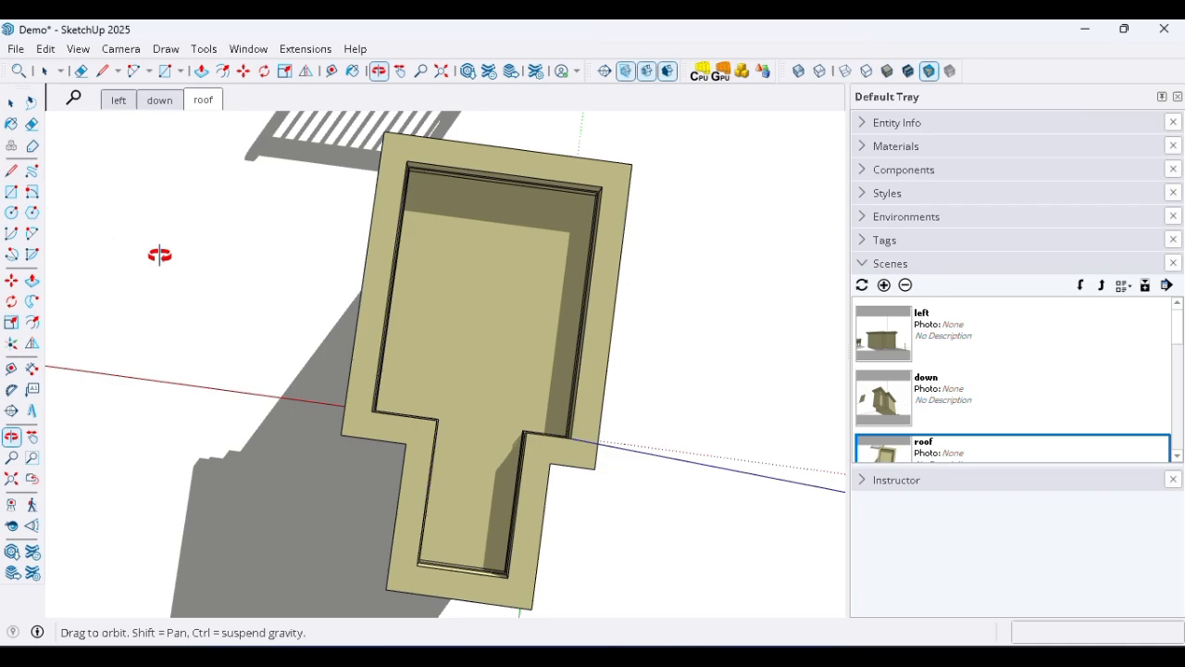
Step: Go through the left, down and roof scenes, ending with an oblique view of the building and the furniture behind it
click(118, 101)
click(160, 101)
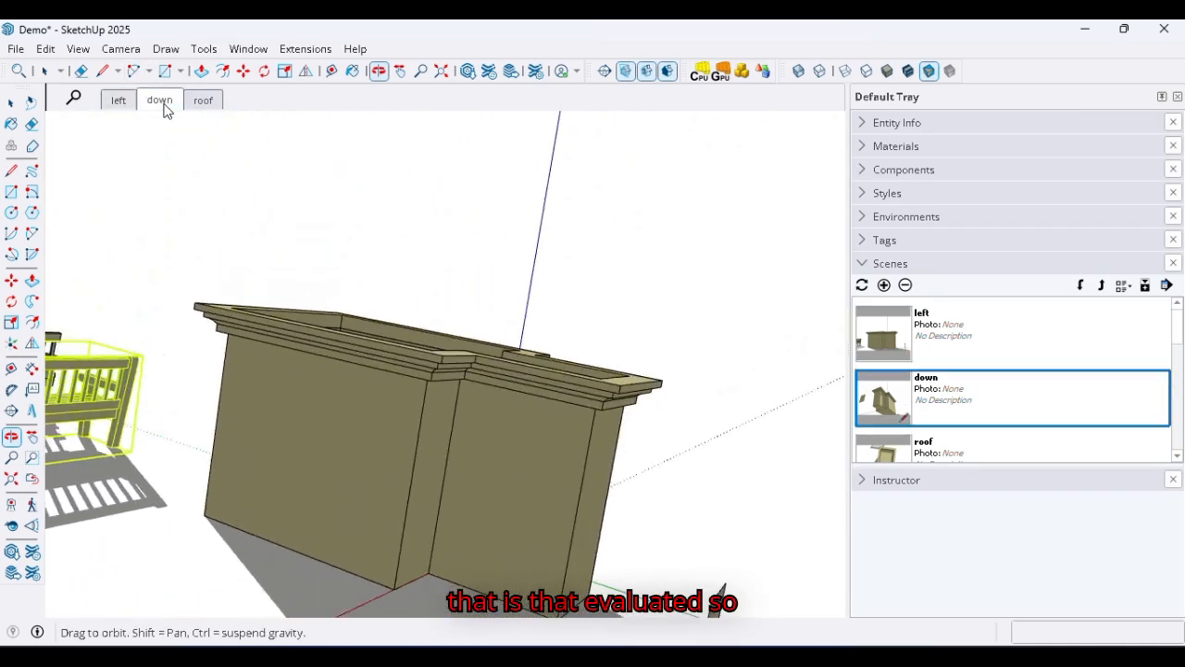
click(201, 100)
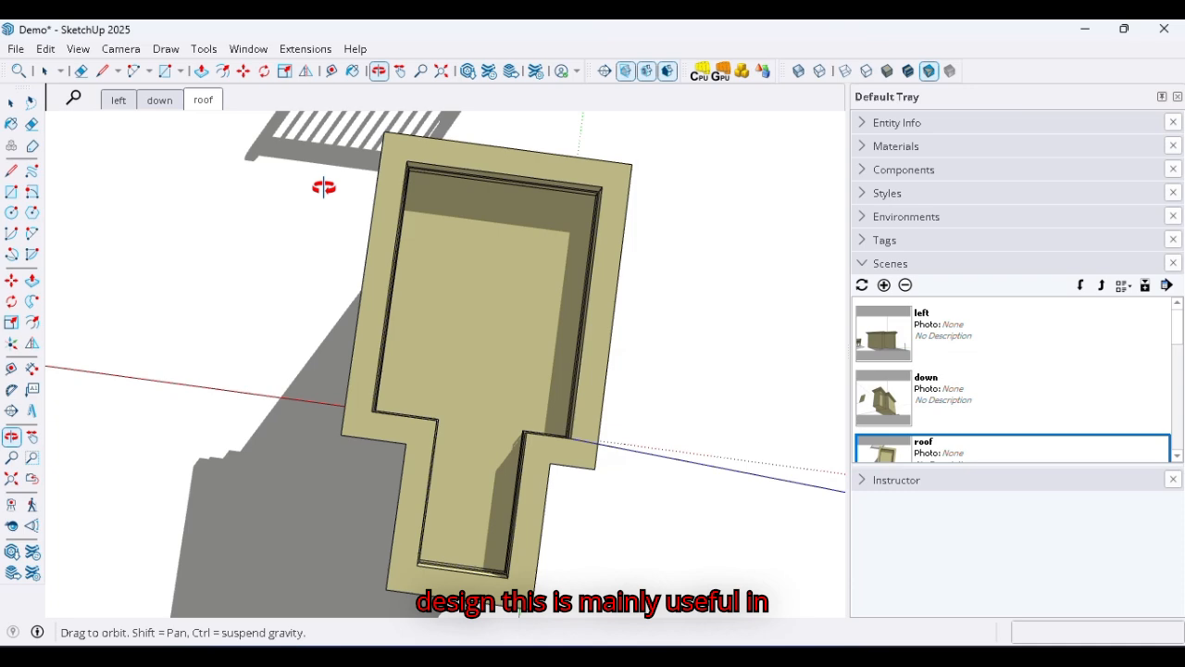
drag(323, 188, 410, 391)
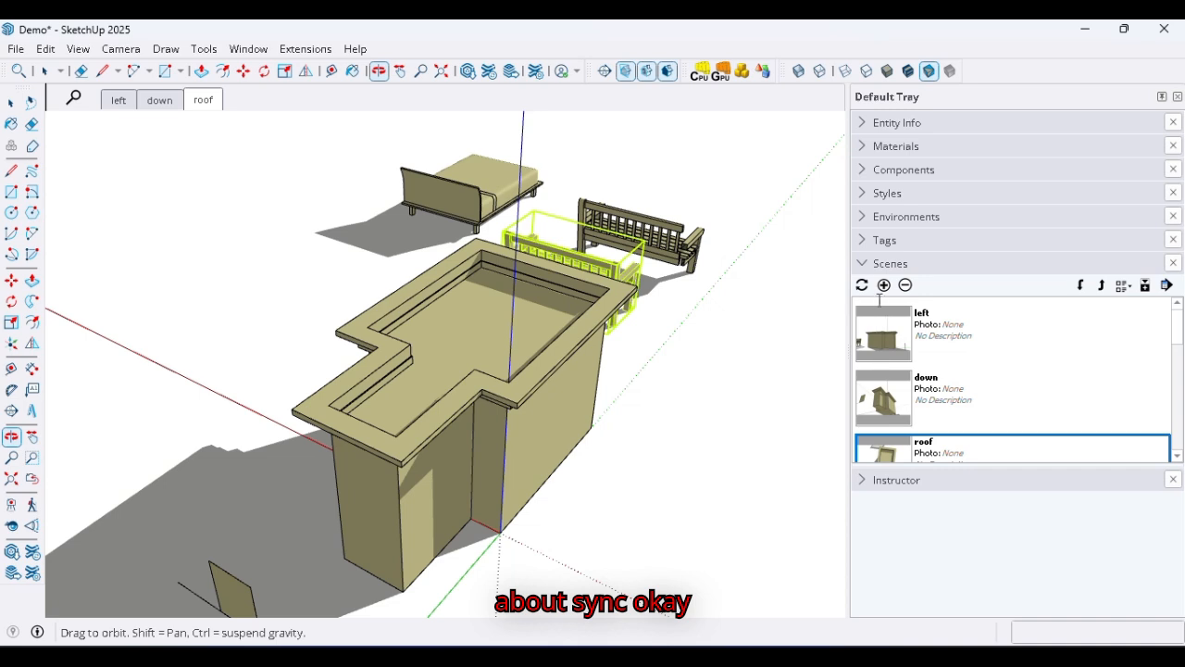
Step: Open the Instructor section in place of Scenes and read the operation and modifier key instructions for the Line tool
click(864, 264)
click(863, 288)
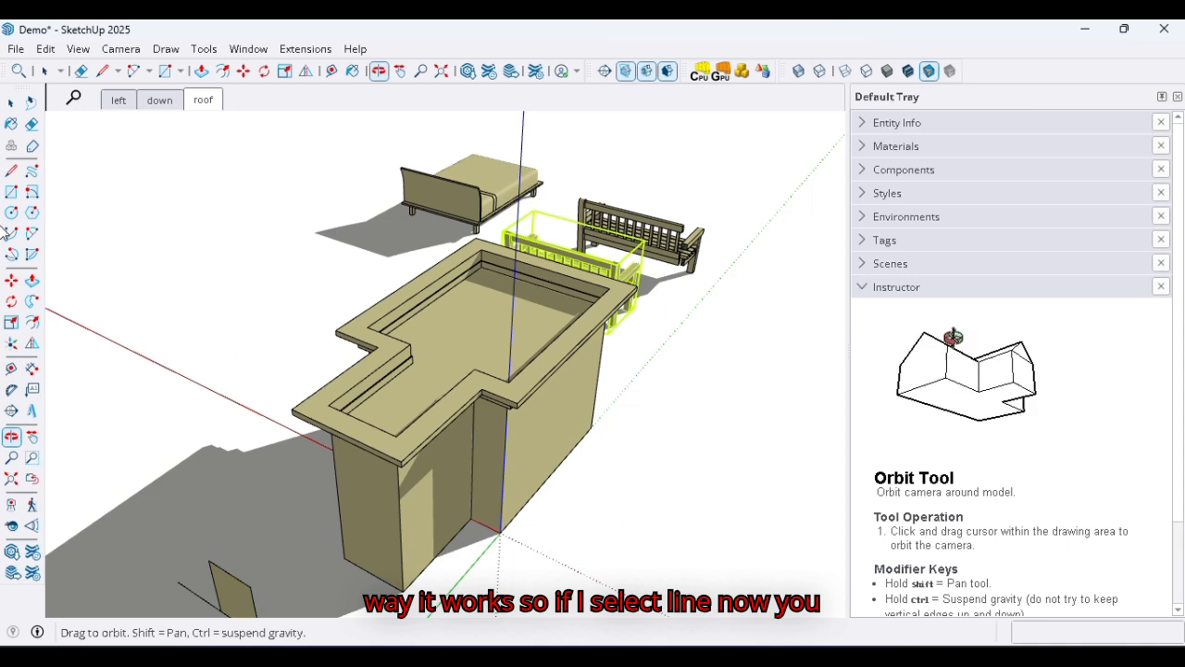
click(11, 170)
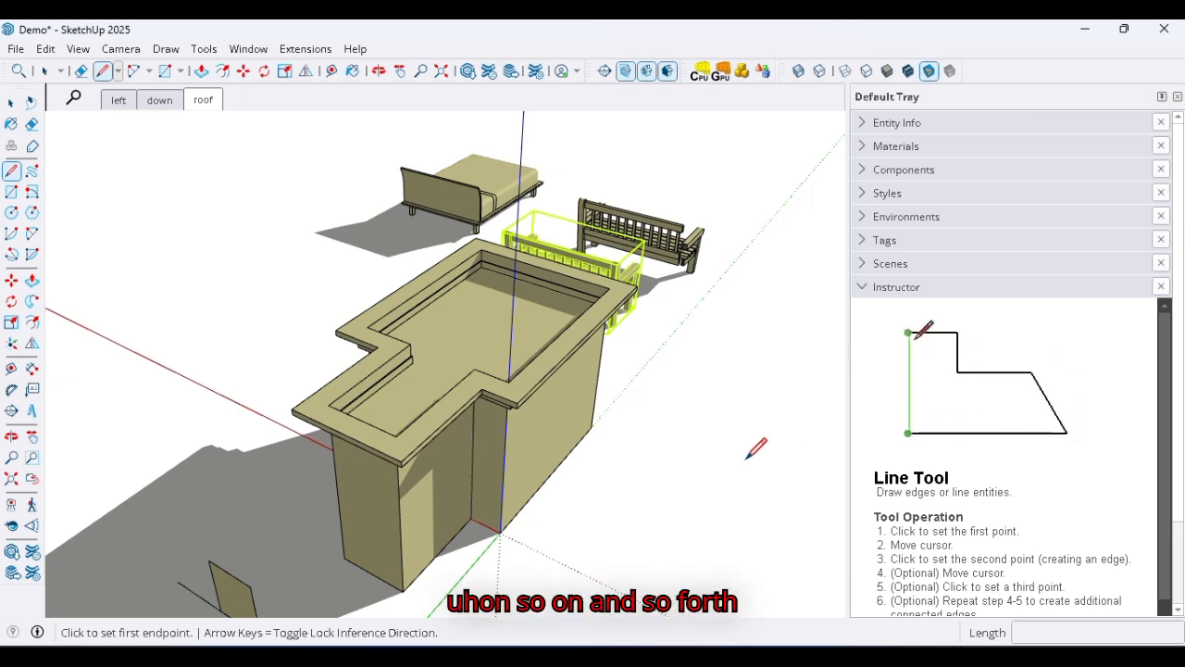
scroll(938, 478, down, 3)
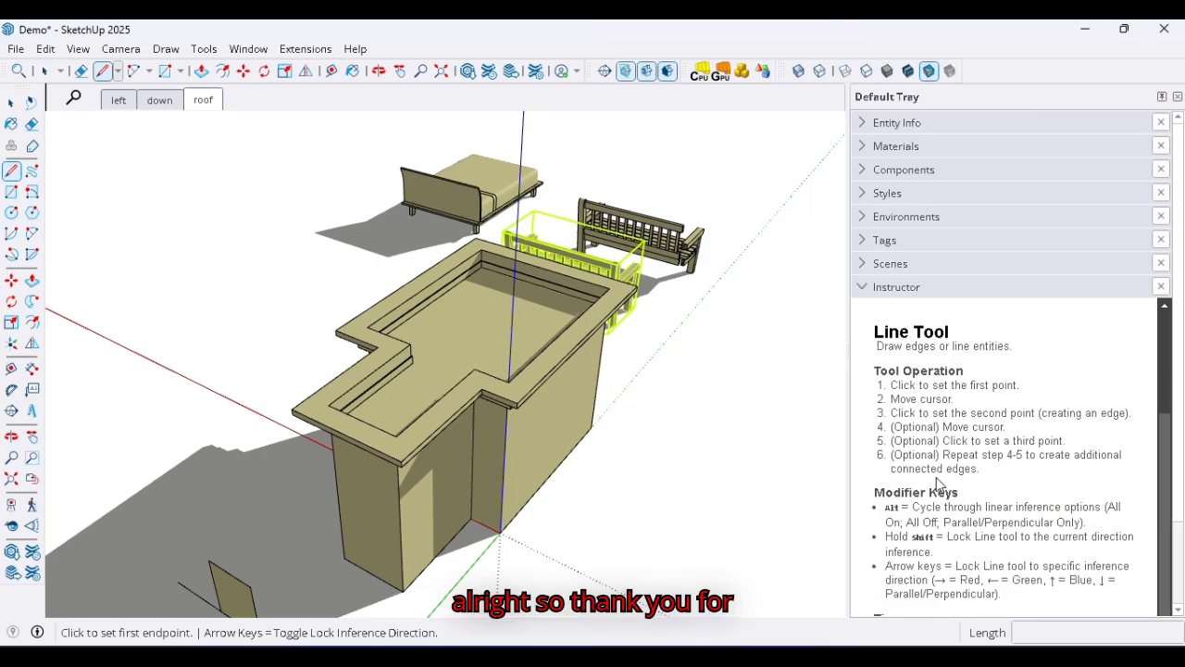
scroll(926, 480, up, 3)
scroll(458, 315, up, 2)
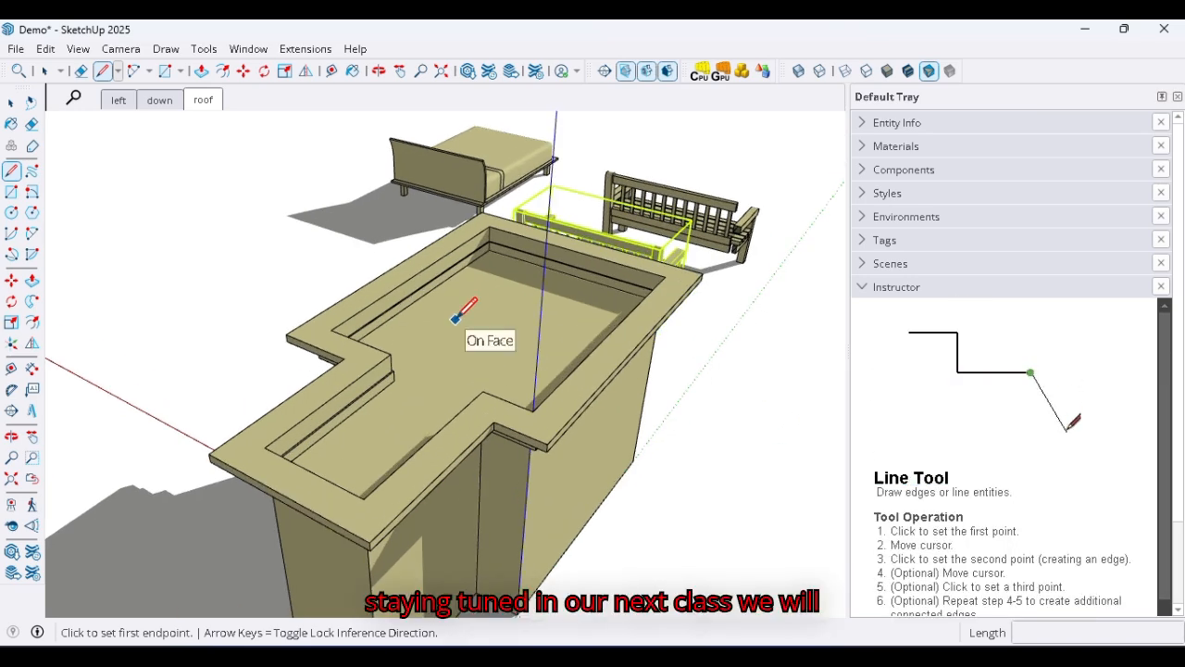
scroll(450, 356, down, 2)
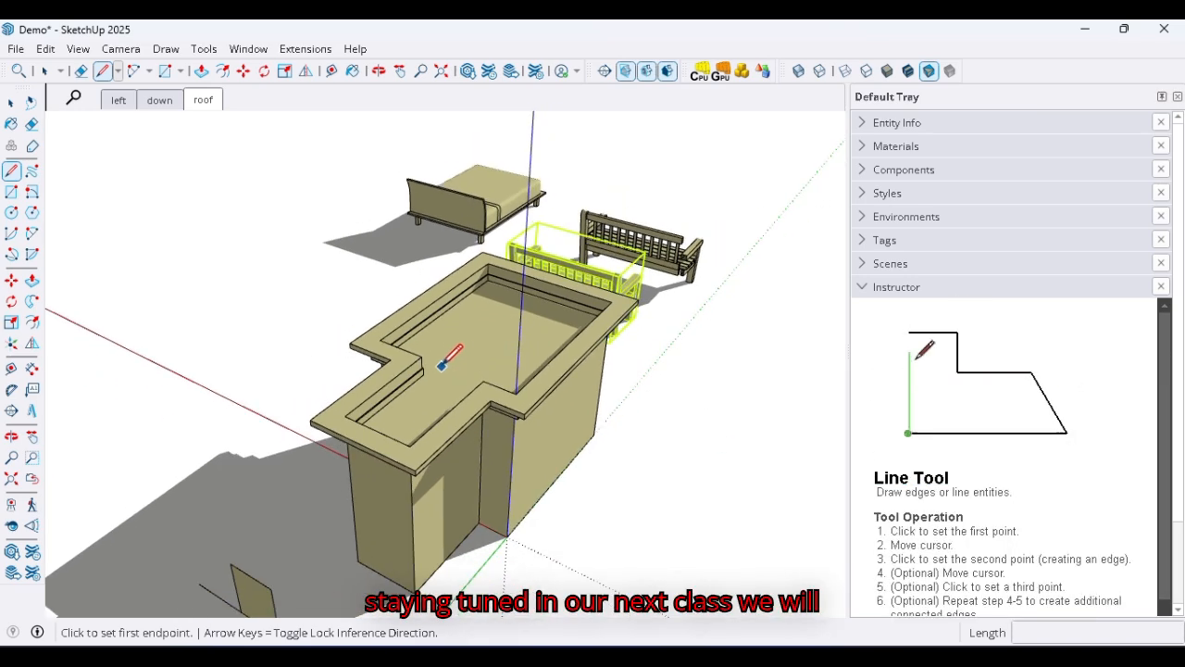
scroll(443, 364, down, 1)
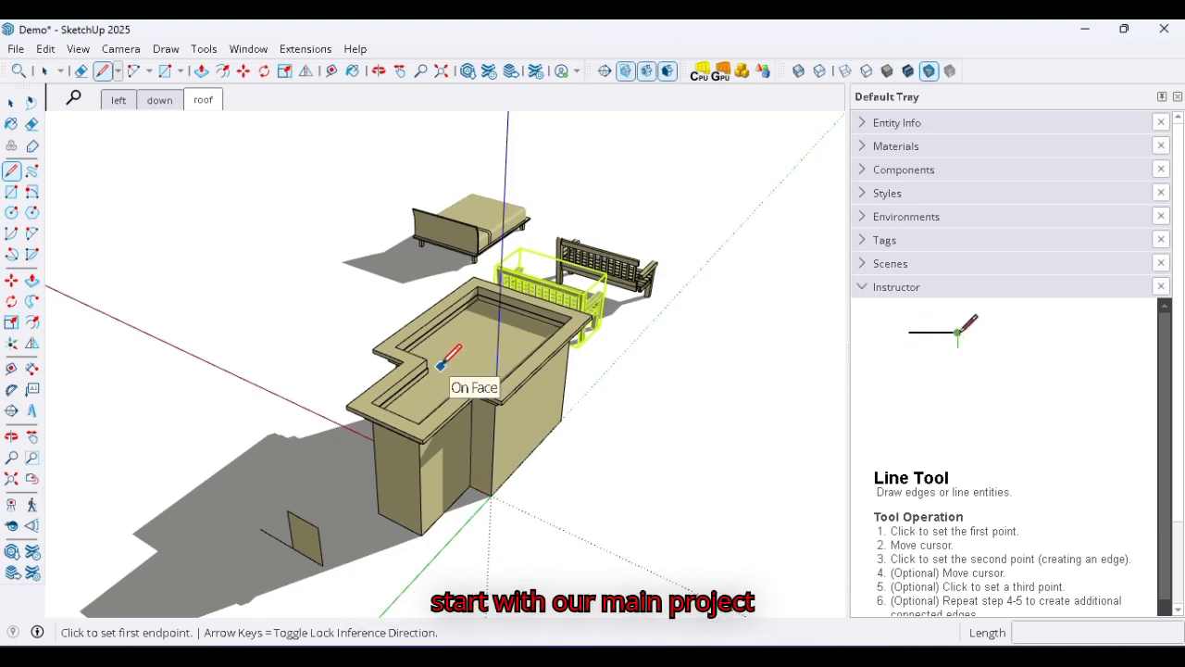